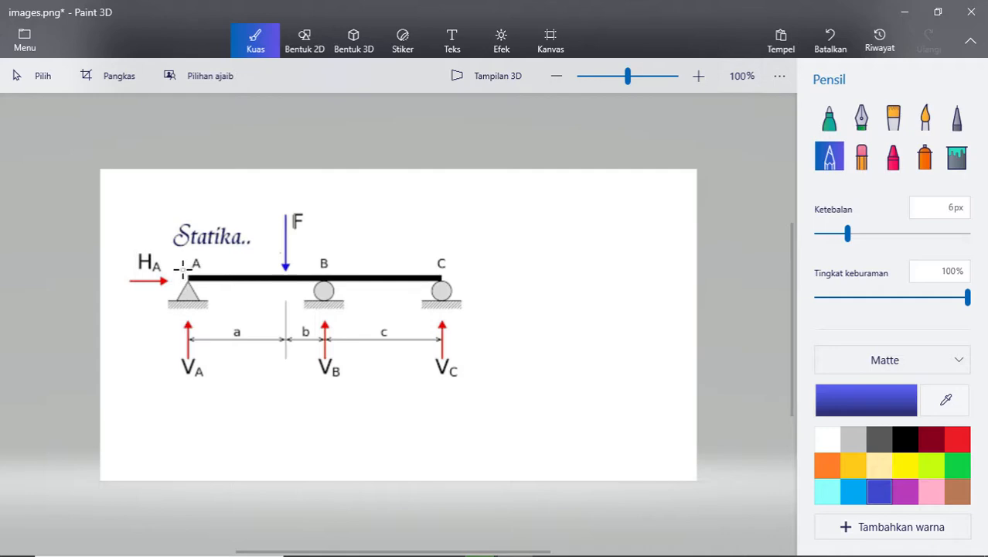
mouse_move(184, 268)
mouse_down()
mouse_move(189, 290)
mouse_move(437, 300)
mouse_move(333, 273)
mouse_move(190, 277)
mouse_up()
key(ctrl+z)
click(893, 116)
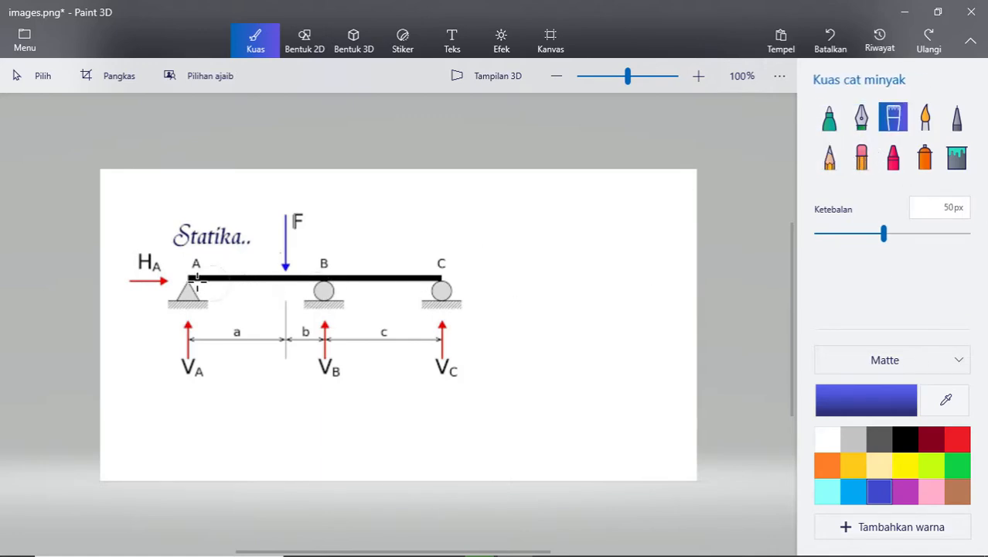
drag(197, 278, 452, 278)
key(ctrl+z)
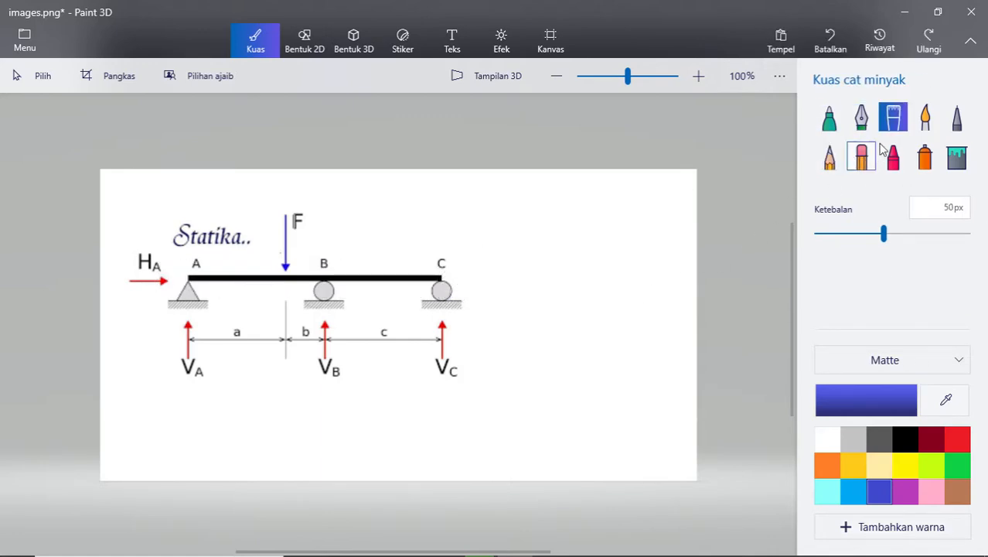
click(829, 156)
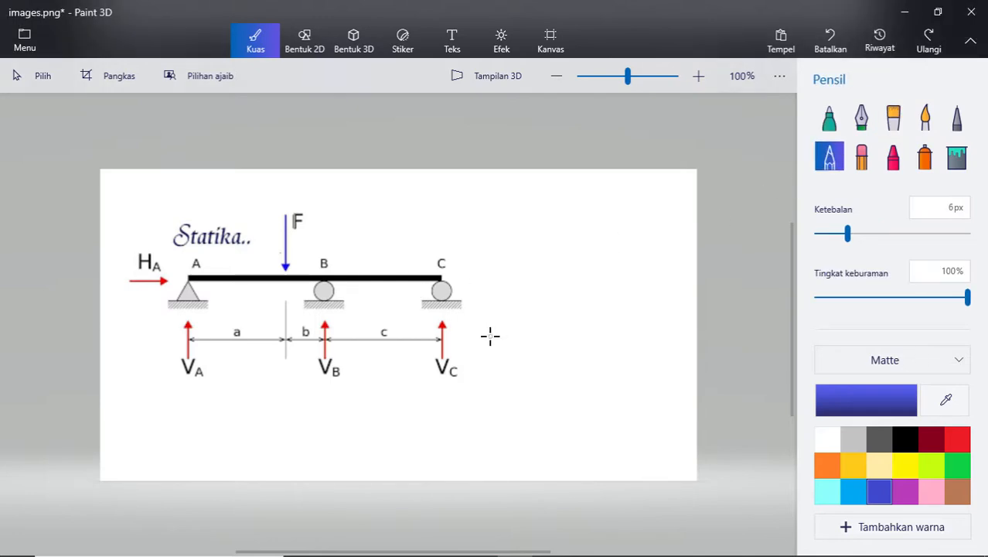
drag(184, 275, 441, 274)
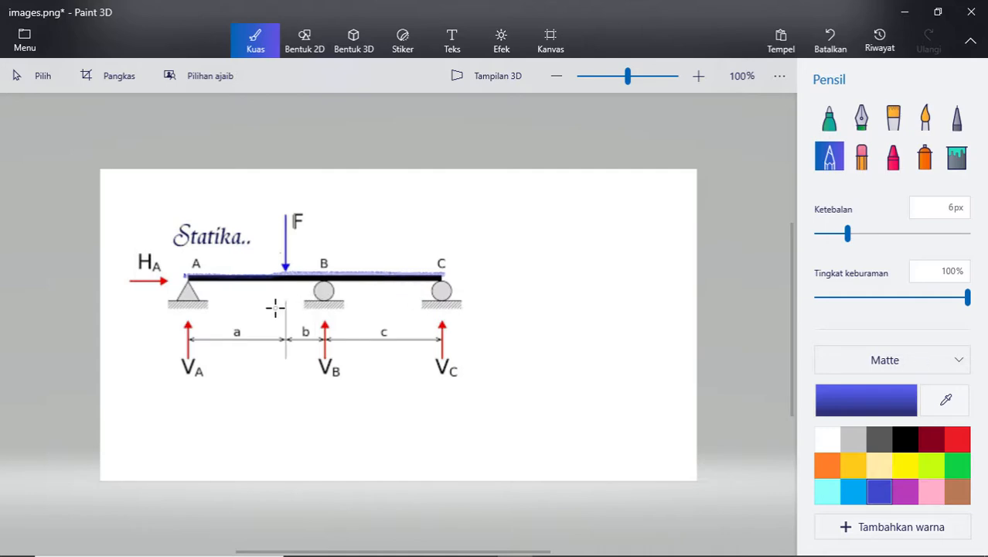
key(ctrl+z)
- Draw a blue 1 px marker dimension line below the beam diagram, with slanted ticks under supports A, B and C
click(831, 118)
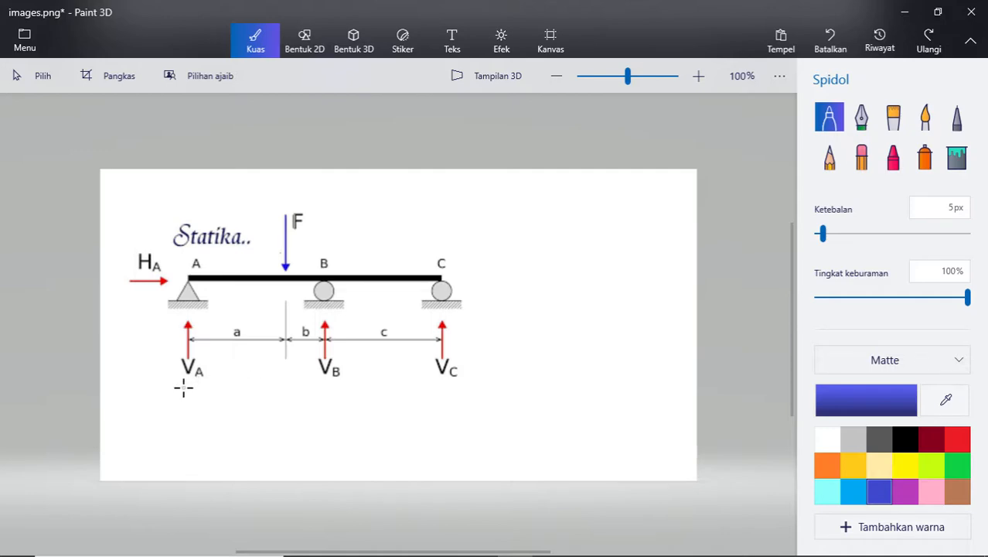
drag(187, 389, 471, 396)
key(ctrl+z)
click(922, 210)
text(1)
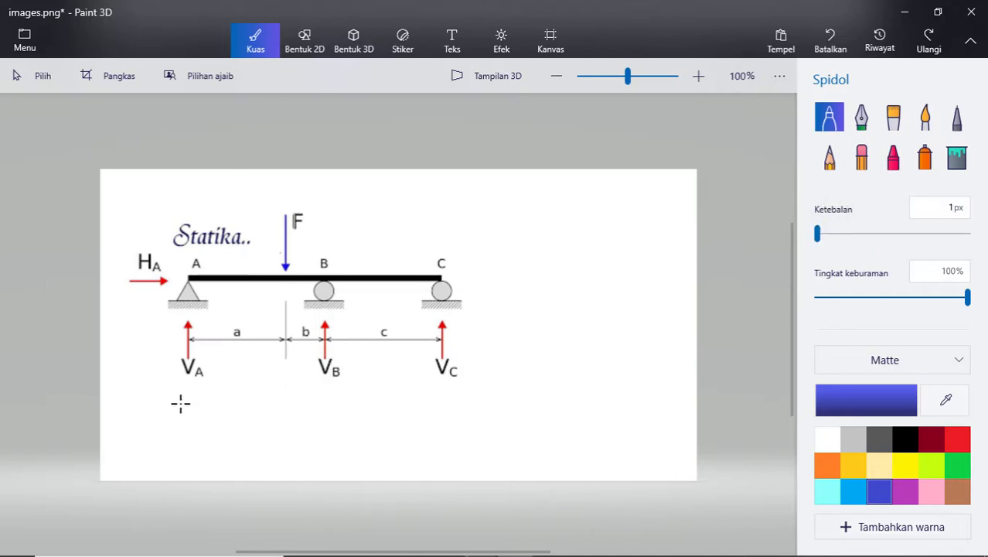
drag(177, 402, 481, 401)
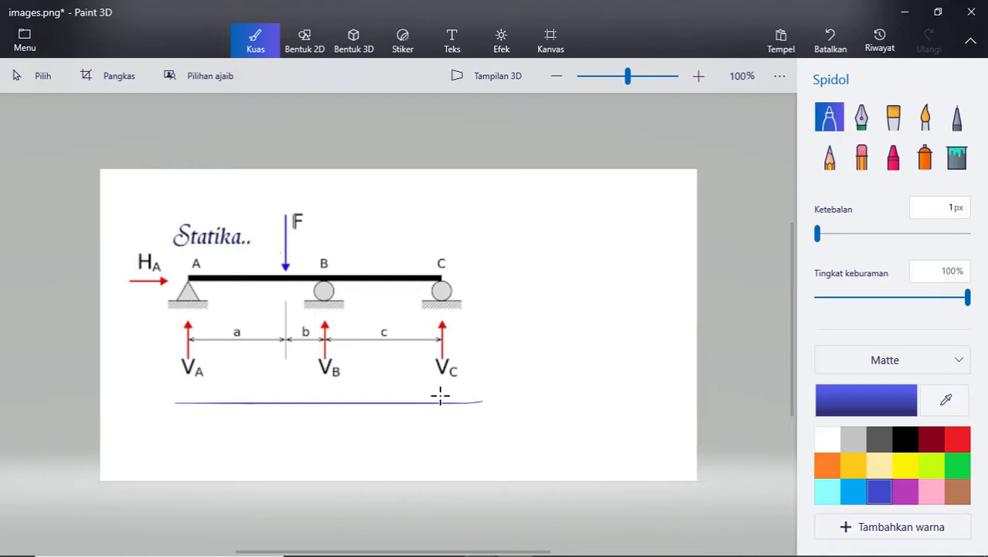
drag(325, 394, 294, 422)
drag(192, 393, 143, 425)
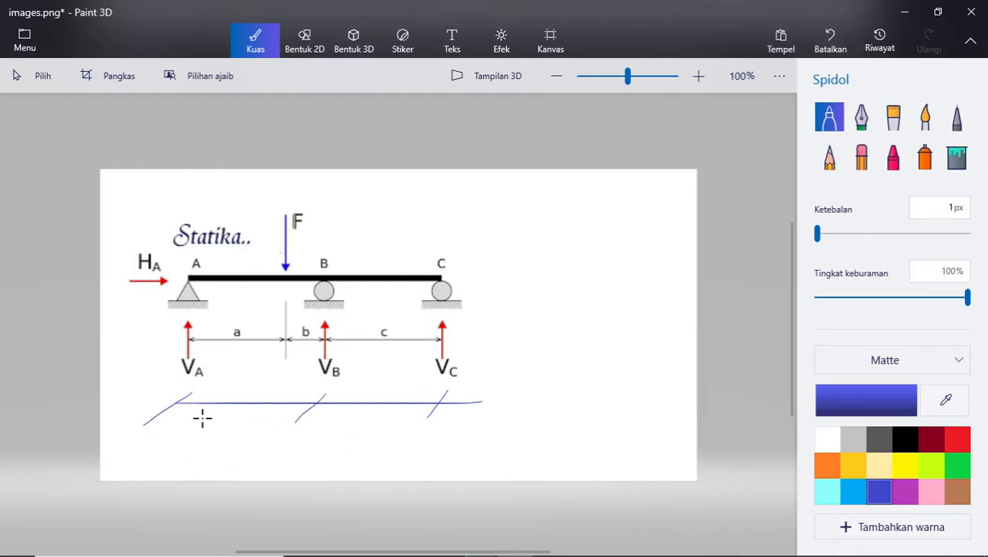
- Write 6 under the span between A and B and 4 under the span between B and C
mouse_move(239, 416)
mouse_down()
mouse_move(223, 429)
mouse_move(239, 438)
mouse_up()
key(ctrl+z)
key(ctrl+z)
scroll(237, 451, up, 5)
drag(283, 344, 229, 382)
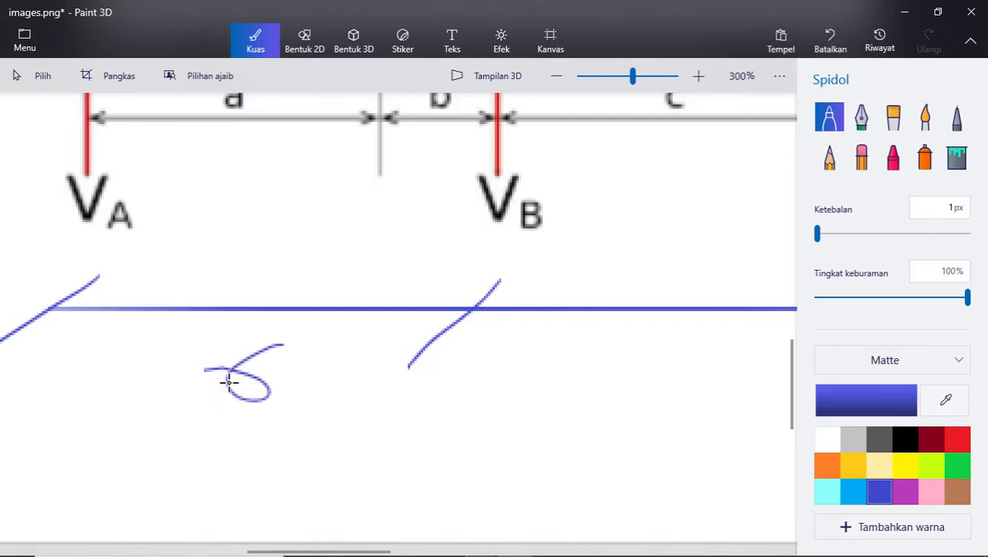
scroll(229, 382, down, 3)
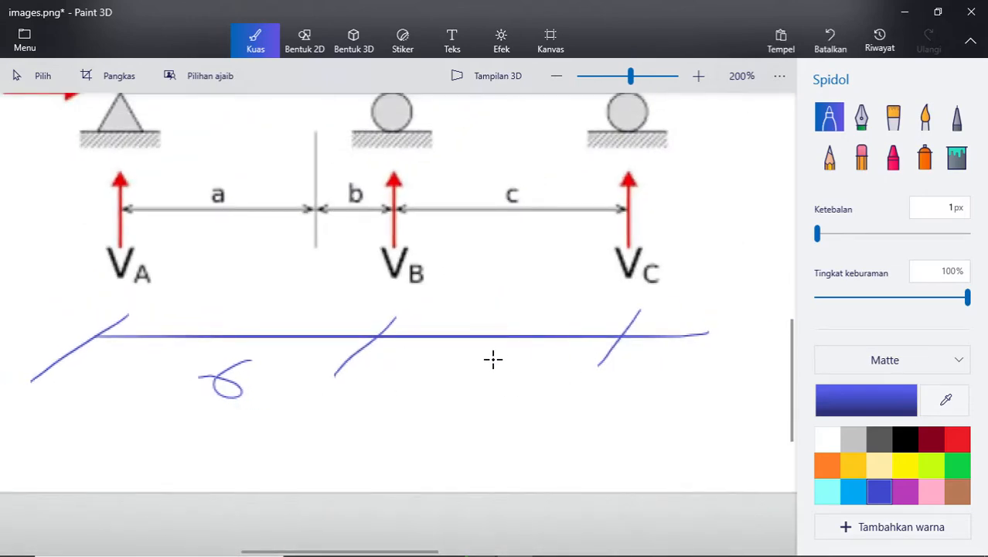
drag(489, 360, 485, 405)
scroll(305, 284, up, 2)
scroll(315, 390, down, 2)
scroll(223, 183, down, 1)
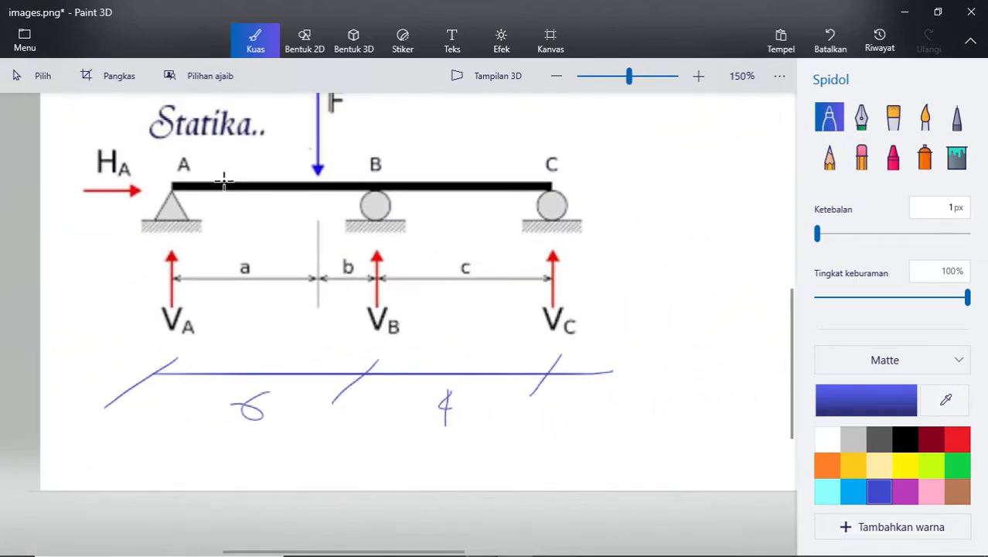
- Draw a ticked dimension line above segment a, from support A to the load's line, and label it 4
scroll(170, 287, up, 3)
mouse_move(115, 320)
mouse_down()
mouse_move(433, 331)
mouse_move(394, 343)
mouse_up()
drag(138, 308, 110, 337)
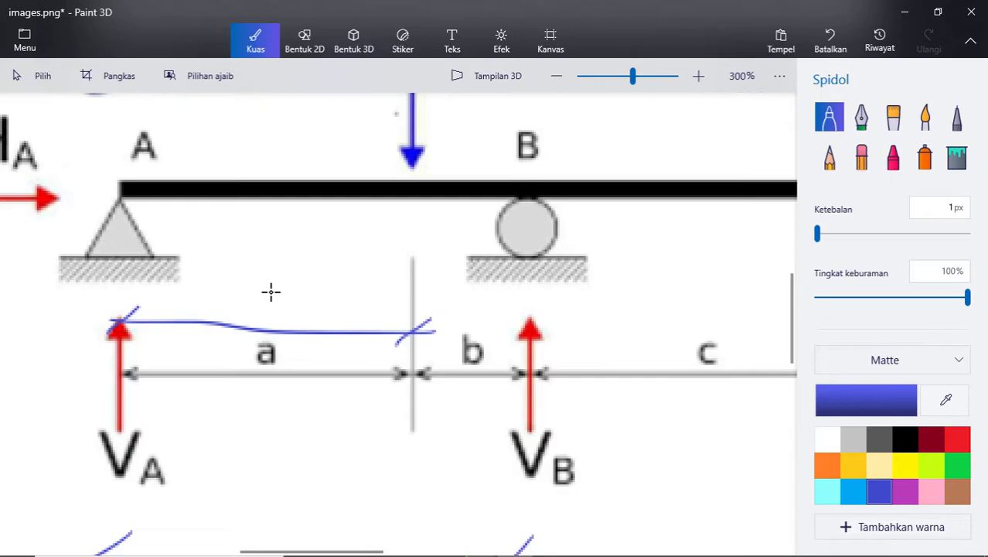
mouse_move(280, 272)
mouse_down()
mouse_move(302, 296)
mouse_move(288, 318)
mouse_up()
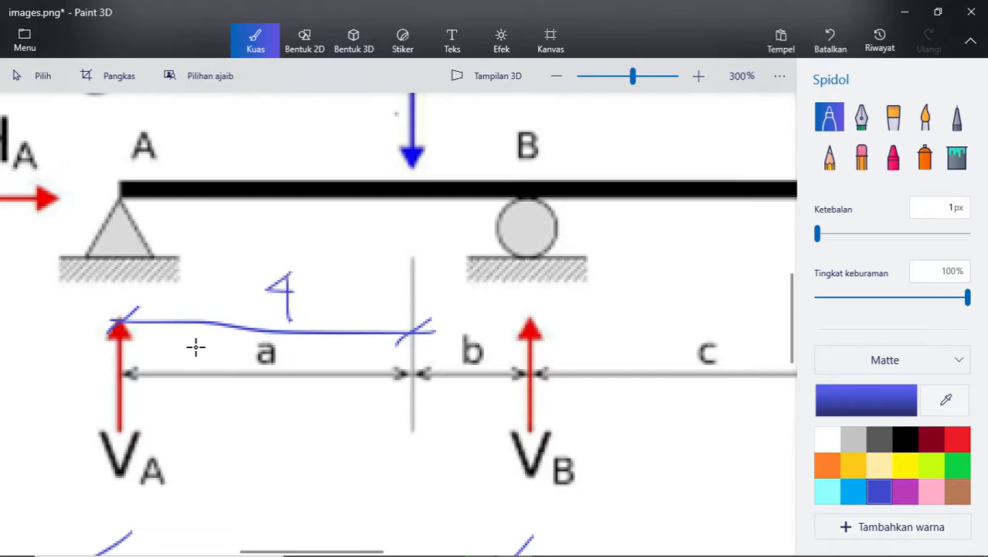
scroll(201, 363, down, 2)
scroll(243, 360, up, 1)
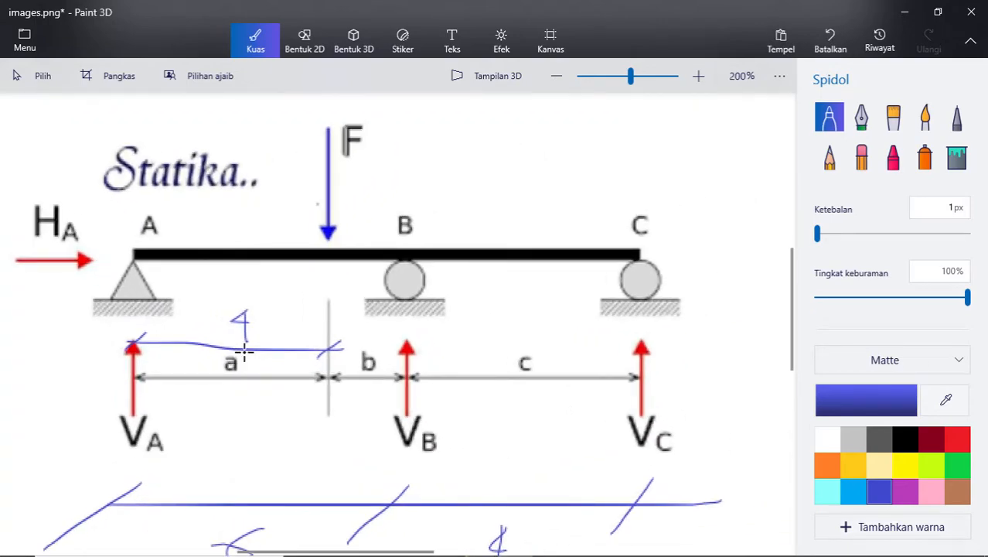
scroll(242, 353, down, 1)
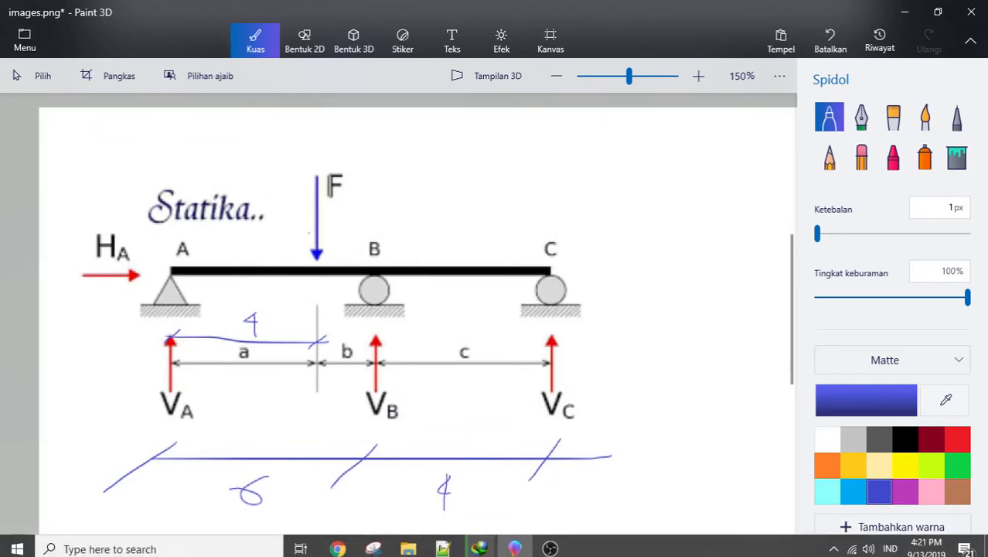
- Launch SAP2000 19 and create a new model from the Blank template with KN, m, C units
click(17, 548)
text(SAP)
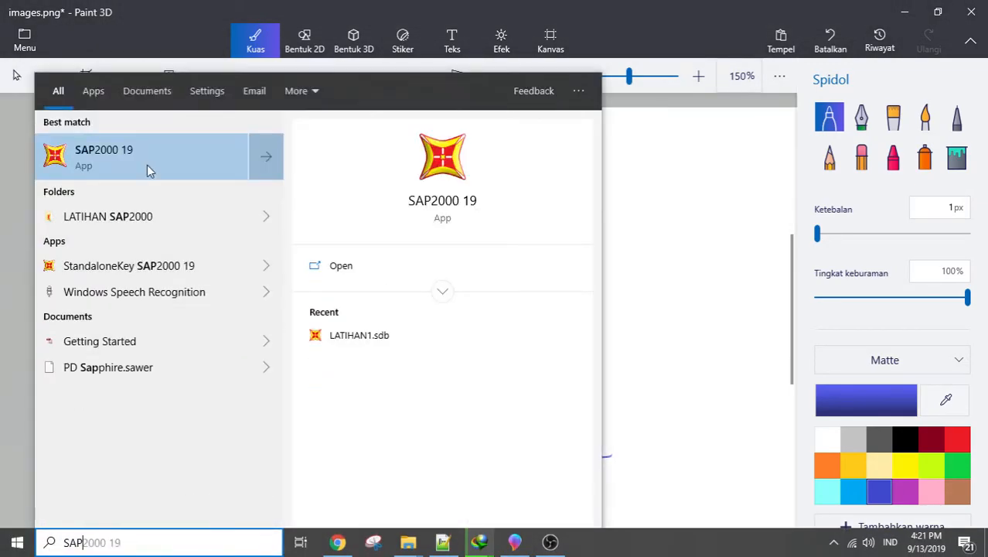
click(149, 170)
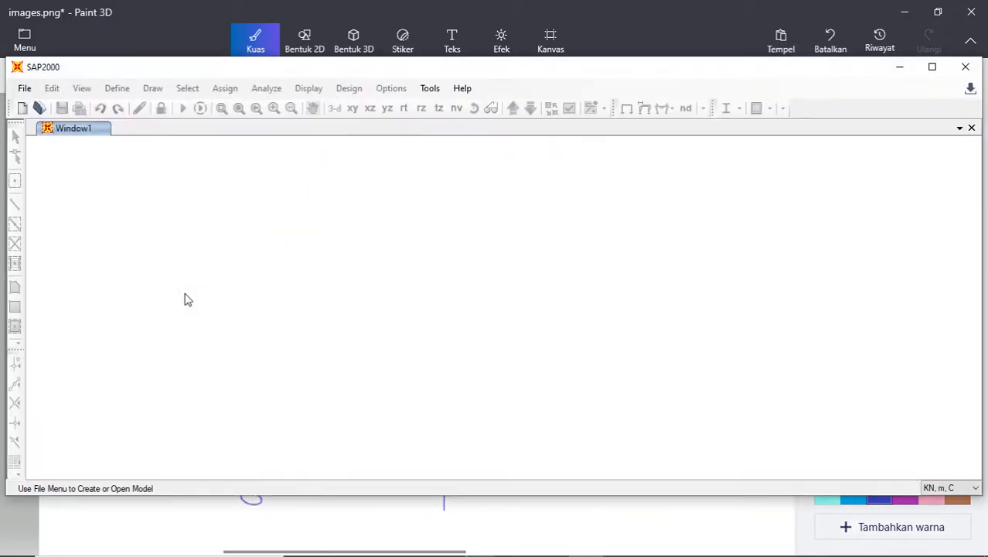
click(20, 108)
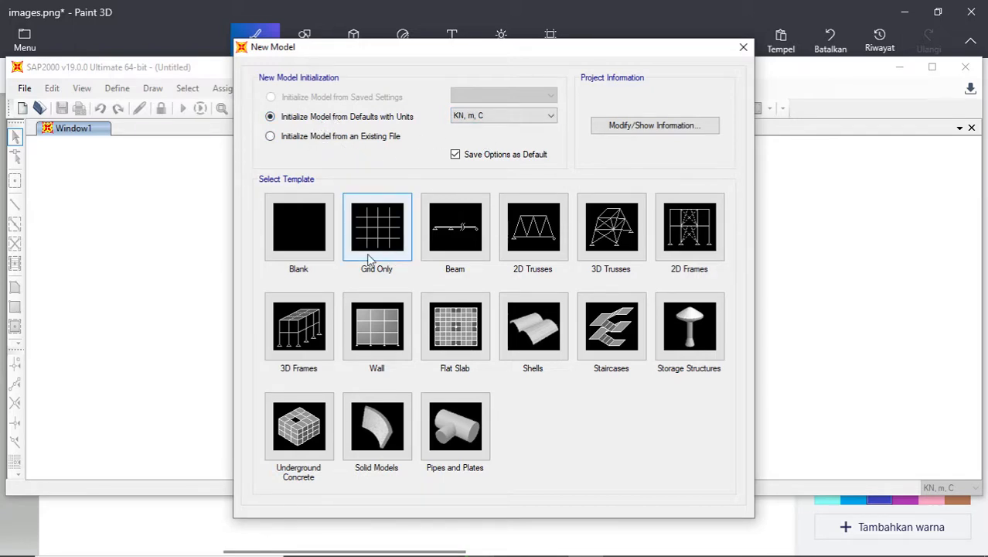
click(306, 237)
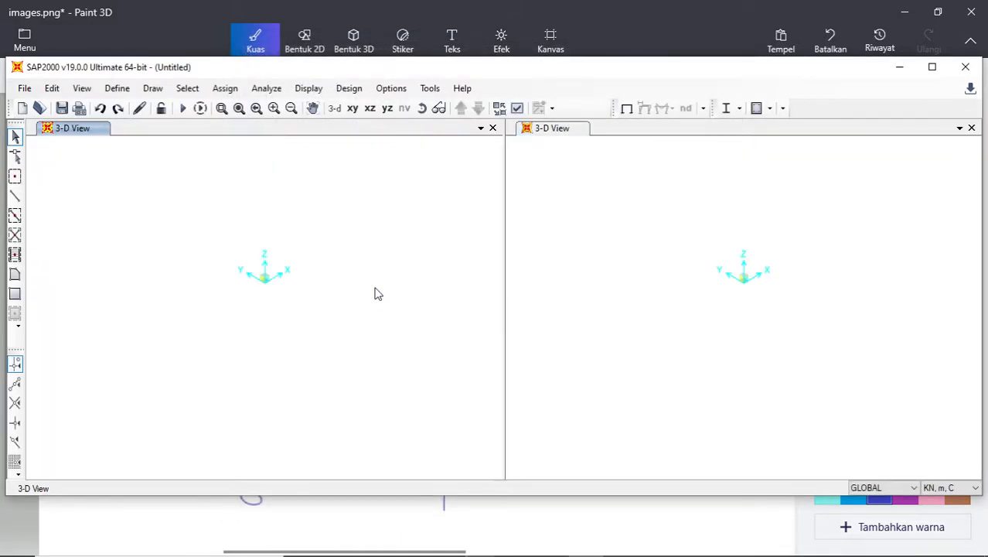
- Switch back to the Paint 3D diagram, turn the force label F into P and write 100 kN beside it in black
click(399, 532)
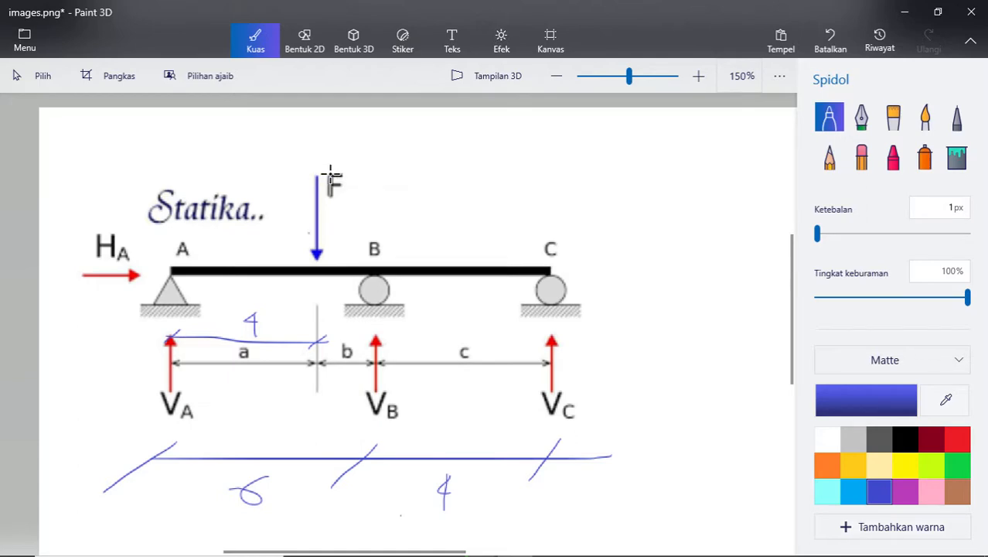
click(901, 437)
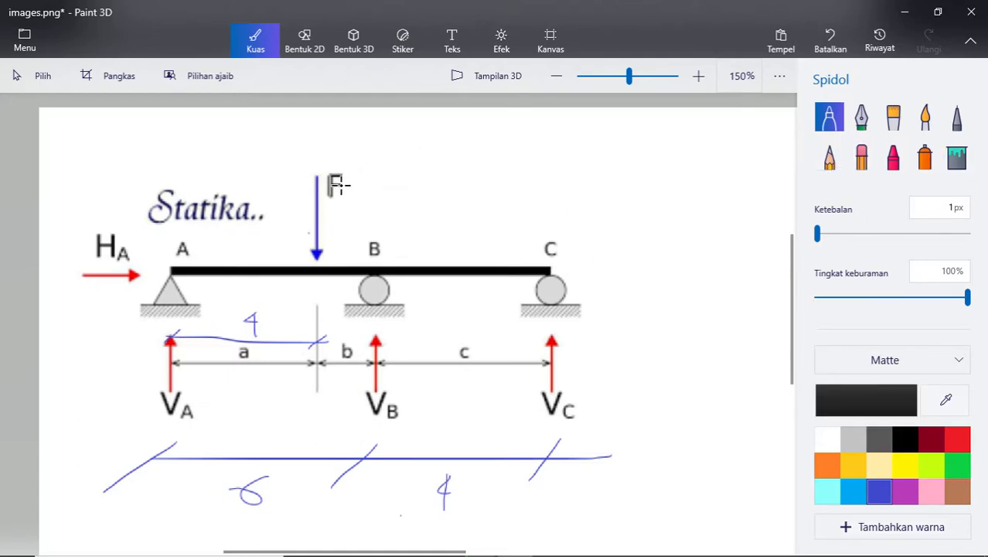
mouse_move(329, 177)
mouse_down()
mouse_move(329, 197)
mouse_move(346, 180)
mouse_move(333, 187)
mouse_up()
key(ctrl+z)
mouse_move(369, 183)
mouse_down()
mouse_move(369, 202)
mouse_move(385, 186)
mouse_move(395, 201)
mouse_up()
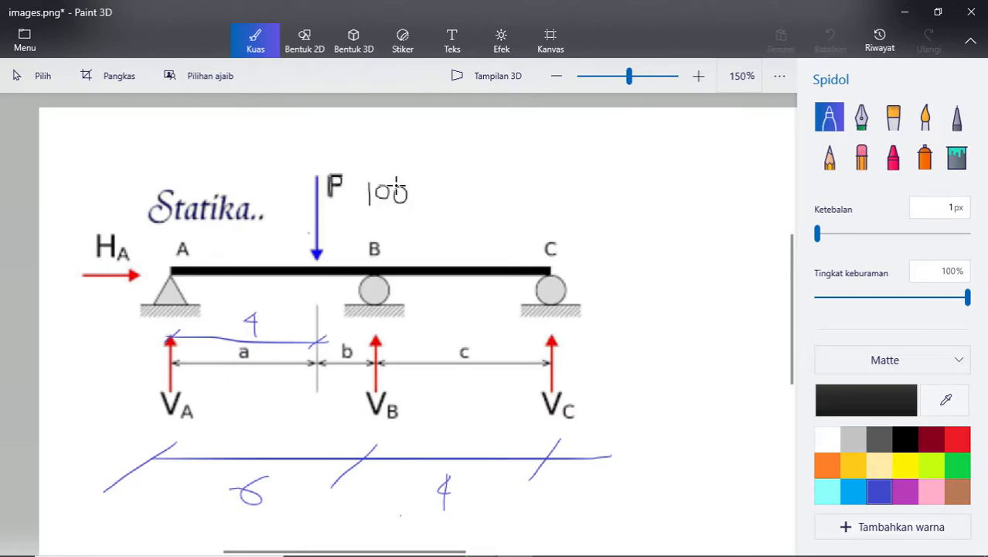
mouse_move(429, 170)
mouse_down()
mouse_move(442, 197)
mouse_move(453, 190)
mouse_move(454, 202)
mouse_move(467, 199)
mouse_up()
drag(470, 186, 467, 204)
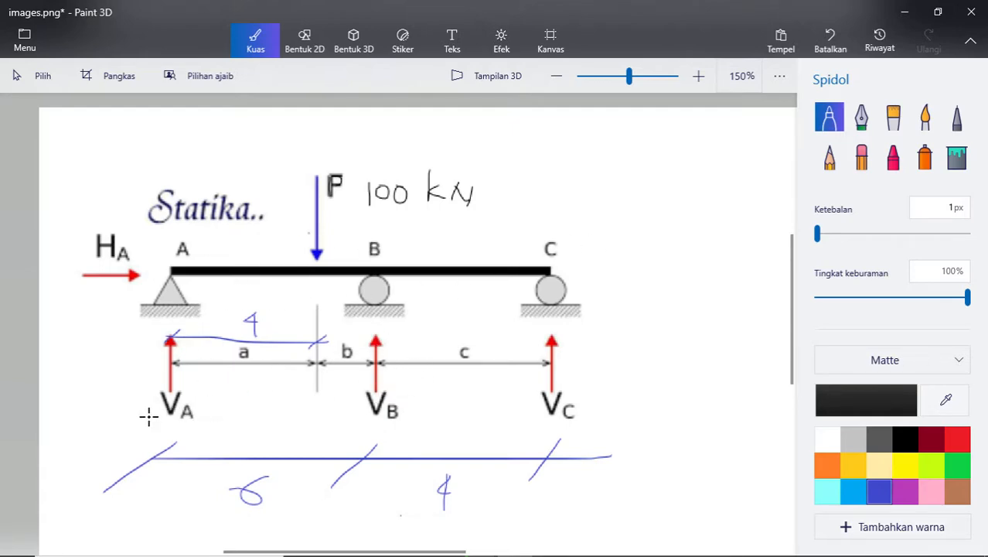
- Circle the reaction labels VA, VB and VC in black to point them out, and undo the three circles
mouse_move(192, 388)
mouse_down()
mouse_move(155, 390)
mouse_move(194, 434)
mouse_move(195, 393)
mouse_up()
mouse_move(399, 389)
mouse_down()
mouse_move(353, 388)
mouse_move(410, 408)
mouse_move(396, 385)
mouse_up()
mouse_move(551, 382)
mouse_down()
mouse_move(587, 417)
mouse_move(524, 397)
mouse_up()
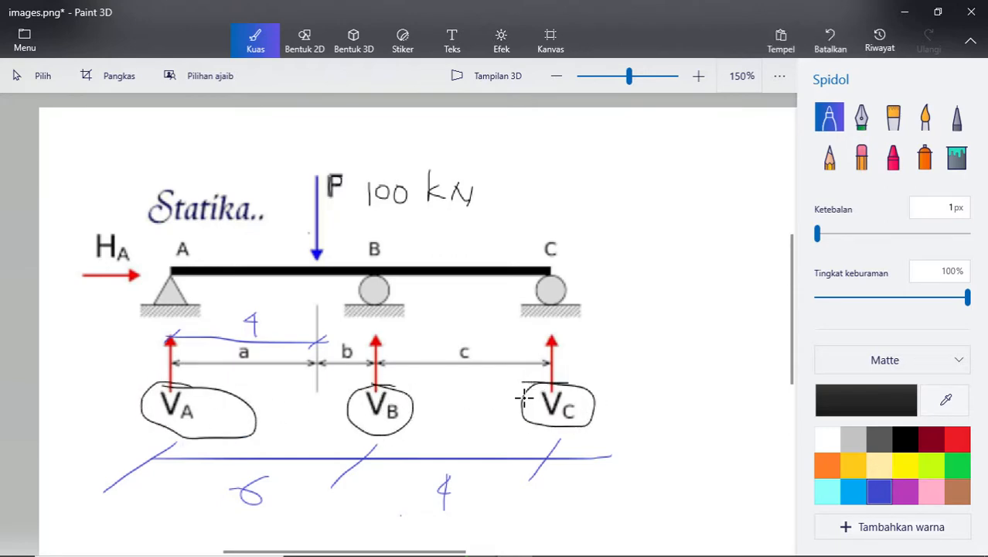
key(ctrl+z)
key(ctrl+z)
key(ctrl+z)
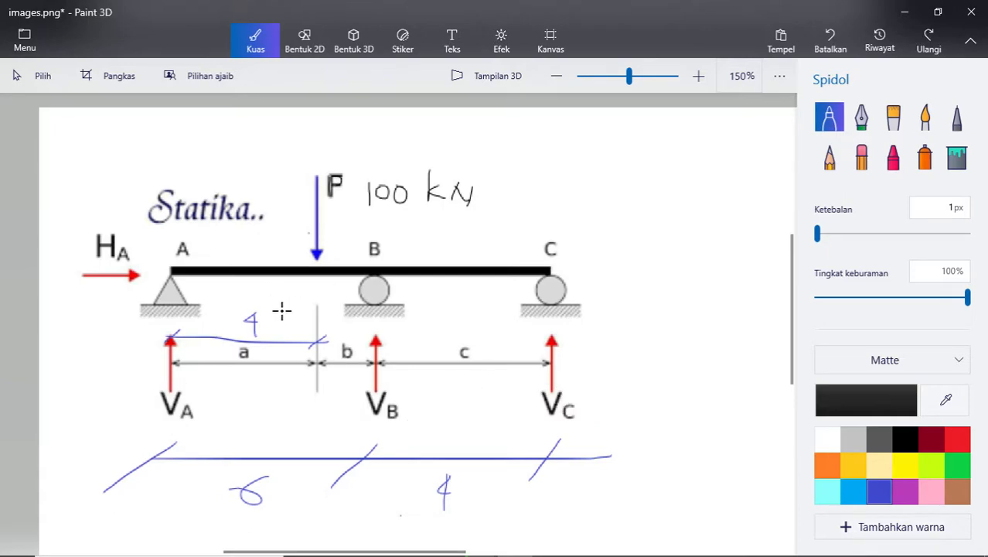
- Switch to SAP2000 and maximize its window
key(alt+Tab)
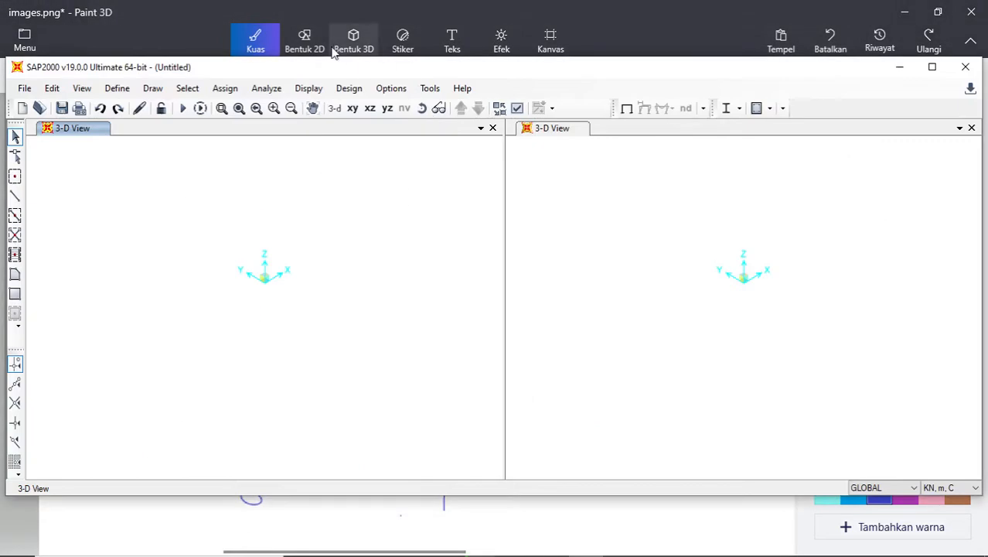
click(943, 68)
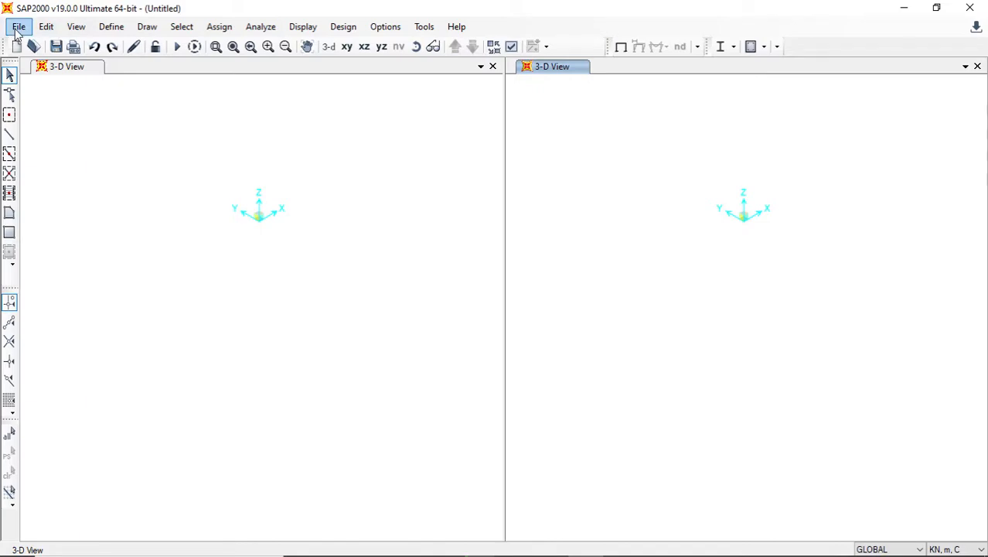
click(114, 29)
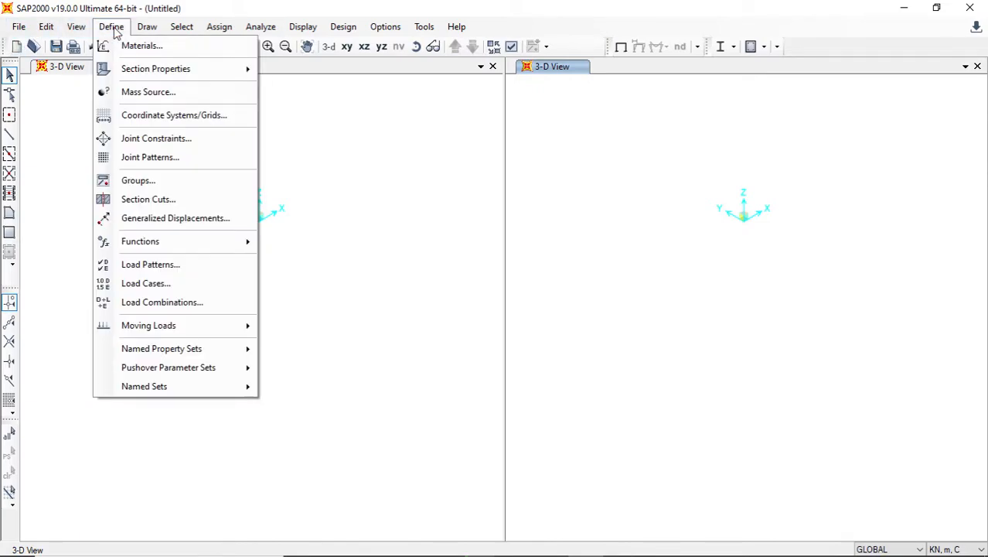
click(114, 29)
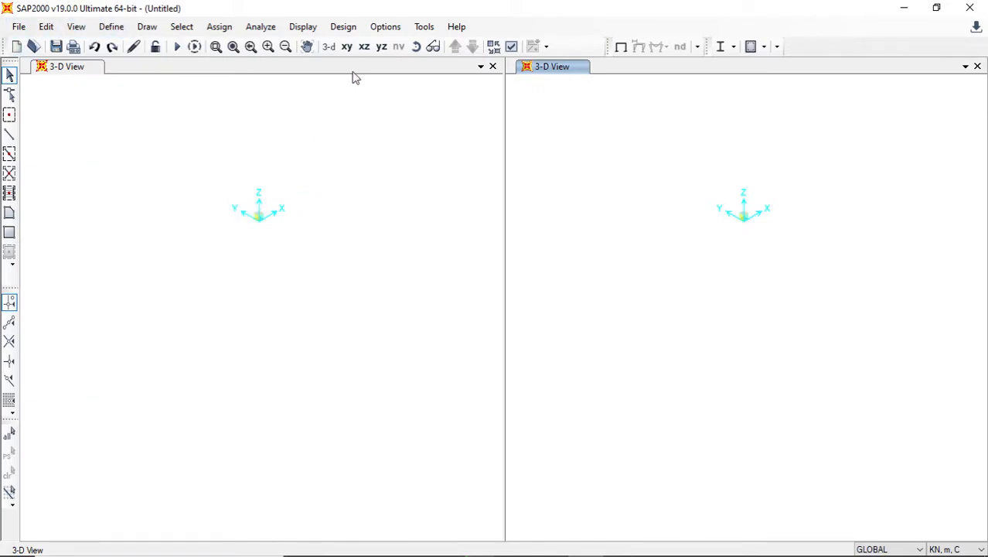
click(347, 47)
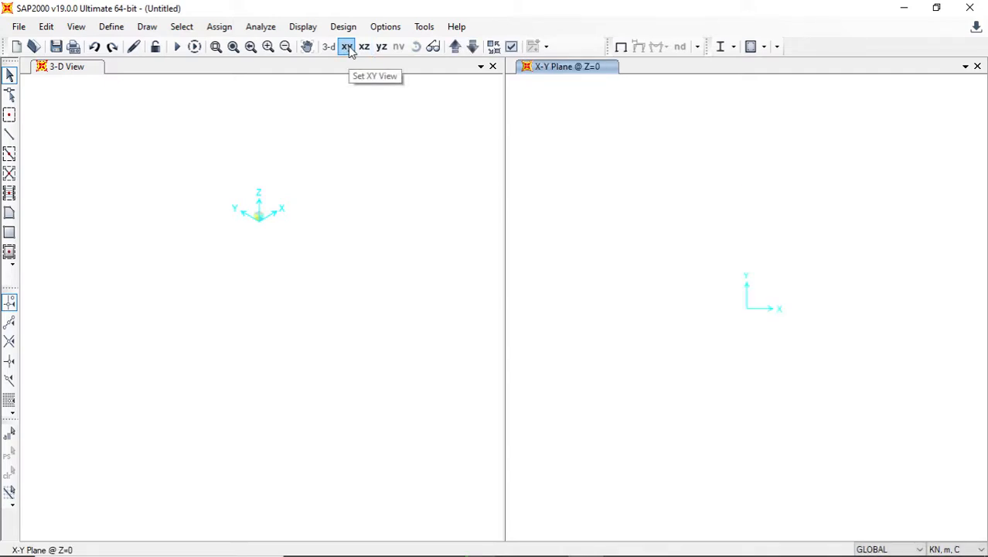
click(364, 47)
click(322, 236)
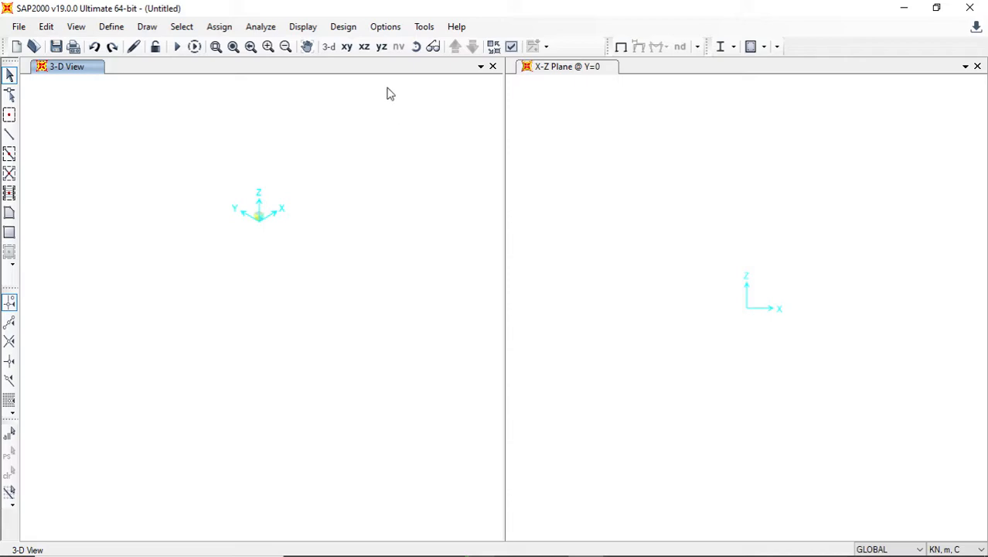
click(587, 184)
click(328, 47)
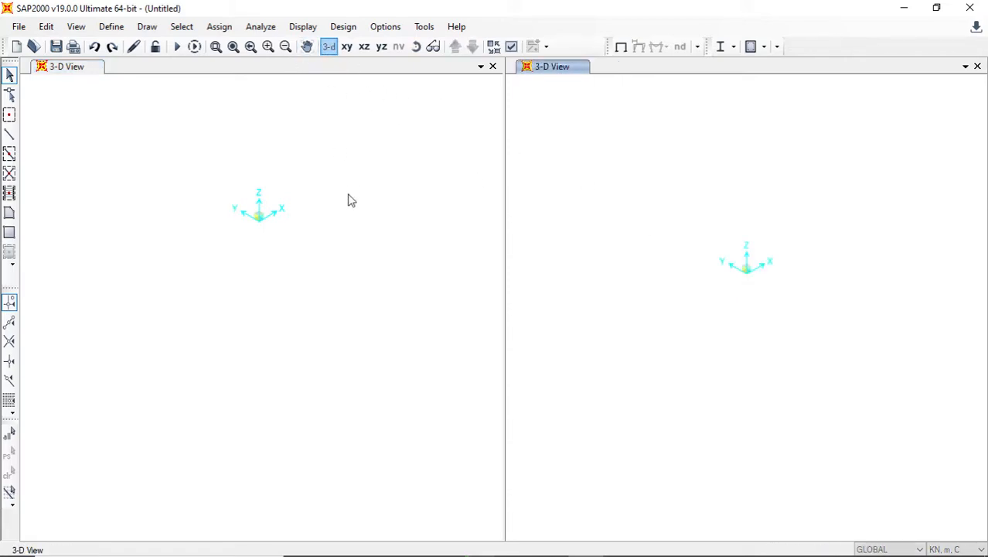
- Set the first of the two model views to the X-Z plane at Y=0
click(336, 188)
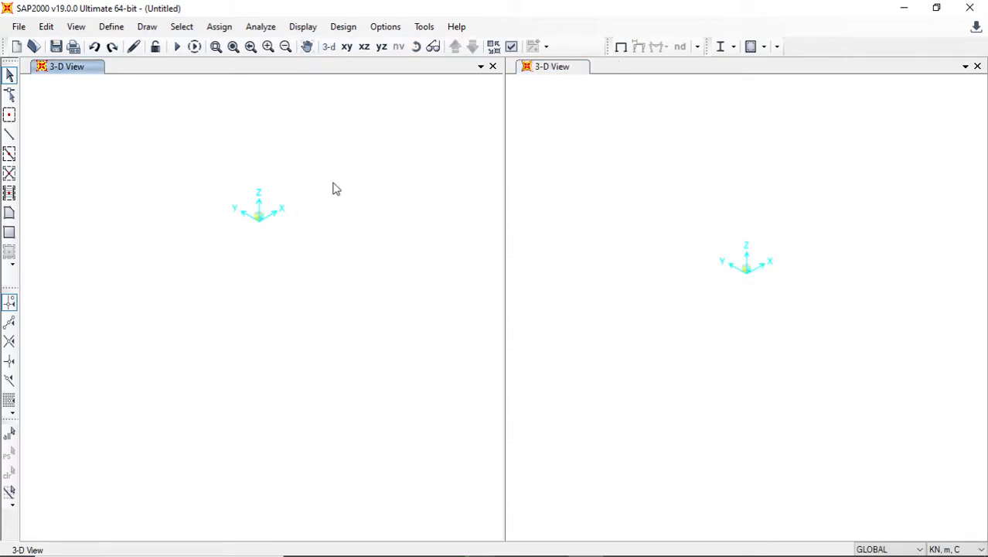
click(357, 49)
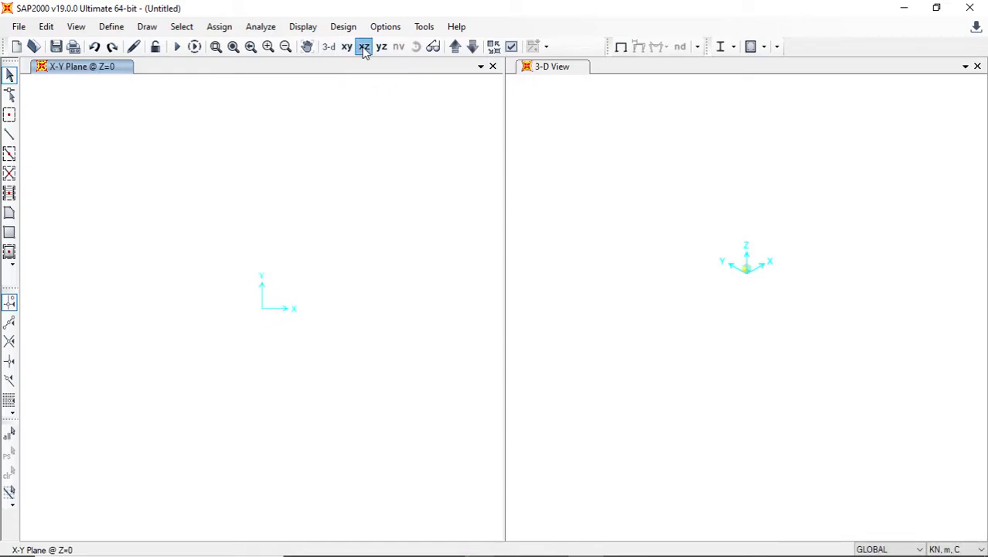
click(365, 46)
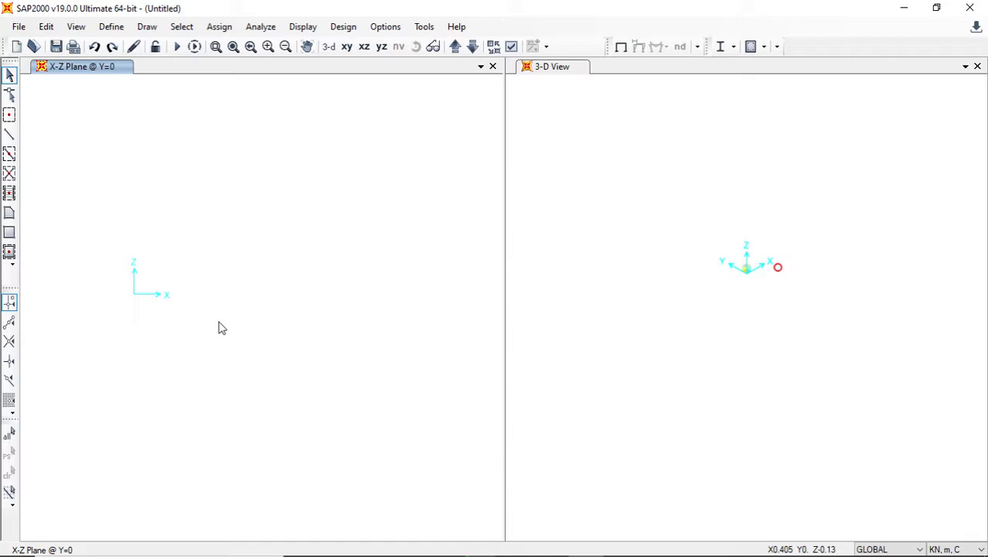
- Open the GLOBAL coordinate/grid system for modification and add X grid lines at ordinates 0 and 6 m
click(113, 27)
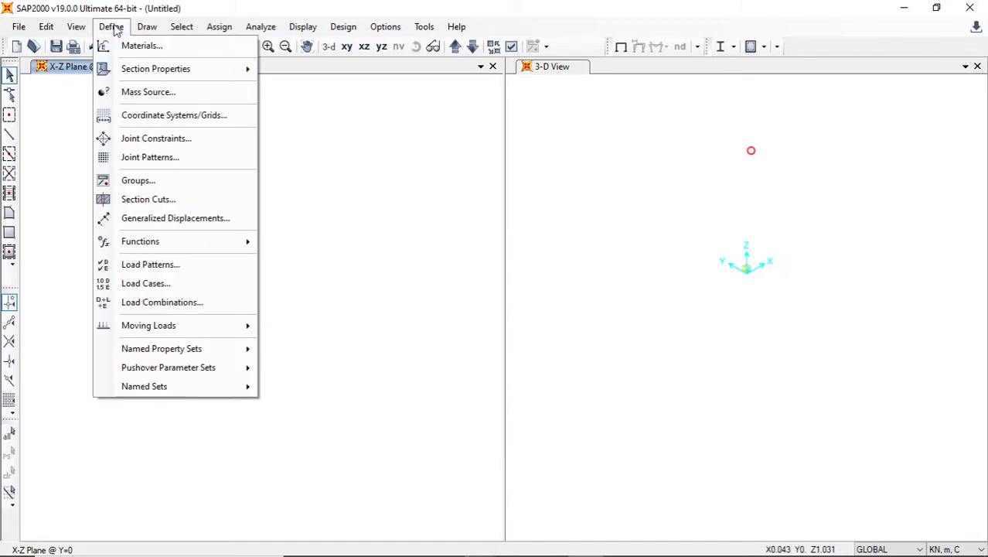
click(132, 121)
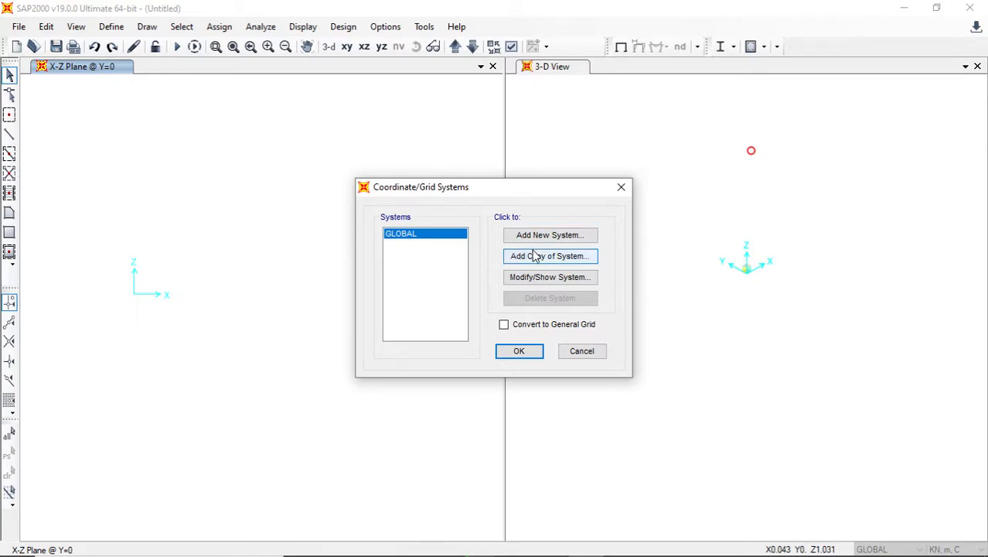
click(532, 284)
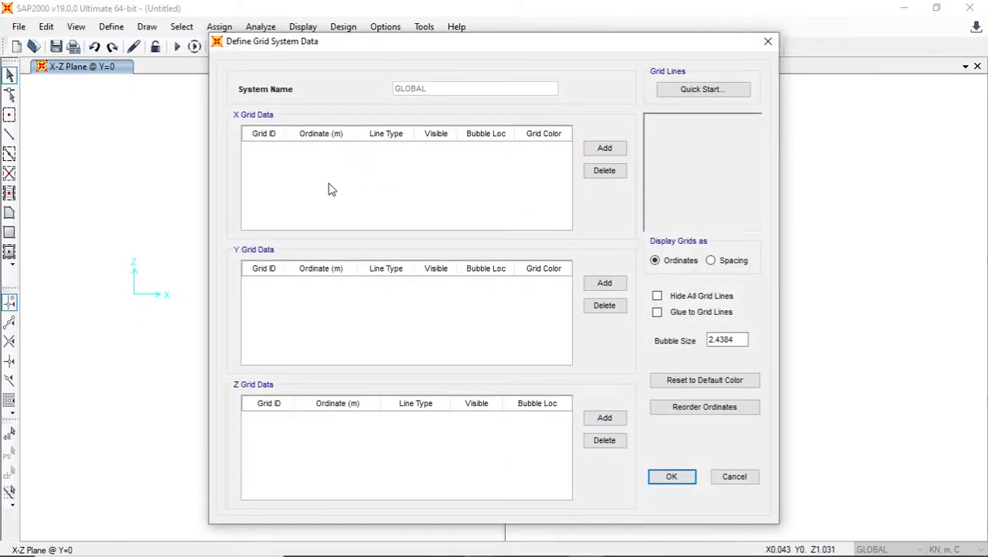
click(329, 183)
click(606, 151)
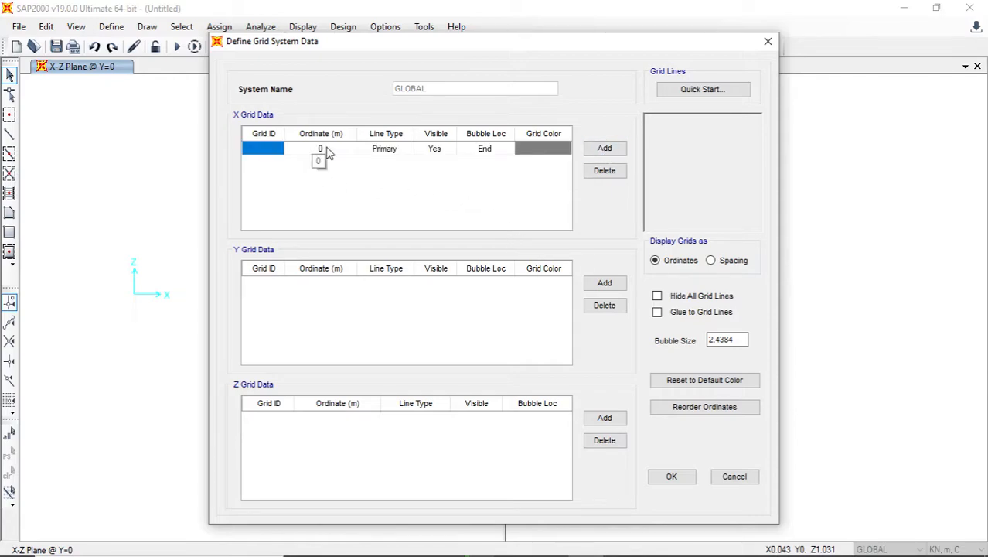
click(327, 150)
click(605, 148)
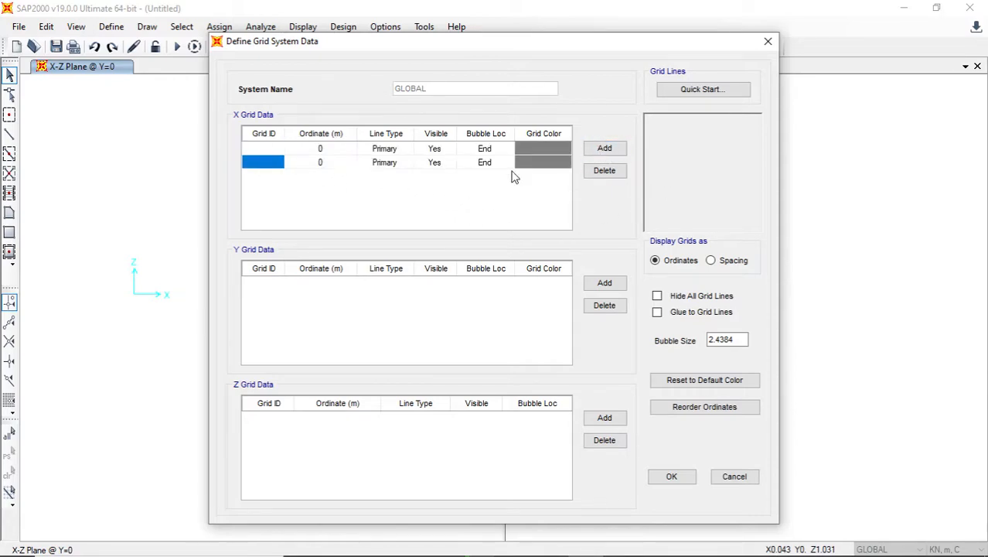
click(310, 164)
text(6)
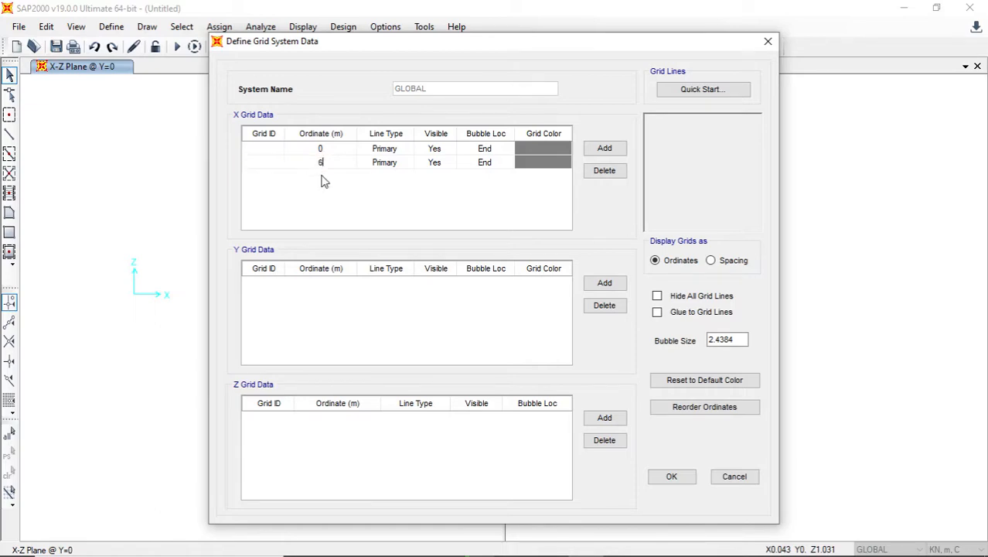
- Add a third X grid line at ordinate 10 m and apply the grid definition to the model
click(616, 154)
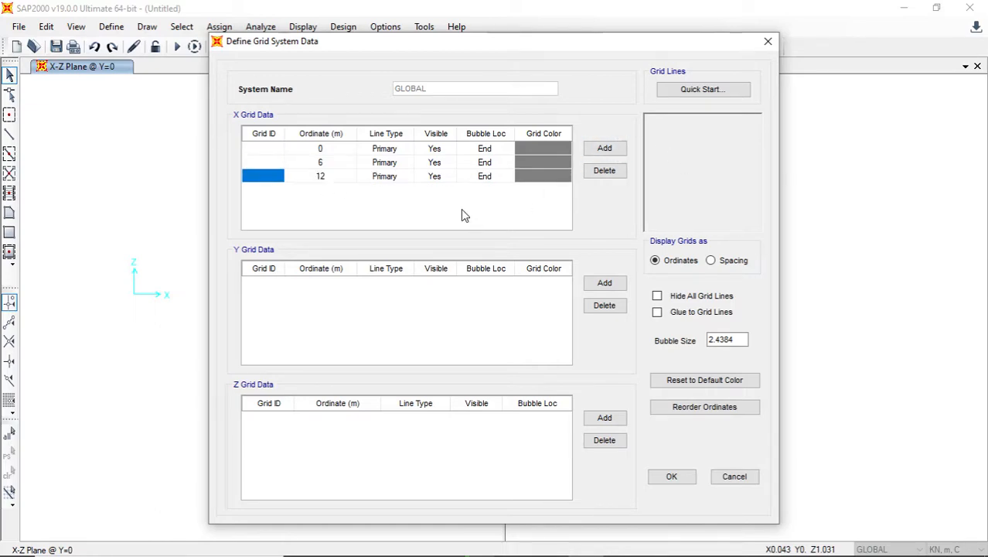
click(321, 177)
text(10)
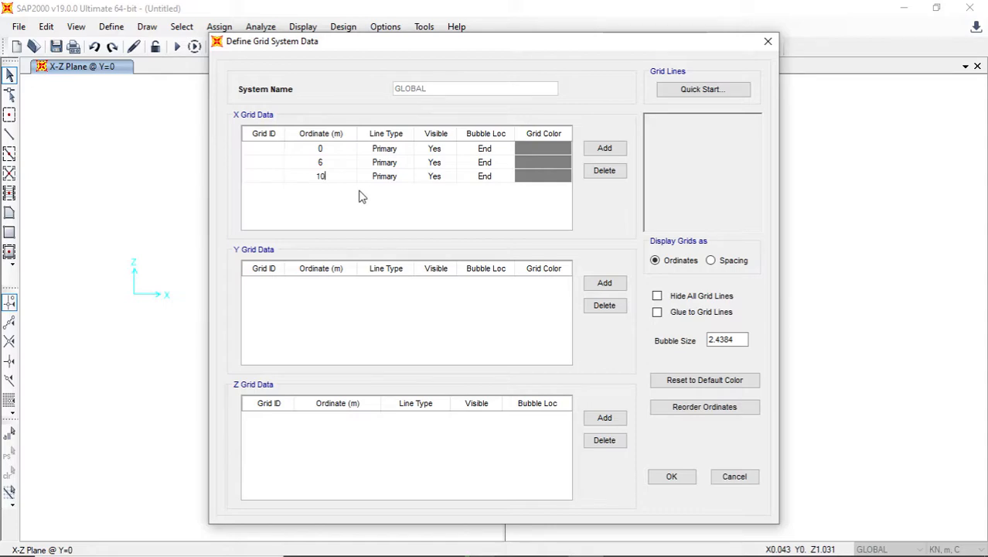
click(334, 153)
click(334, 164)
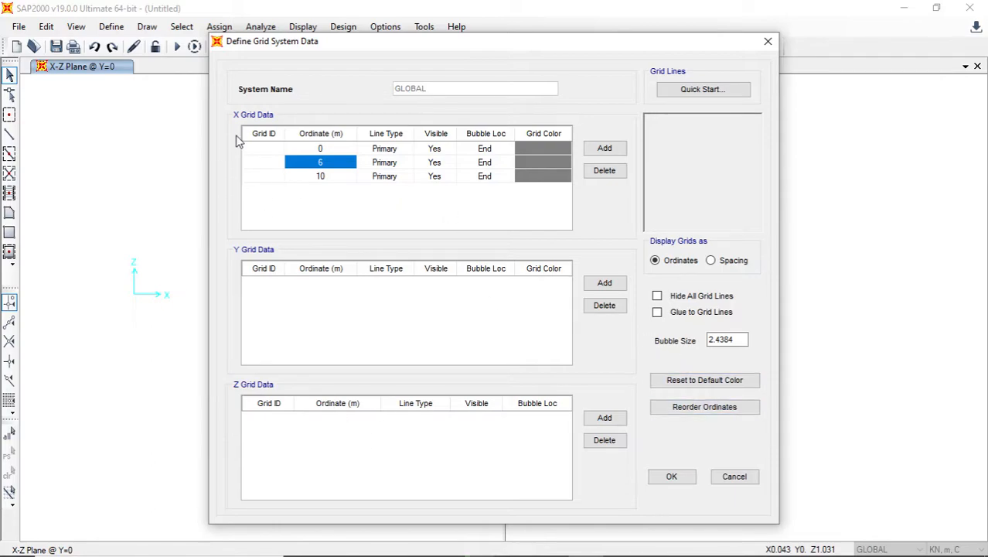
drag(303, 47, 510, 36)
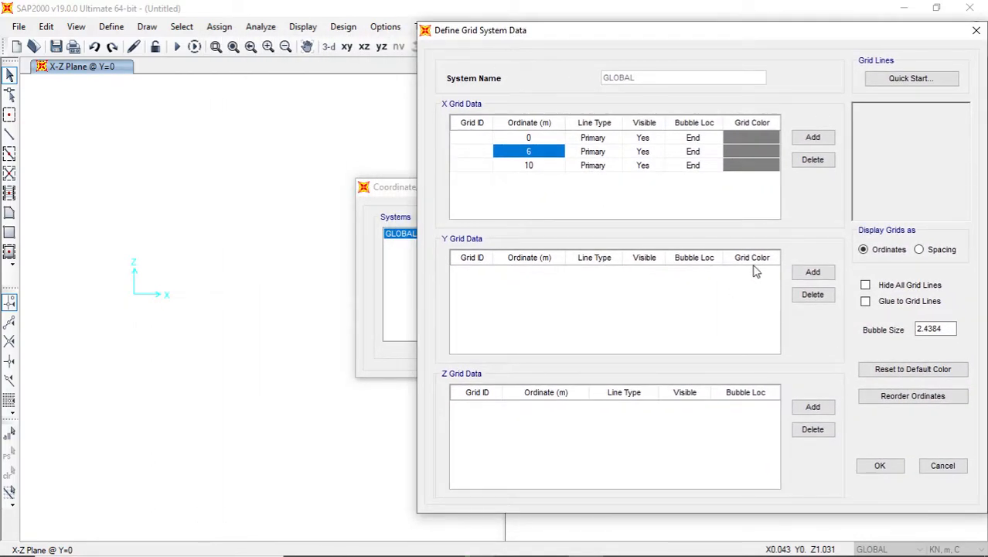
click(880, 467)
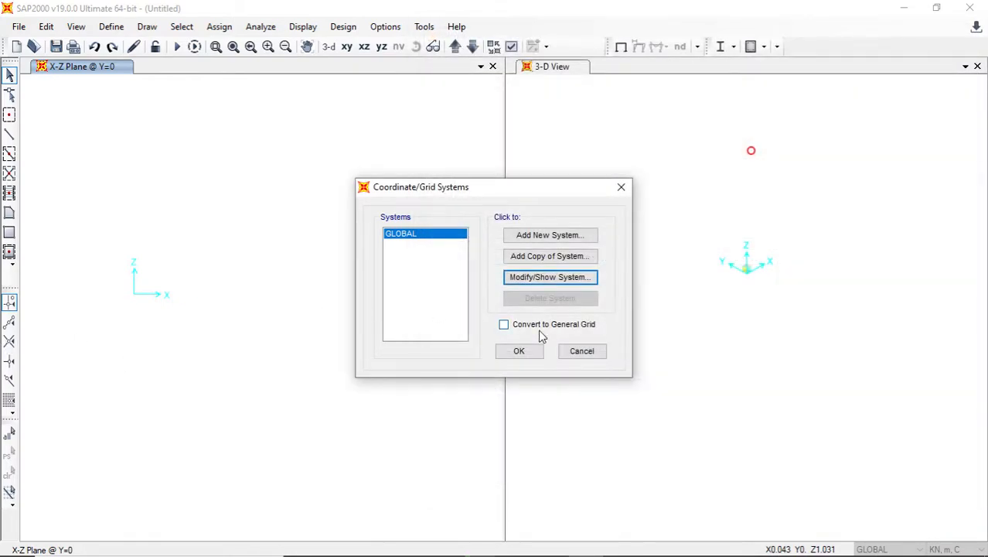
click(534, 353)
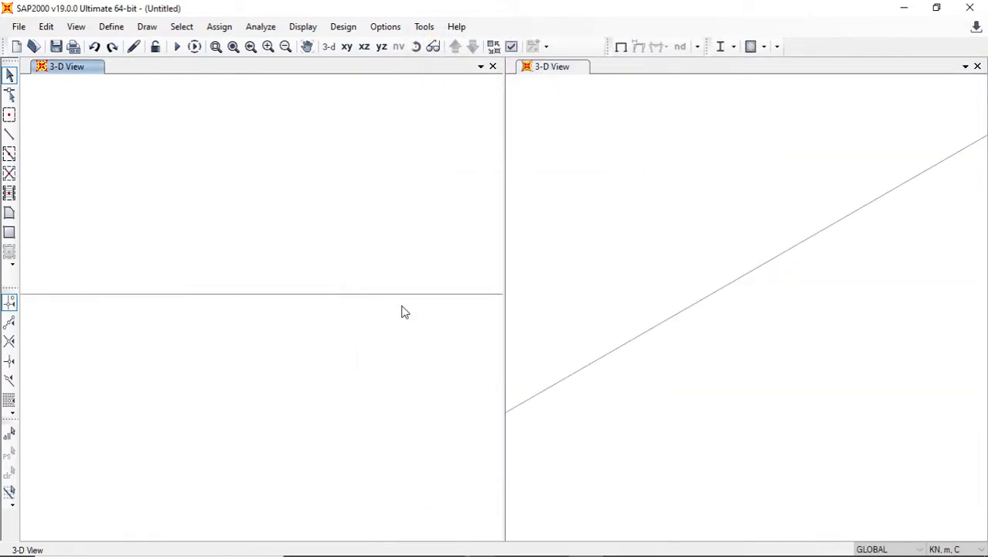
- Switch to the Paint 3D diagram, trace the beam from A to C in yellow, and return to SAP2000
scroll(263, 342, down, 3)
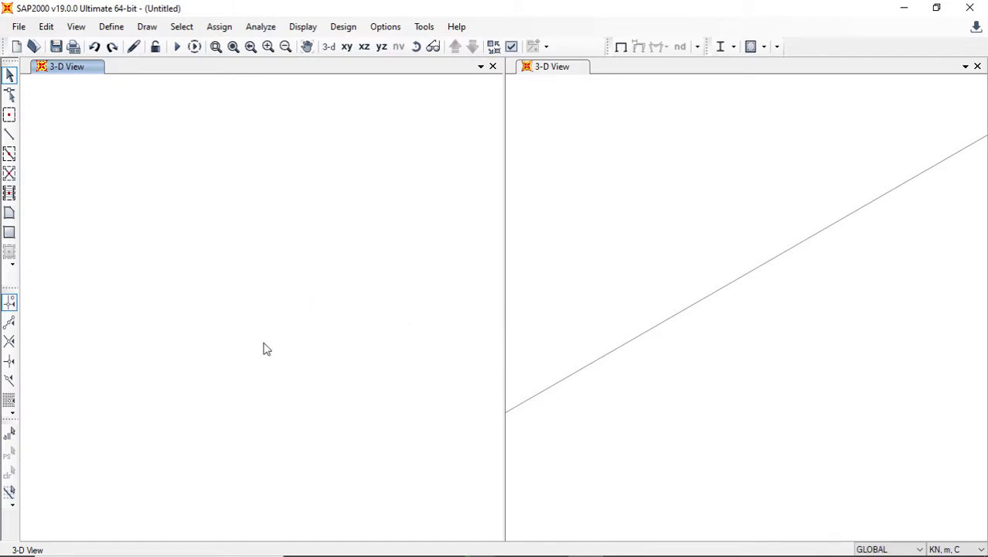
middle_drag(349, 331, 244, 329)
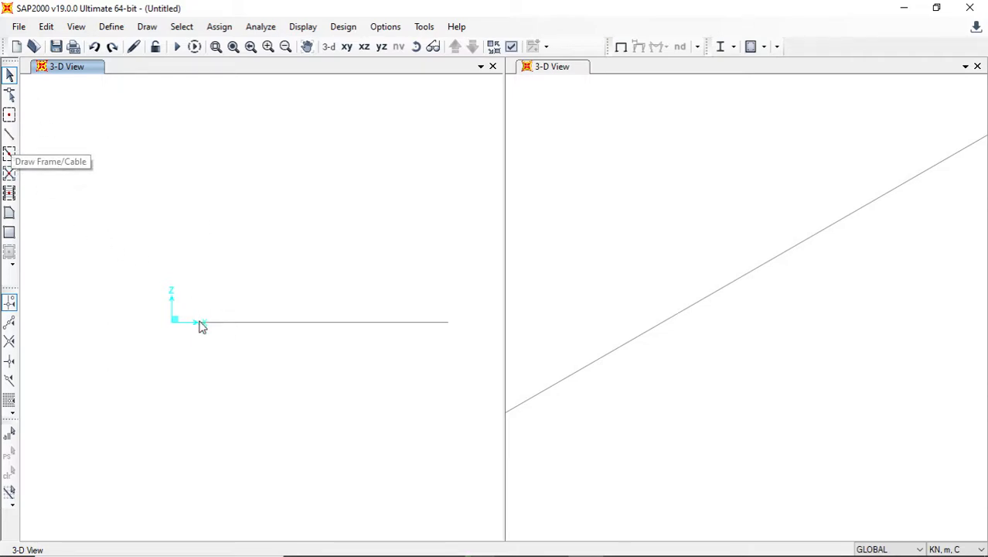
mouse_move(479, 540)
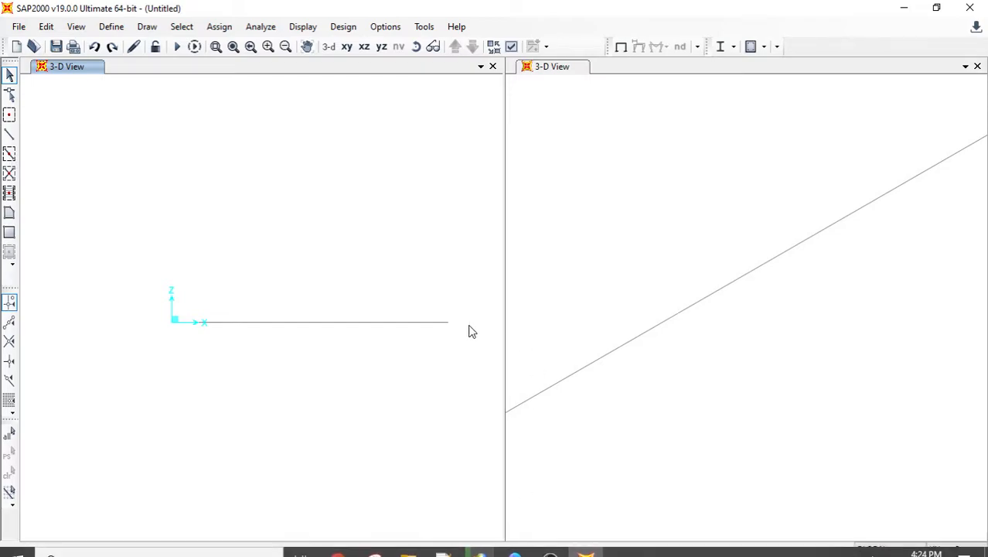
key(alt+Tab)
drag(171, 275, 552, 273)
key(ctrl+z)
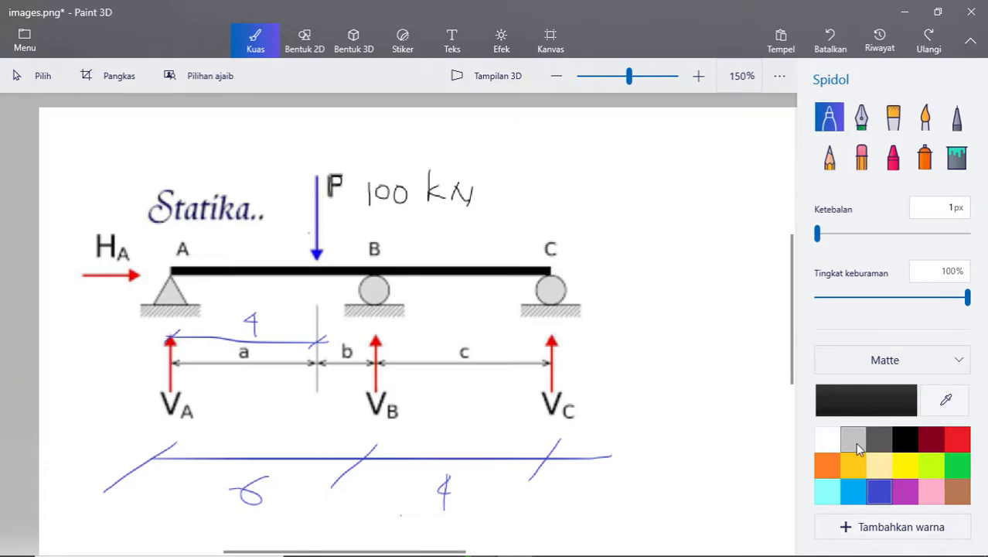
click(910, 466)
drag(157, 274, 551, 272)
key(alt+Tab)
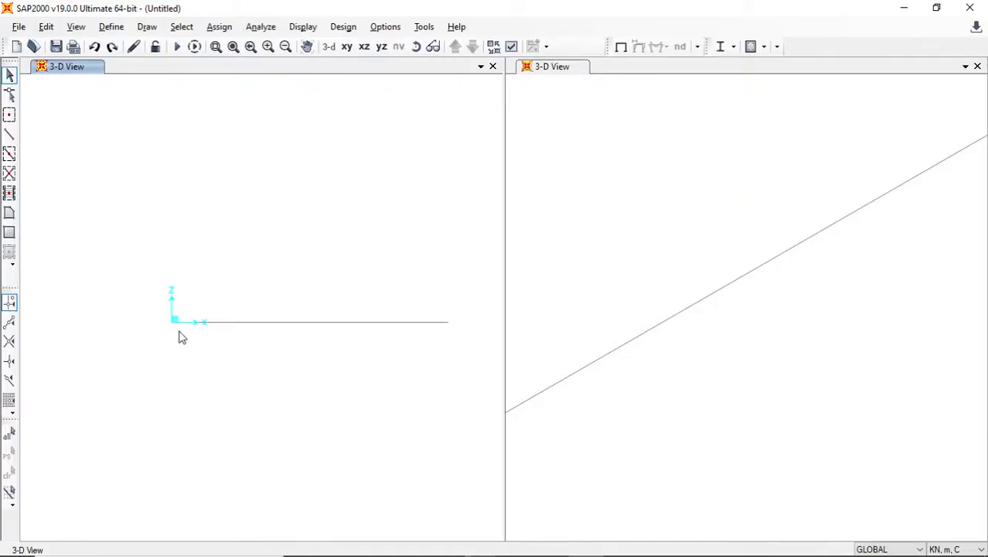
- Draw a continuous straight frame with section FSEC1 along the X grid line from X=0 to X=10
click(10, 134)
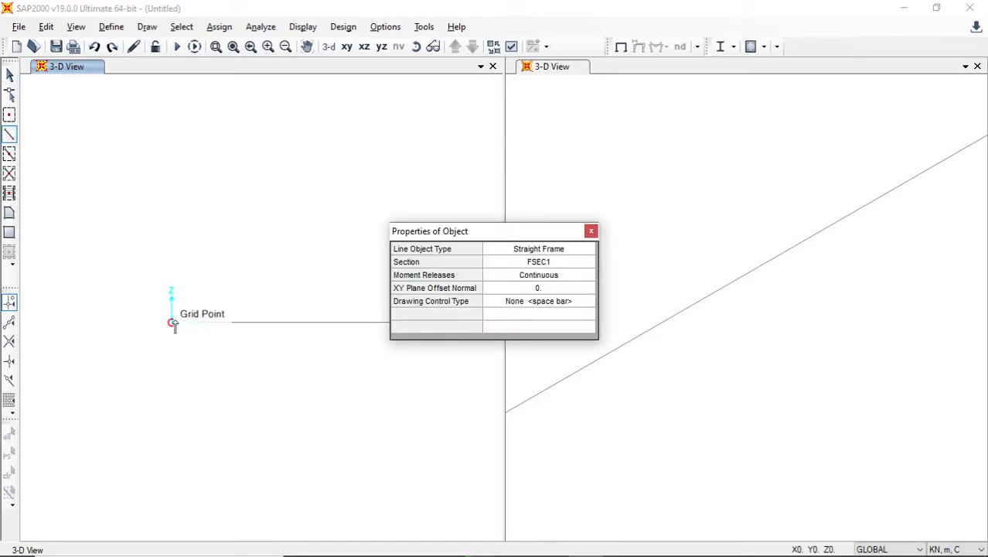
click(173, 323)
drag(392, 231, 562, 188)
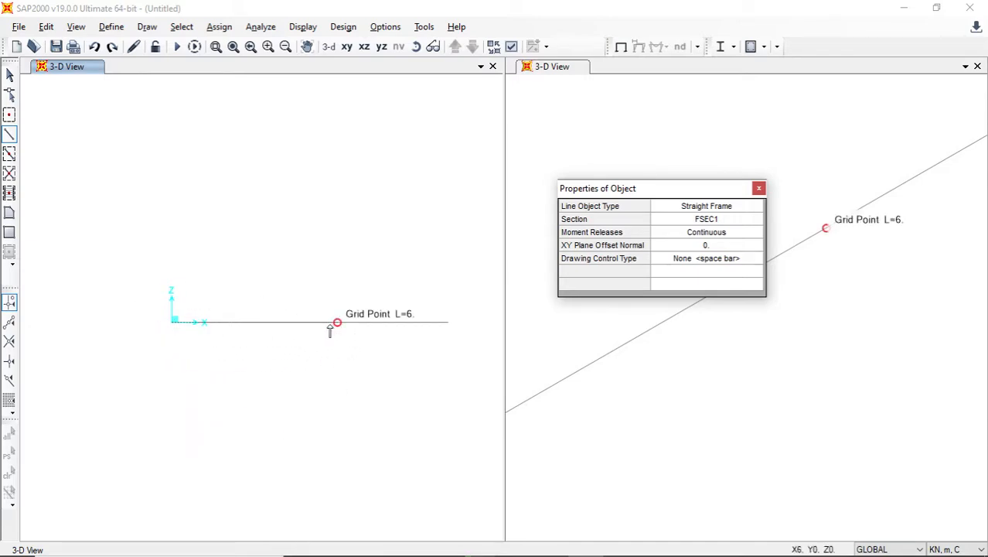
click(448, 322)
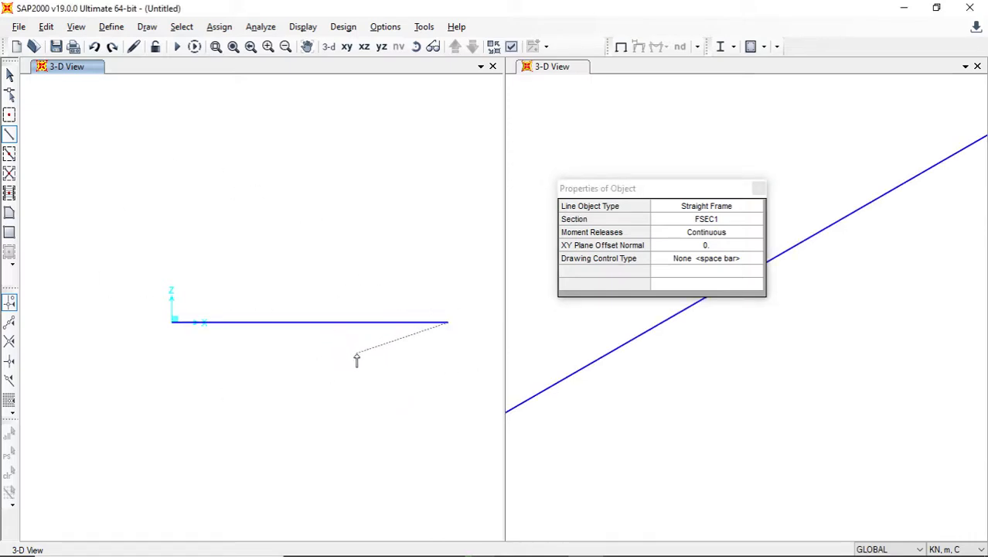
right_click(340, 207)
click(9, 74)
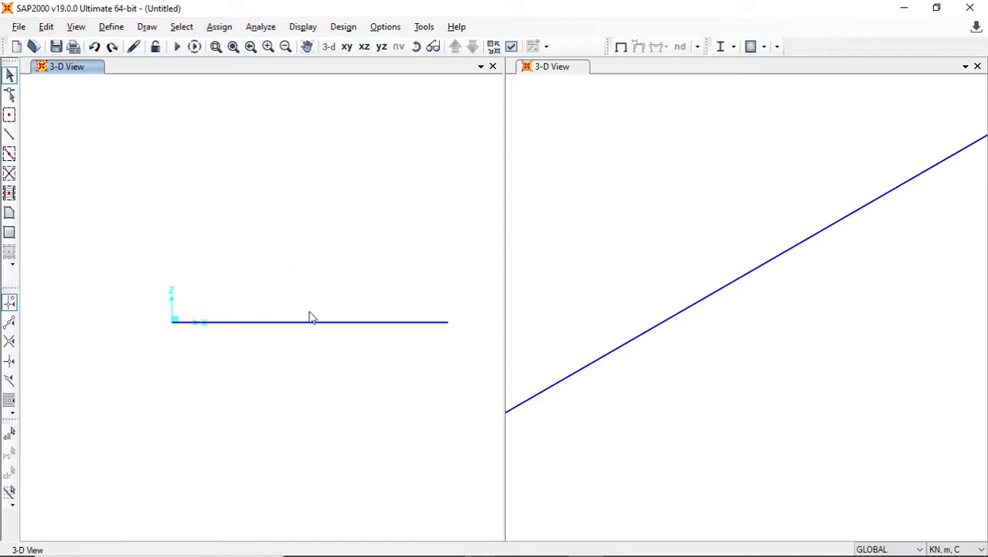
drag(469, 346, 22, 267)
key(alt+Tab)
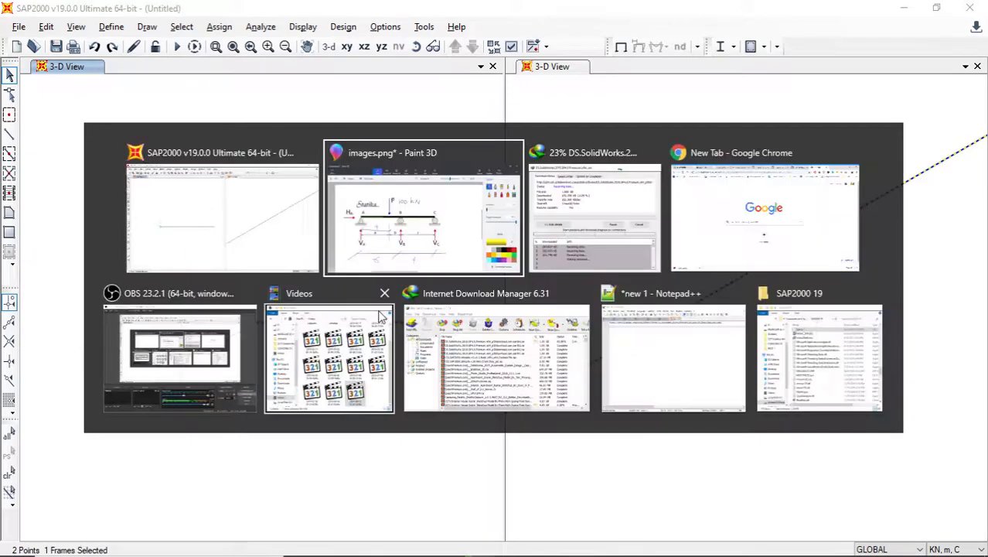
key(alt+Tab)
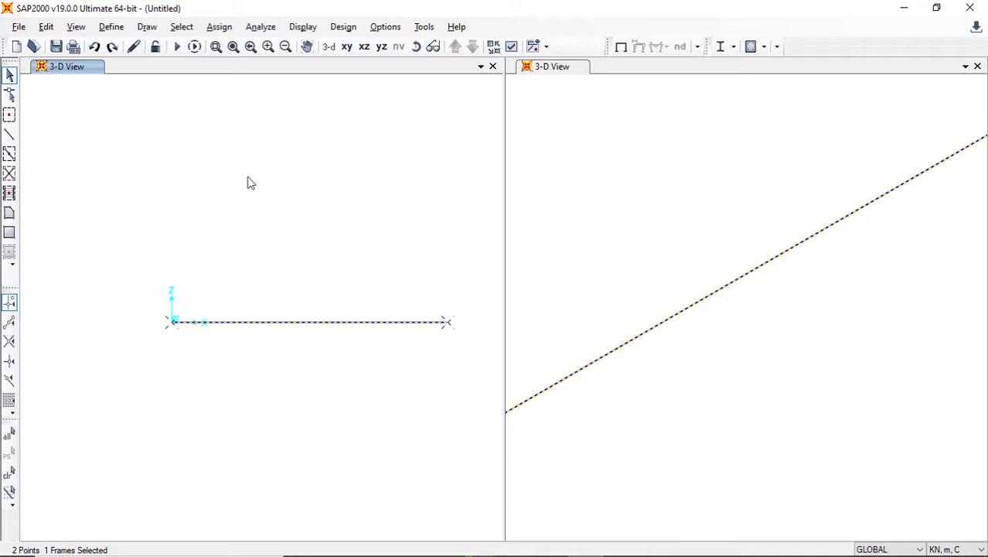
key(ctrl+q)
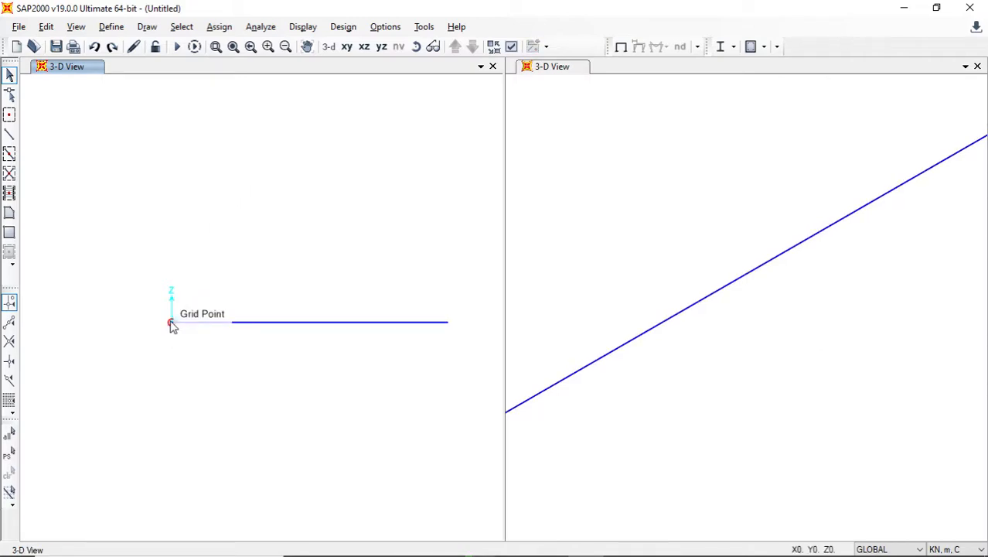
- Assign a pinned restraint to the beam's start joint at X=0, fixing translations 1, 2 and 3 and leaving all rotations free
click(171, 323)
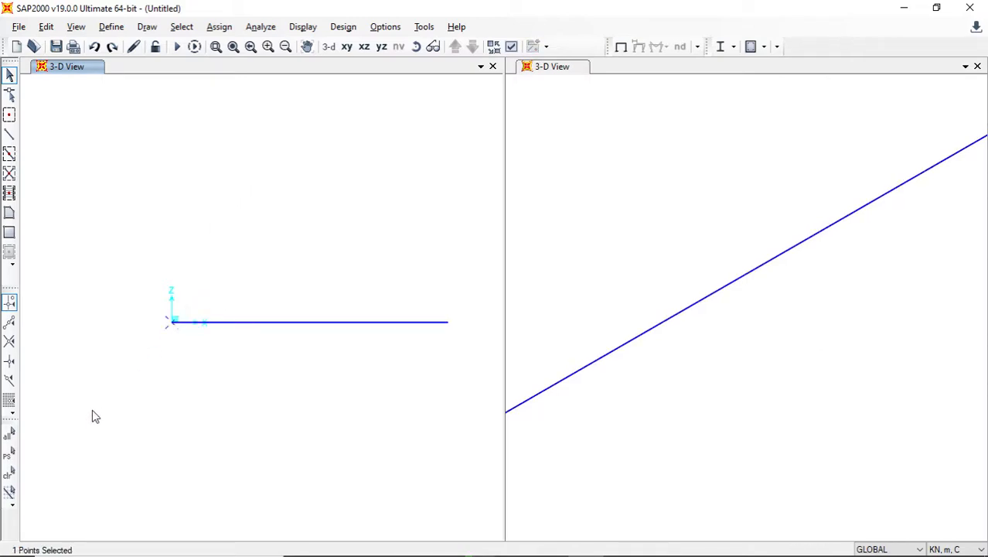
click(220, 27)
mouse_move(222, 50)
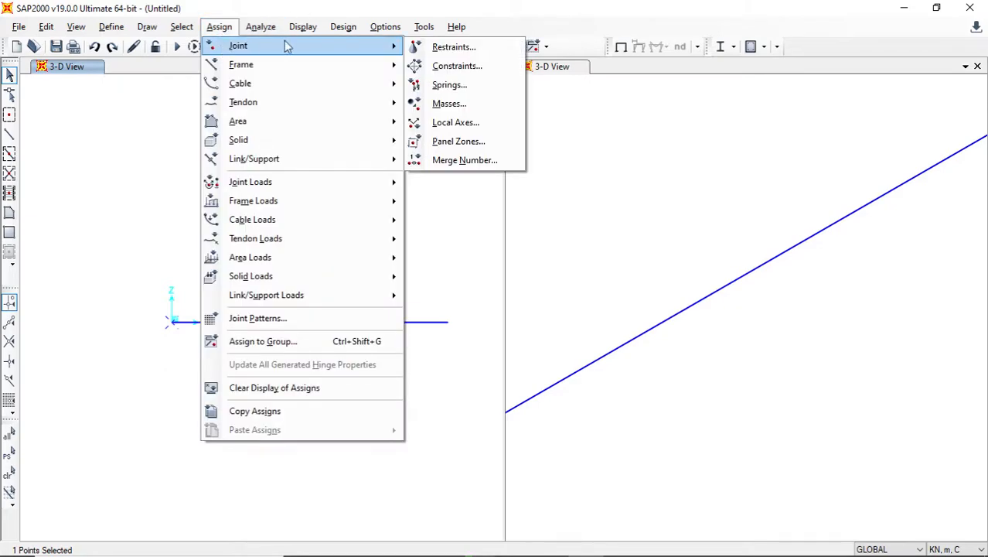
click(454, 47)
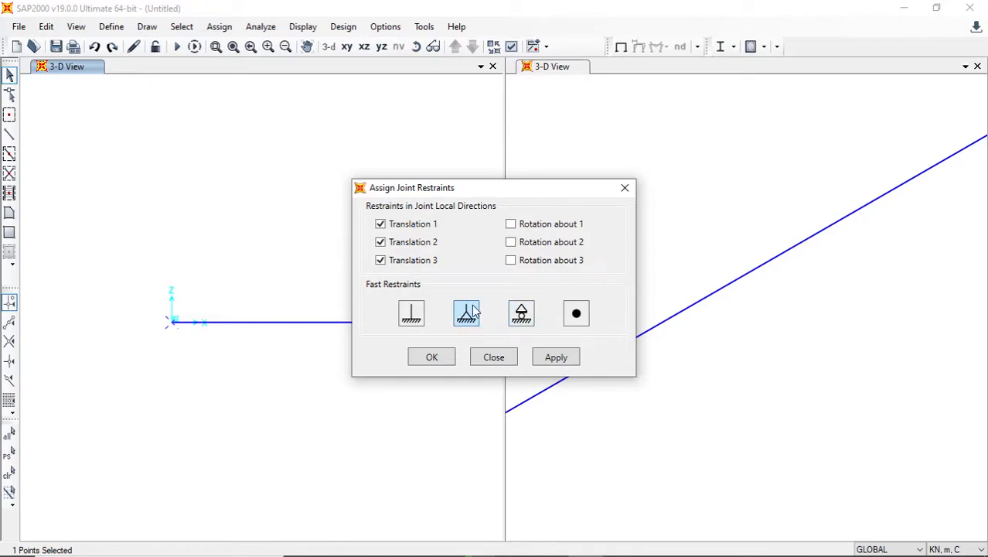
mouse_move(386, 553)
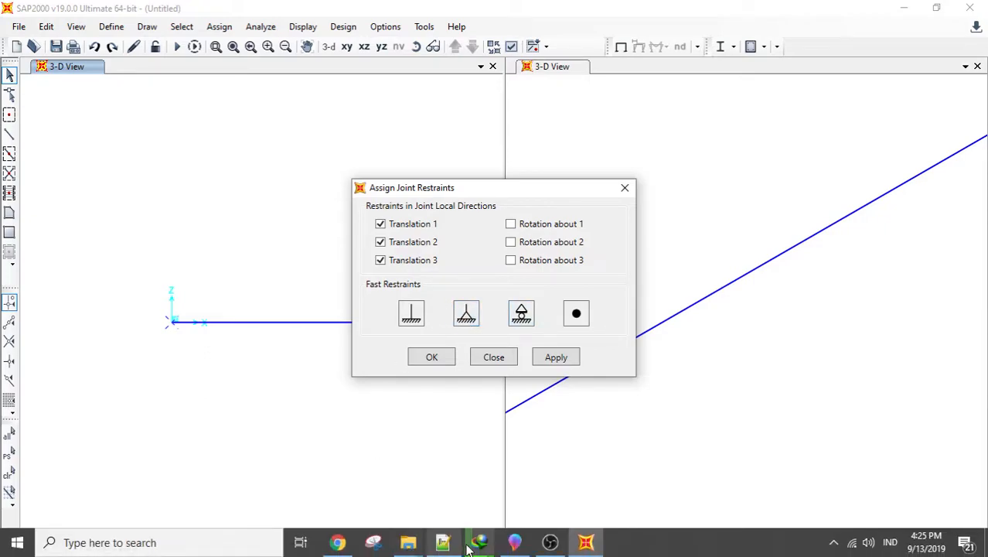
key(alt+Tab)
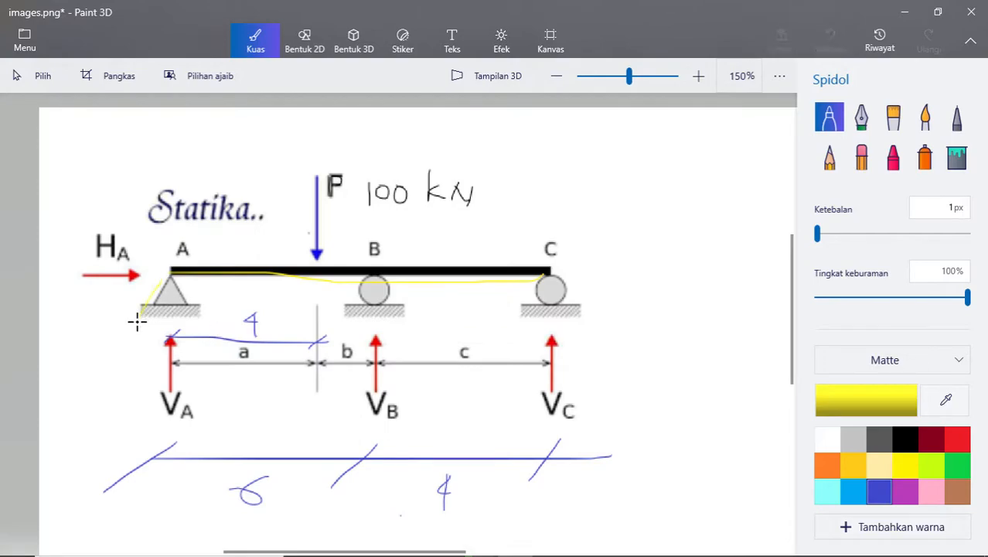
key(alt+Tab)
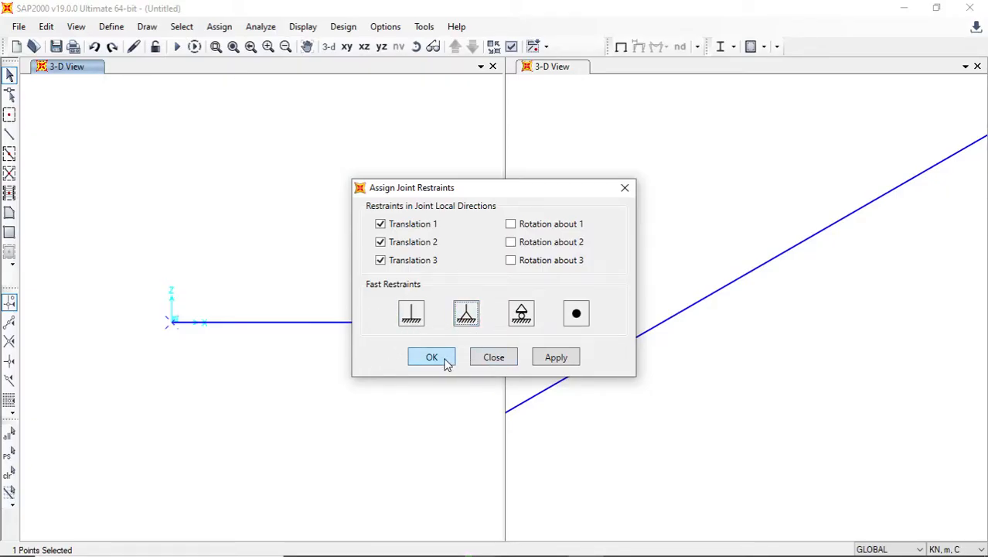
click(539, 361)
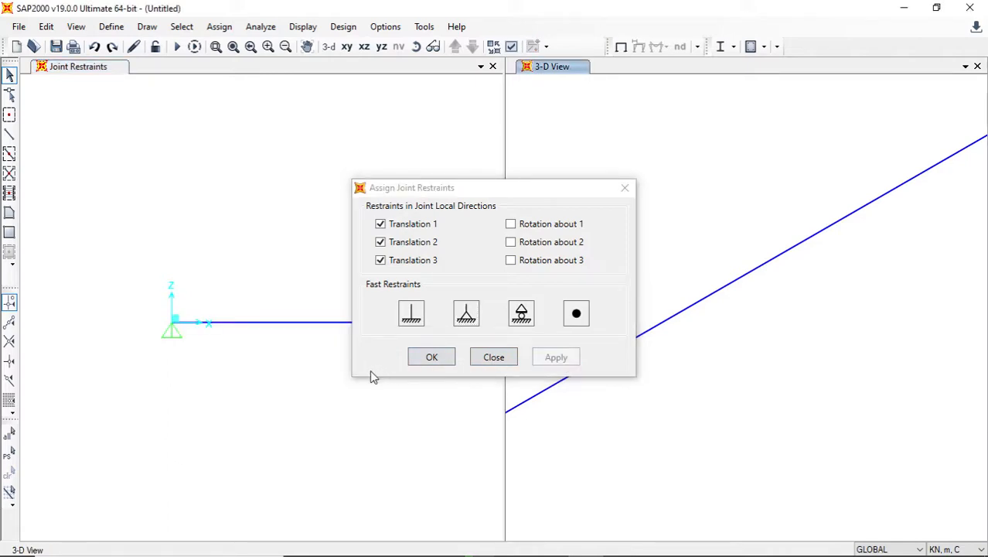
click(432, 357)
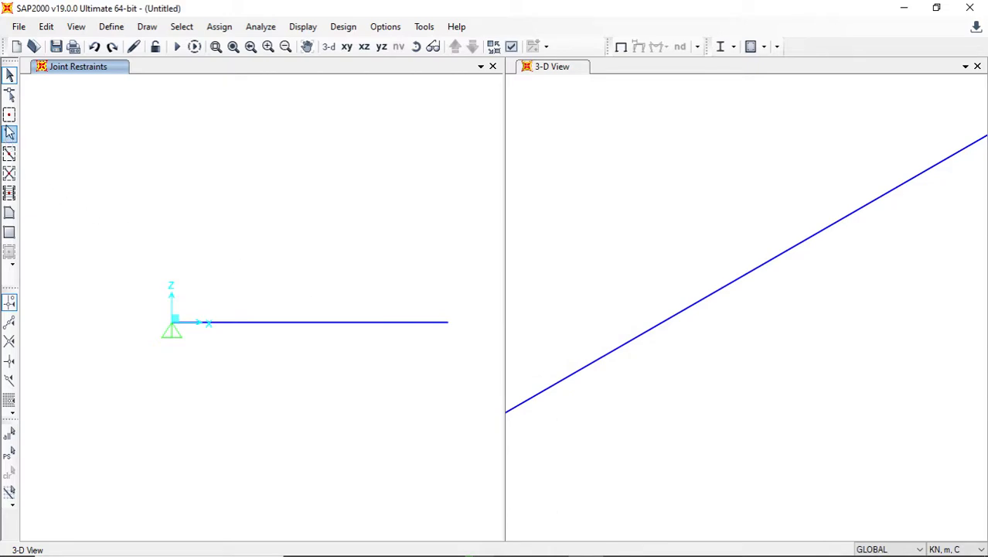
- Assign a roller restraint to the beam's end joint at X=10, fixing only translation 3
click(336, 325)
click(337, 326)
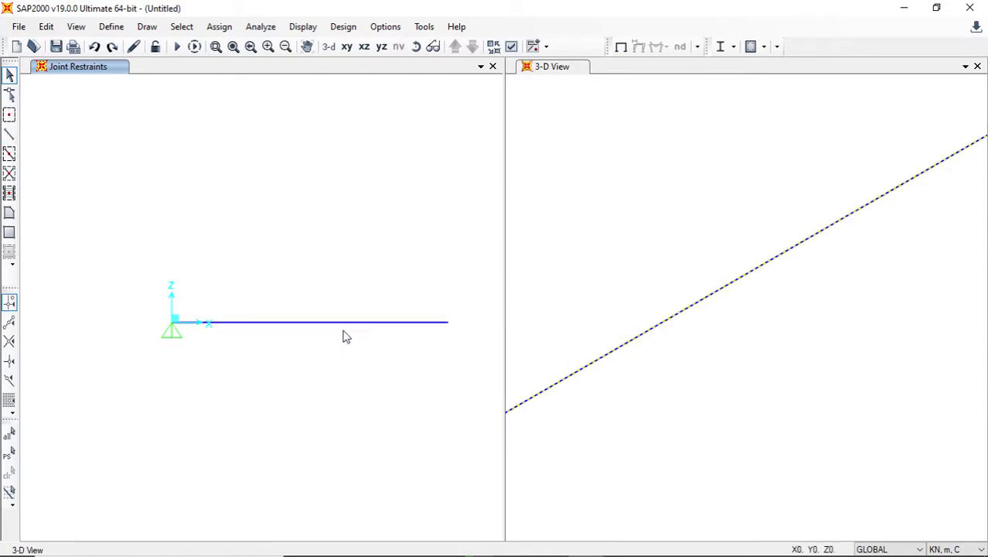
click(448, 323)
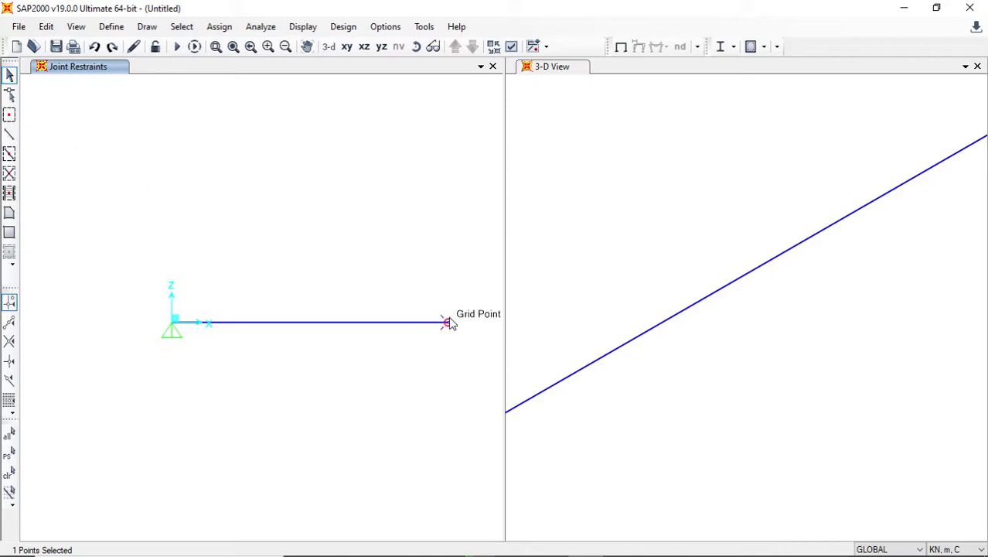
click(220, 26)
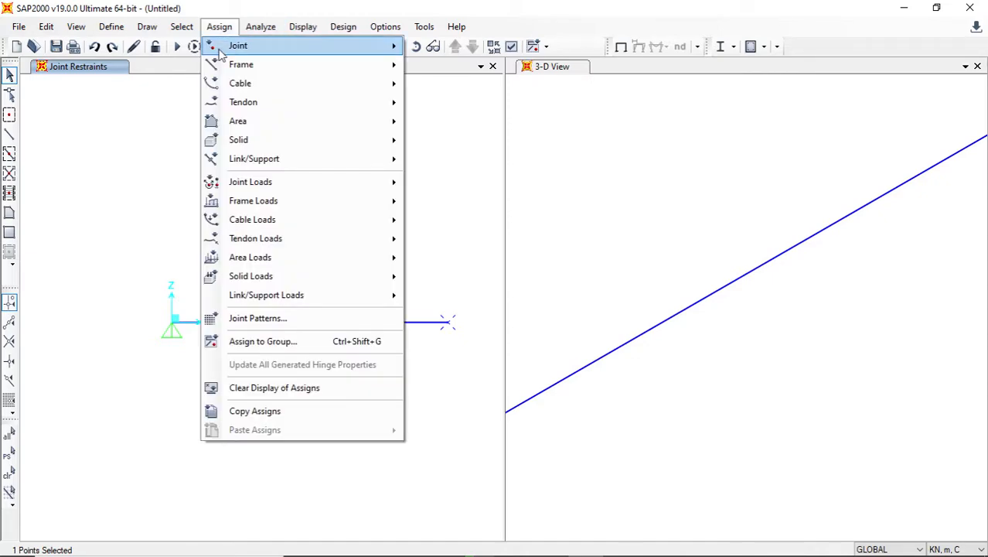
mouse_move(255, 45)
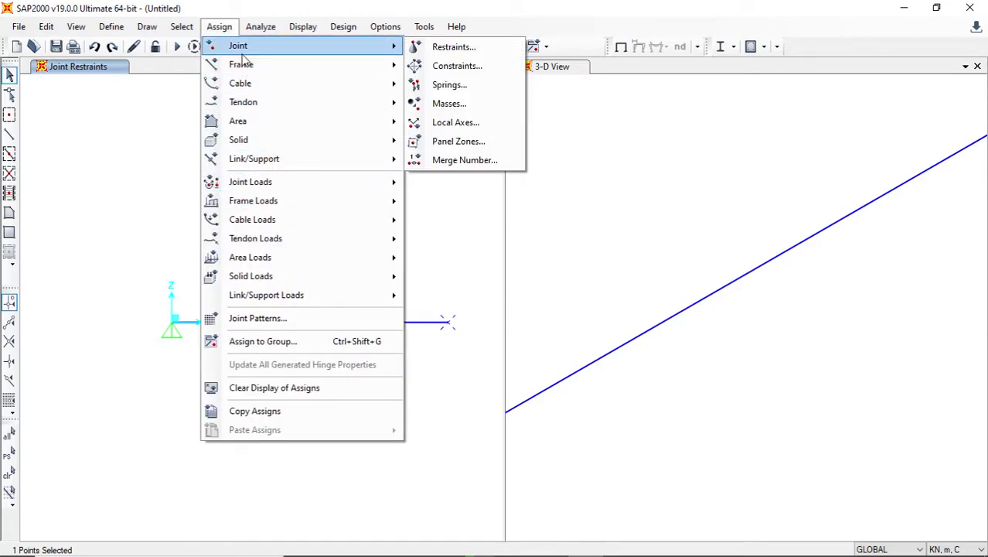
click(473, 99)
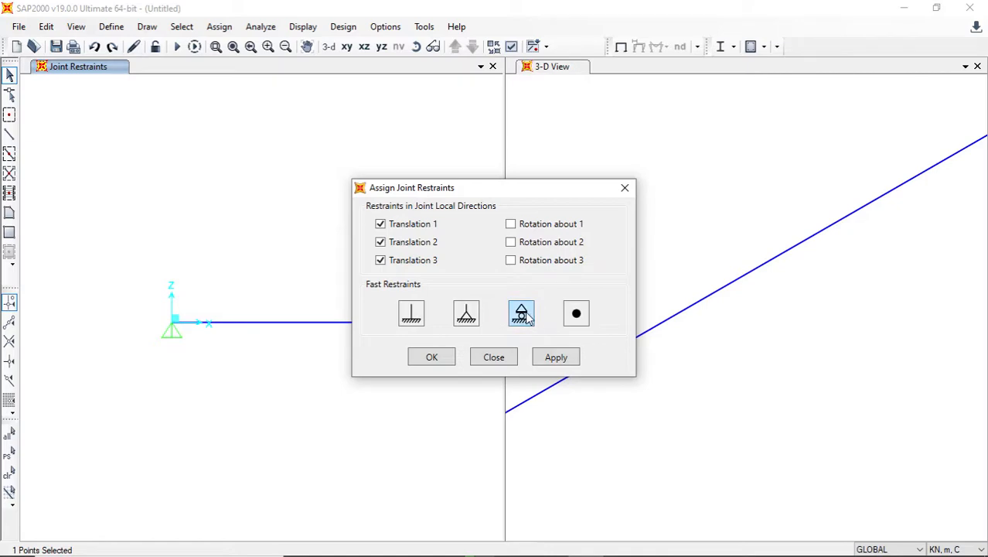
click(521, 312)
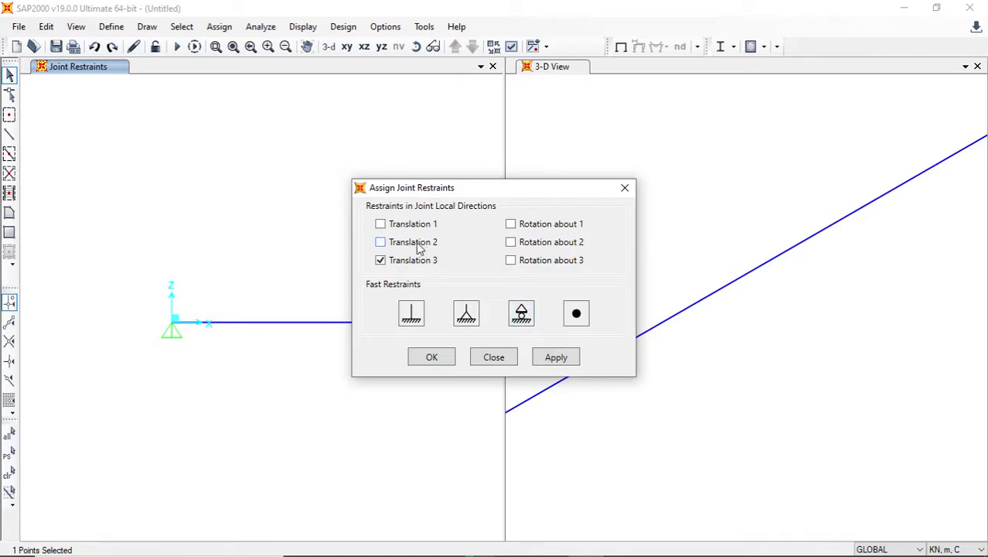
drag(422, 193, 592, 164)
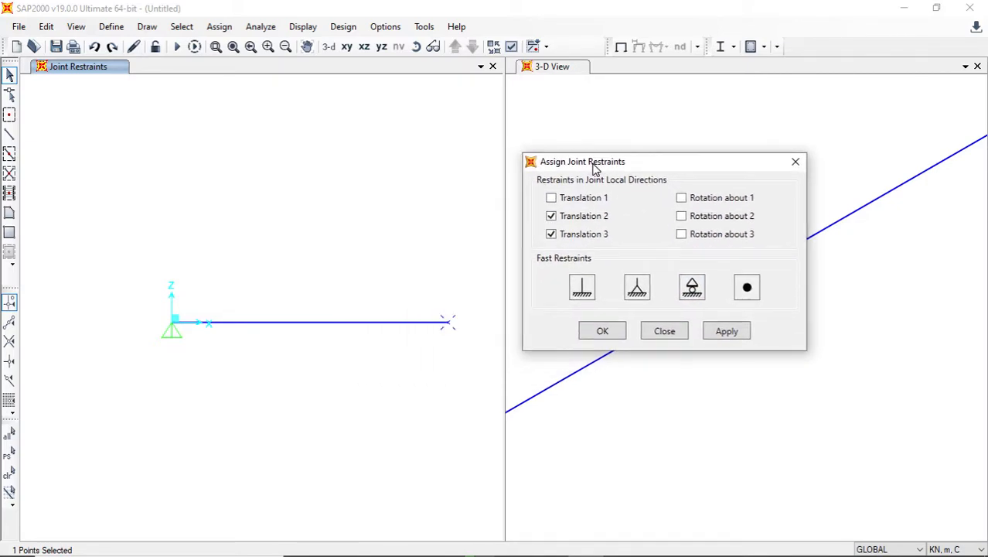
click(595, 220)
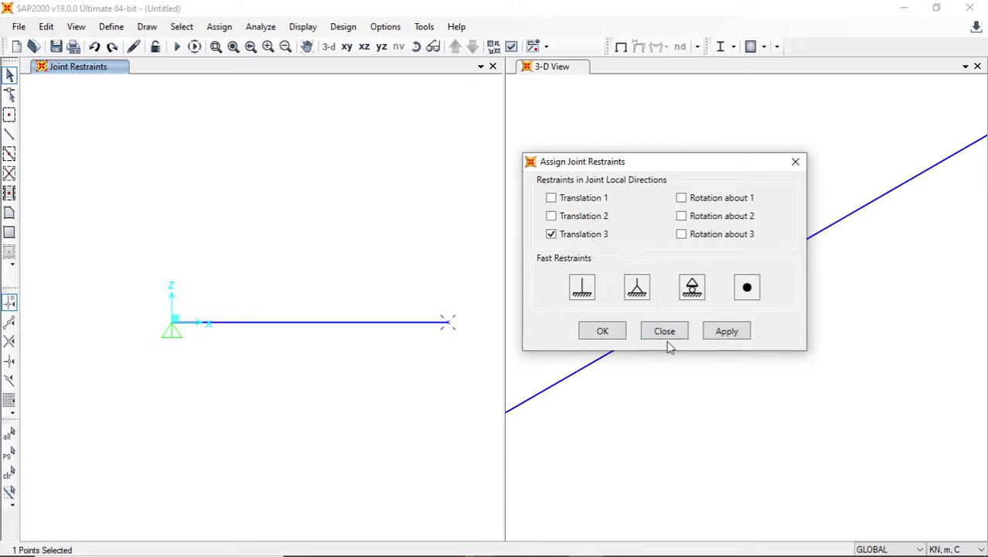
click(727, 331)
click(604, 331)
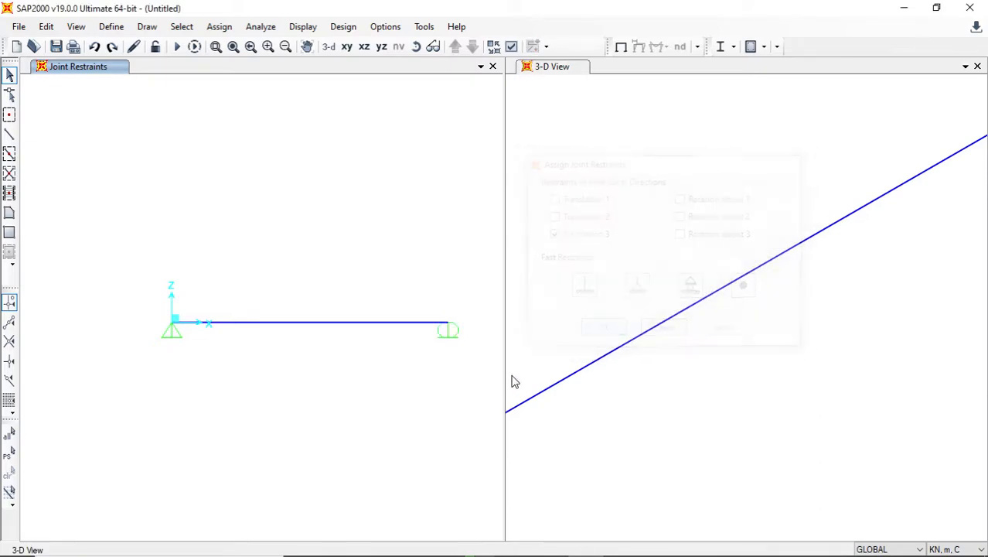
- Delete the single frame that spans the whole beam from X=0 to X=10
click(344, 327)
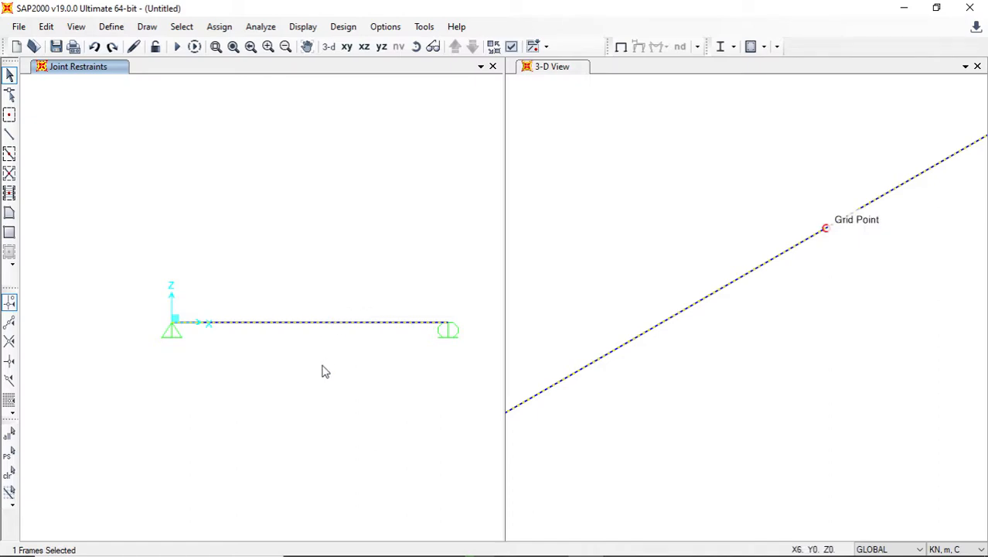
click(332, 322)
click(309, 323)
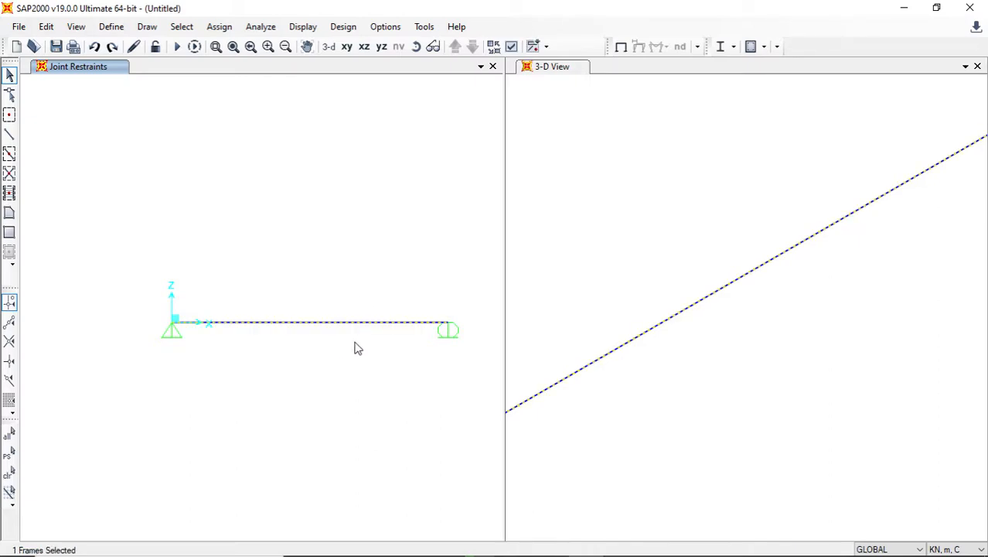
key(Delete)
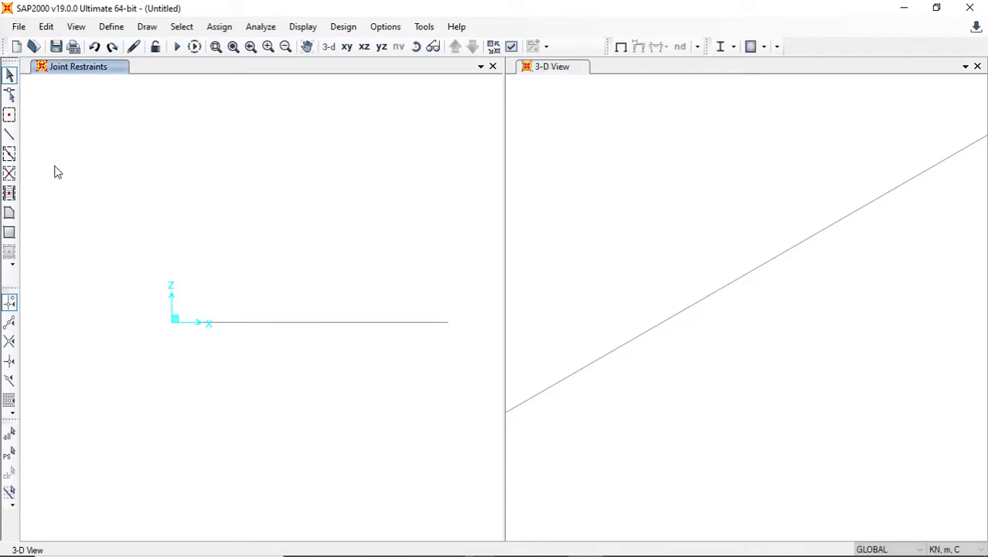
click(9, 153)
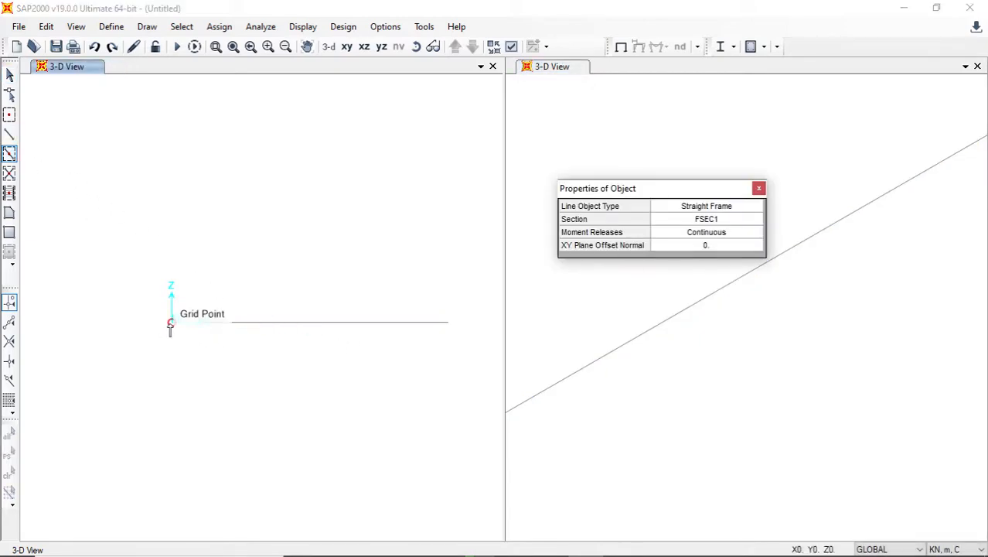
click(172, 322)
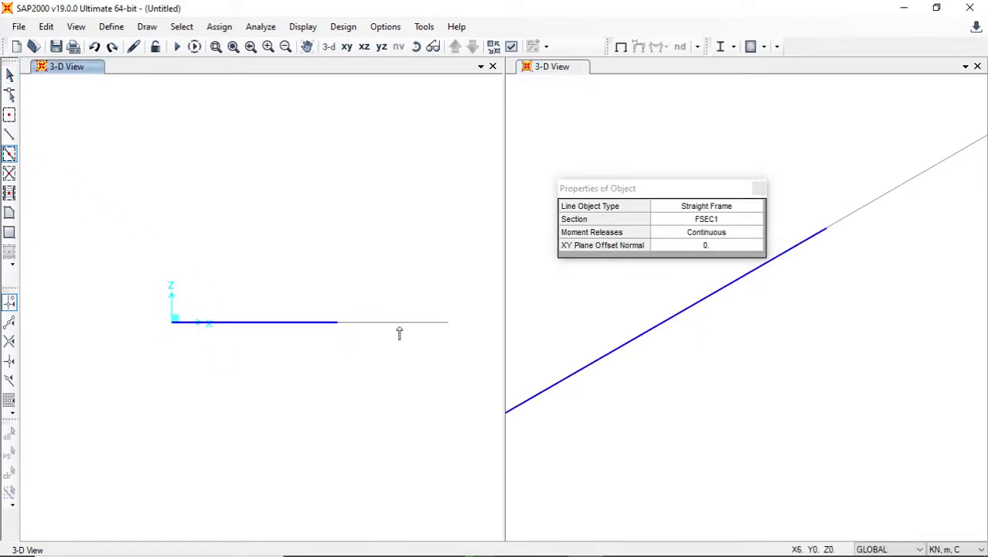
key(Escape)
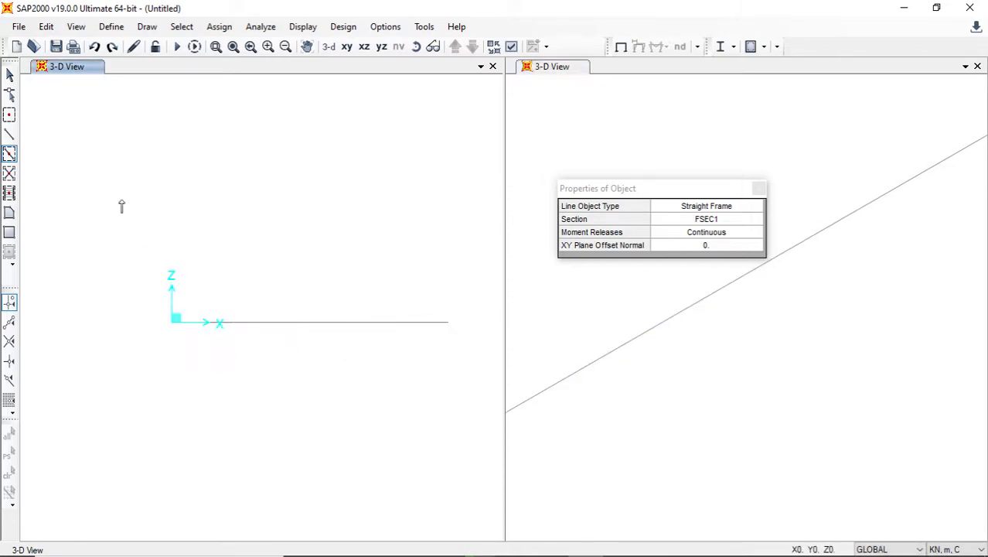
- Draw the beam as two continuous straight FSEC1 frames, from X=0 to X=6 and from X=6 to X=10
click(9, 134)
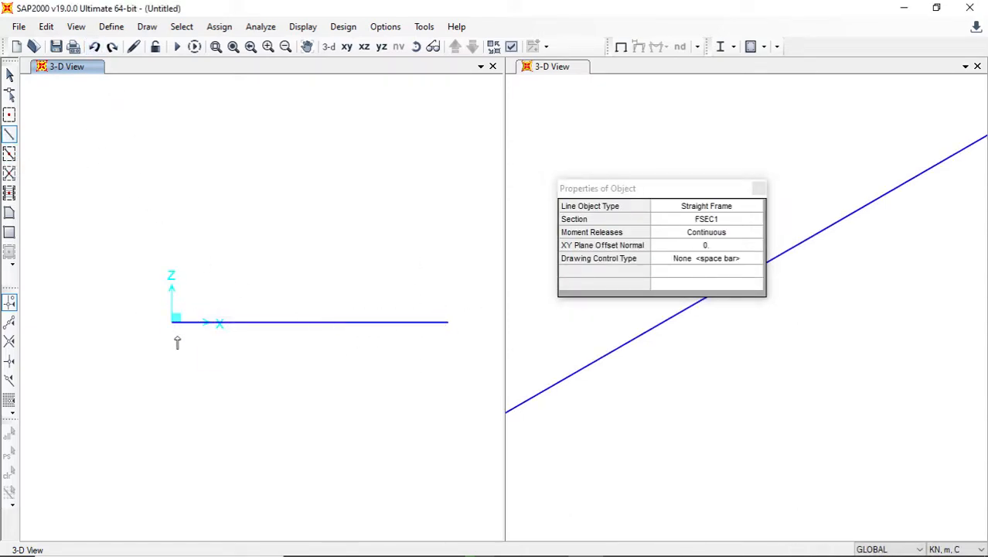
click(9, 74)
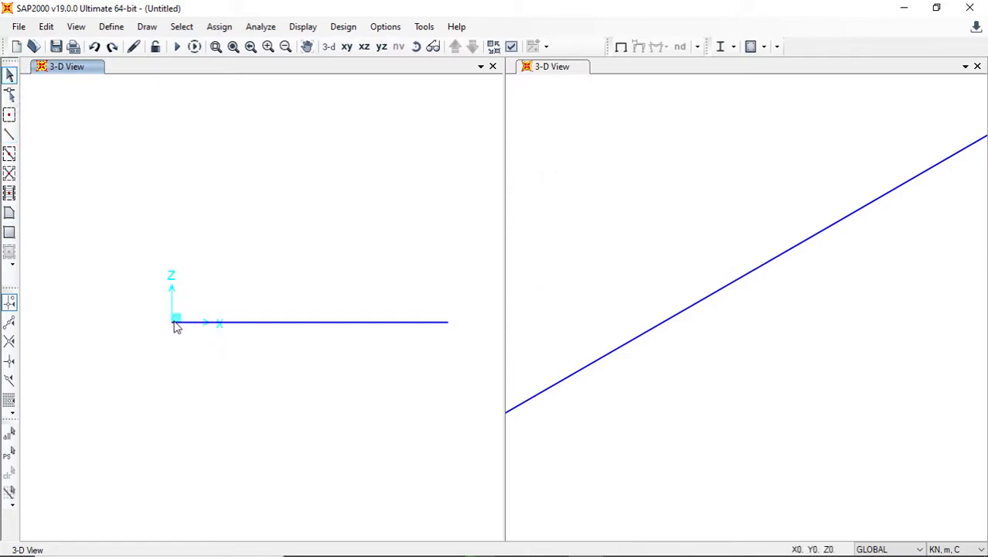
- Assign a pinned restraint to the redrawn beam's start joint at X=0, fixing translations 1, 2 and 3
click(175, 321)
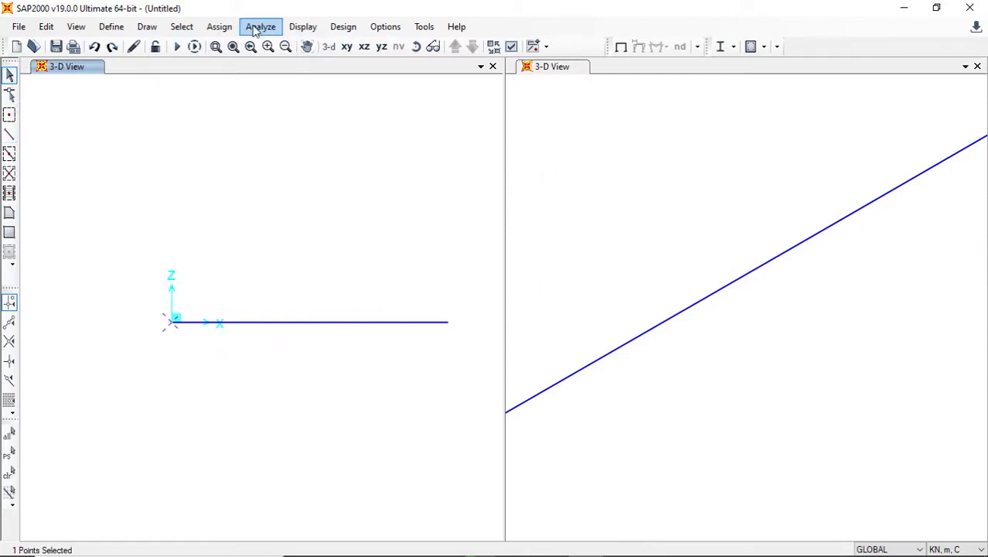
click(224, 27)
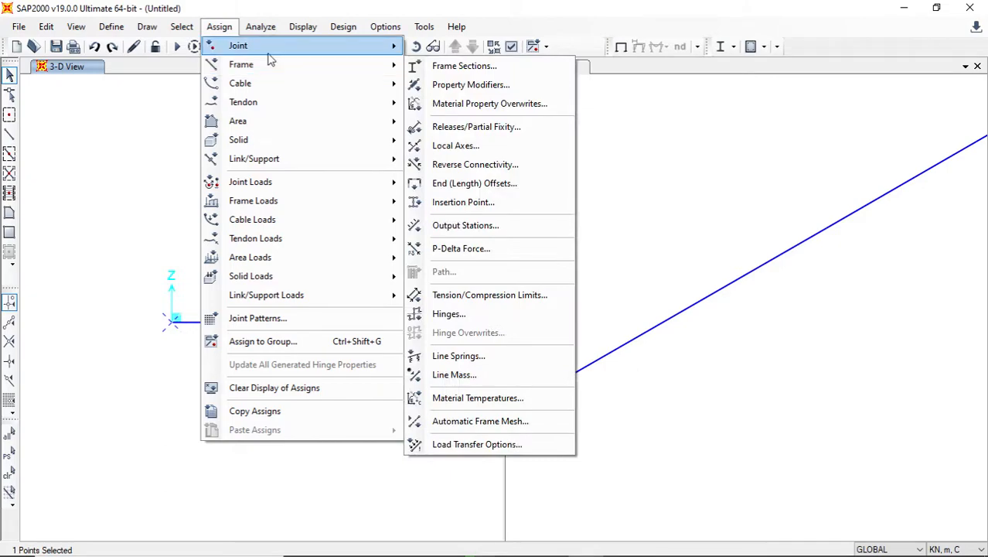
mouse_move(325, 45)
click(439, 46)
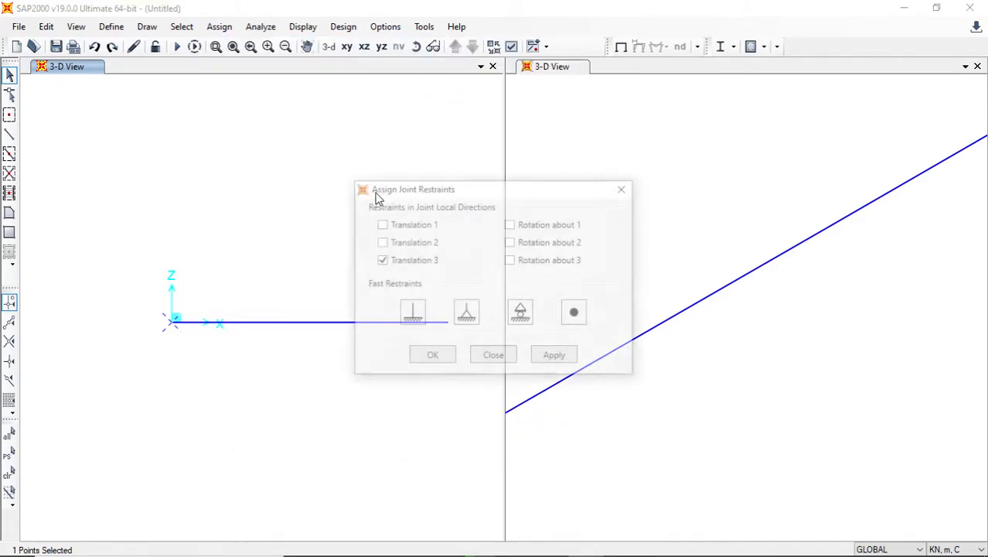
click(466, 313)
click(553, 356)
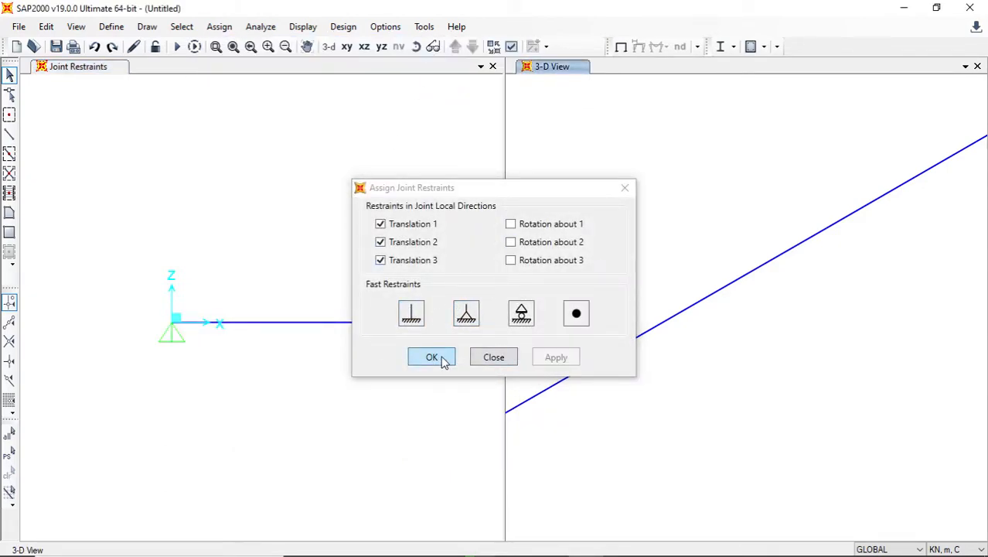
click(431, 357)
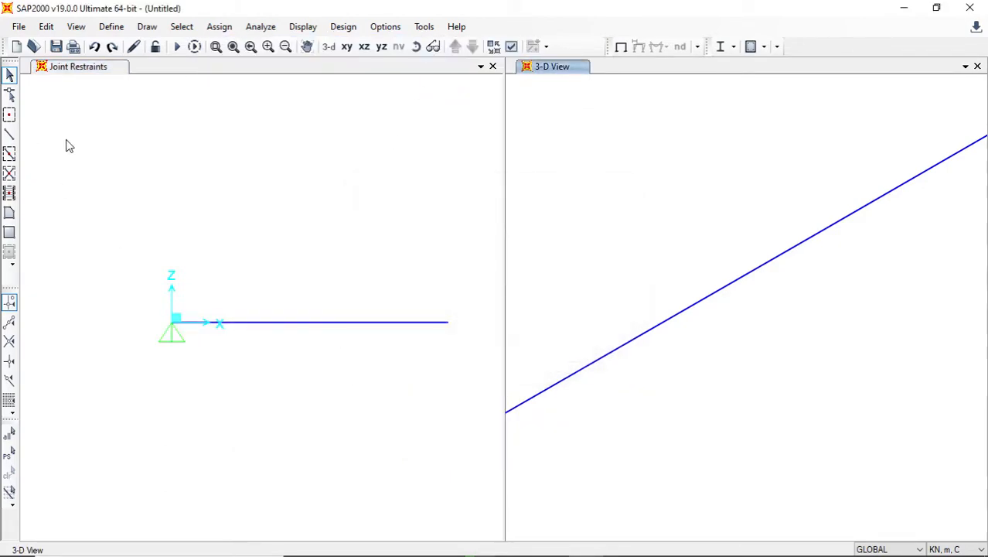
- Assign roller restraints to the joints at X=6 and X=10, fixing only translation 3
click(348, 327)
click(448, 323)
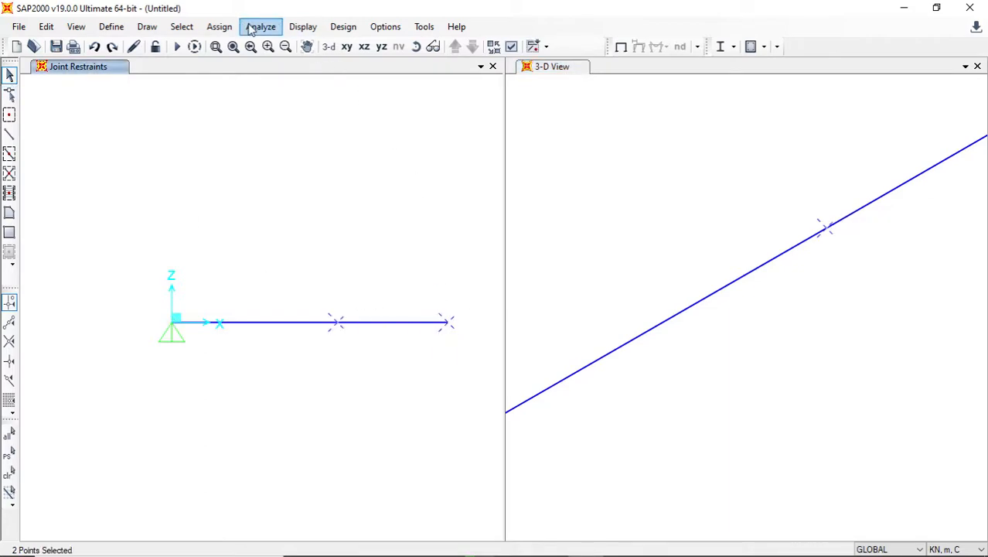
click(219, 26)
mouse_move(261, 48)
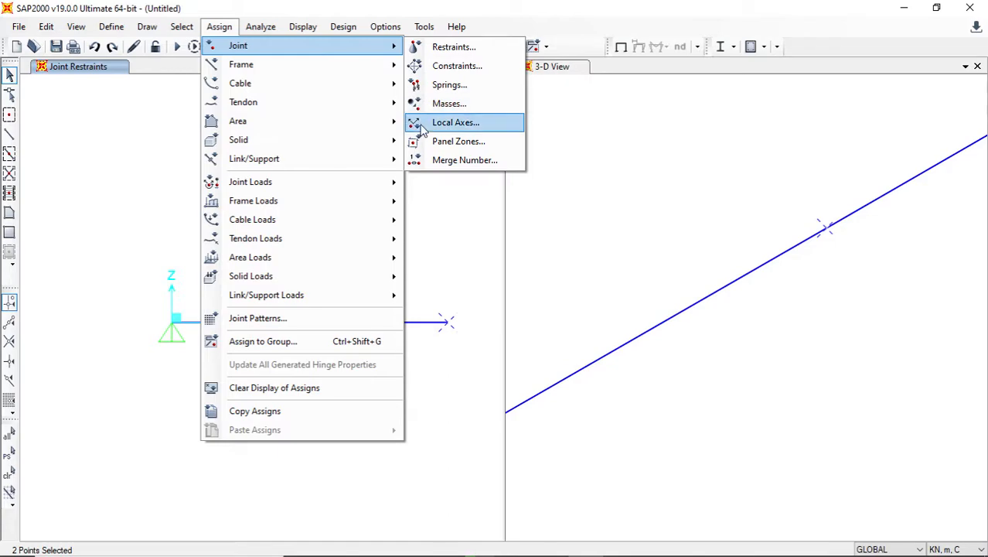
click(453, 47)
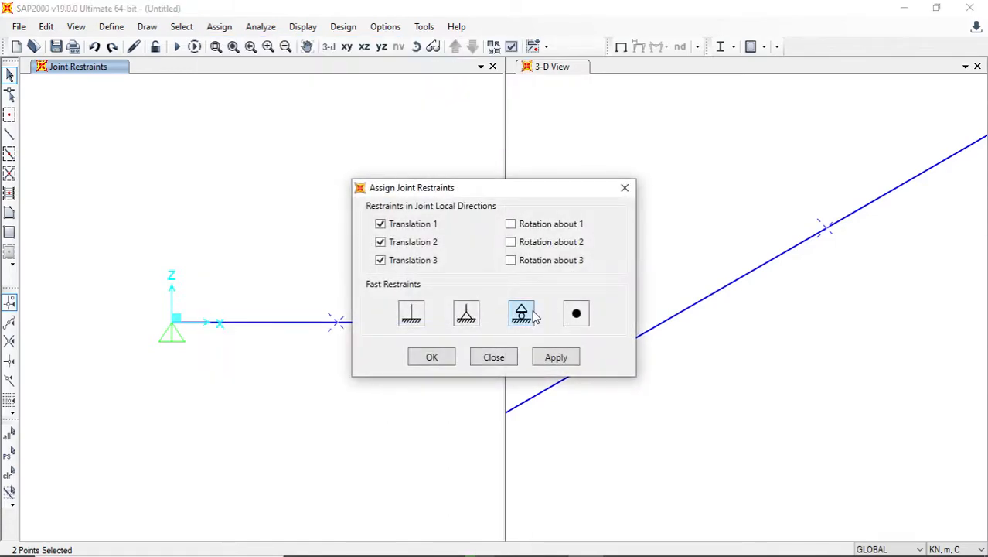
click(521, 313)
click(556, 358)
click(434, 357)
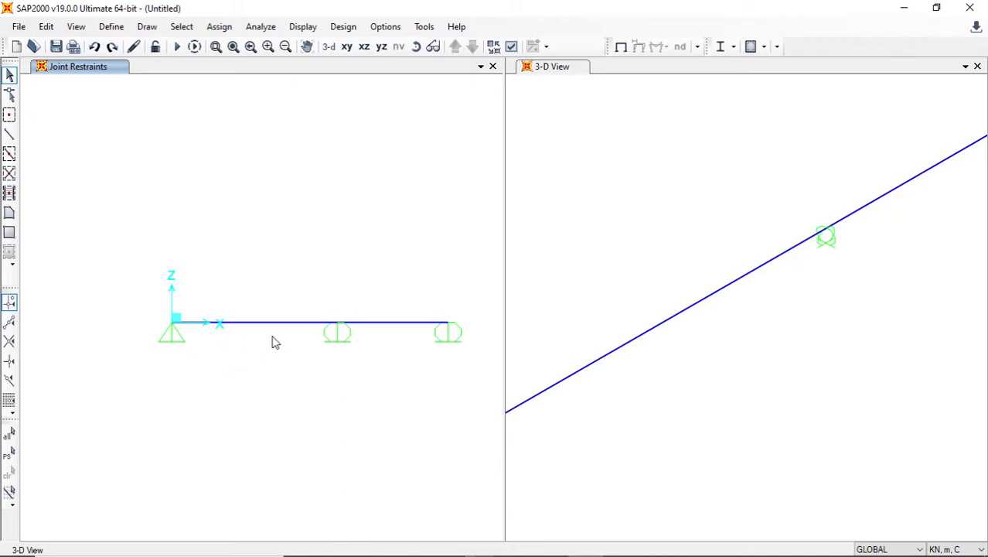
- Select the span from X=0 to X=6, check load P on the Paint 3D diagram, and return to SAP2000
drag(283, 337, 249, 294)
key(Escape)
click(283, 331)
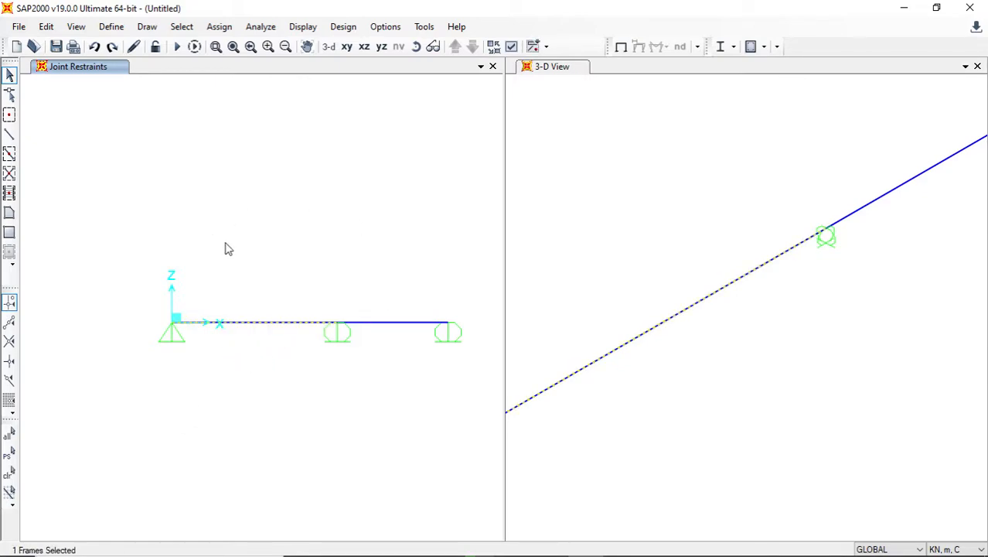
mouse_move(414, 528)
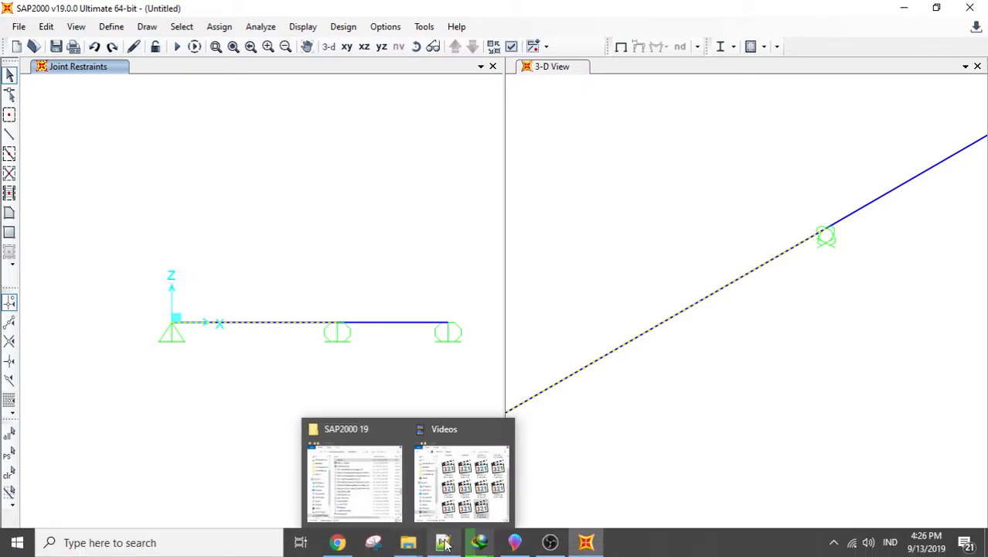
click(513, 542)
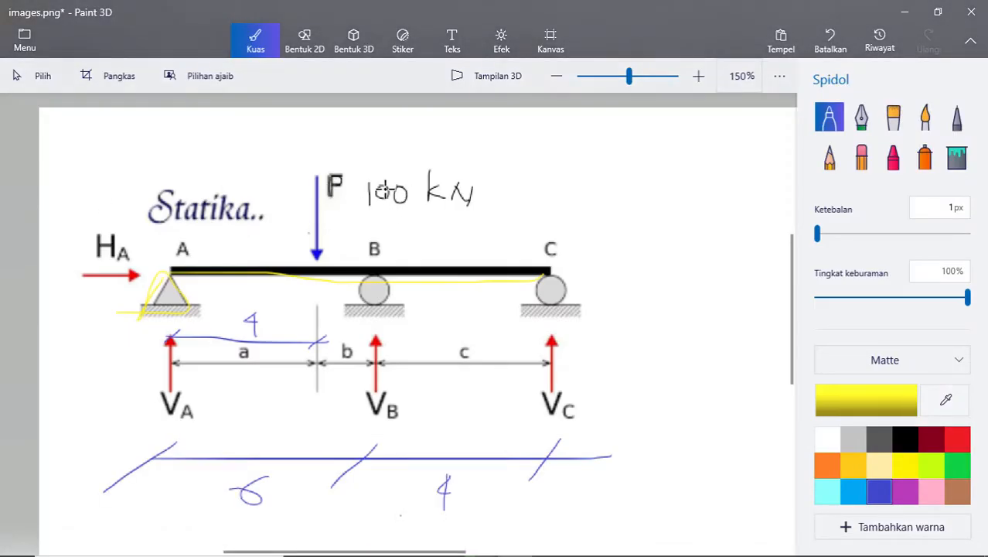
key(alt+Tab)
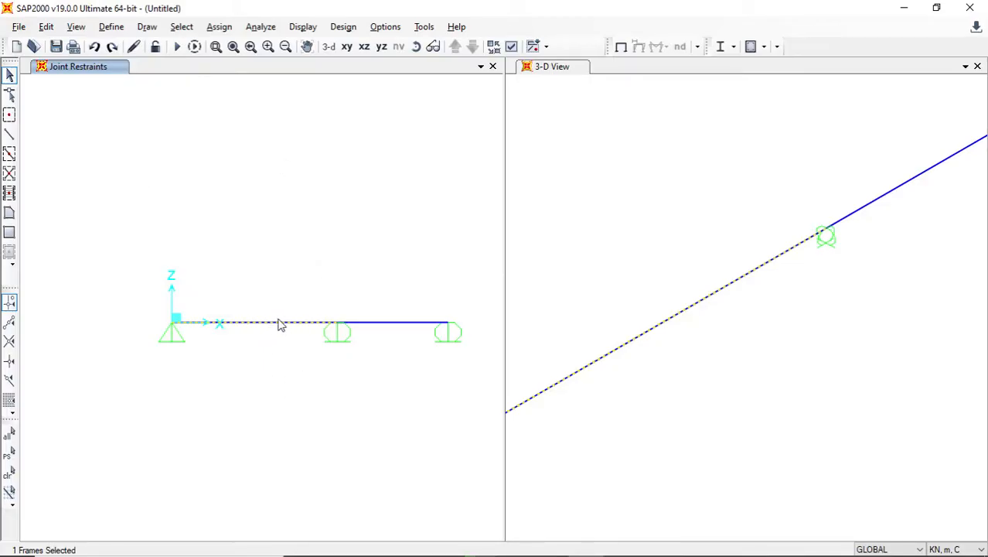
- Open the frame point load assignment for the selected span and position its dialog clear of the beam
click(218, 27)
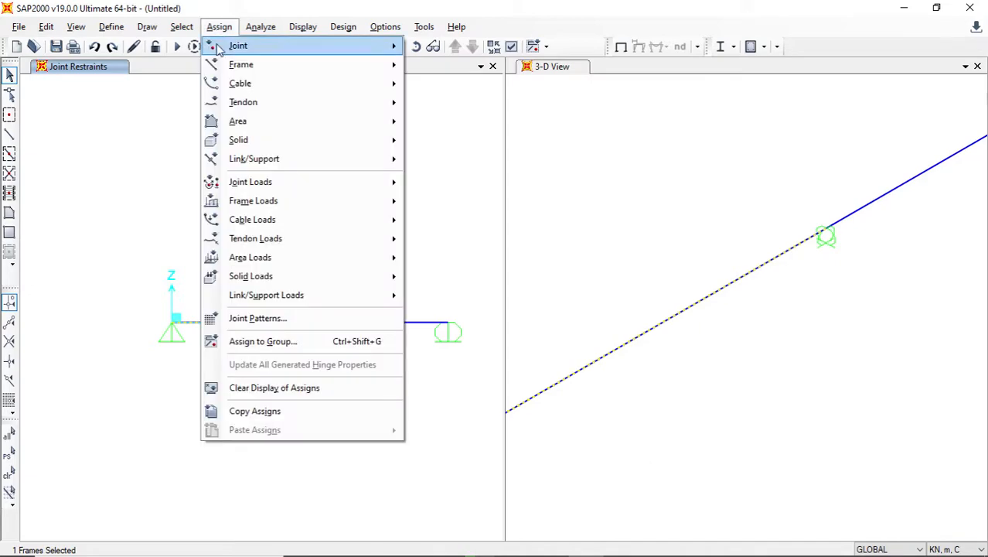
mouse_move(252, 202)
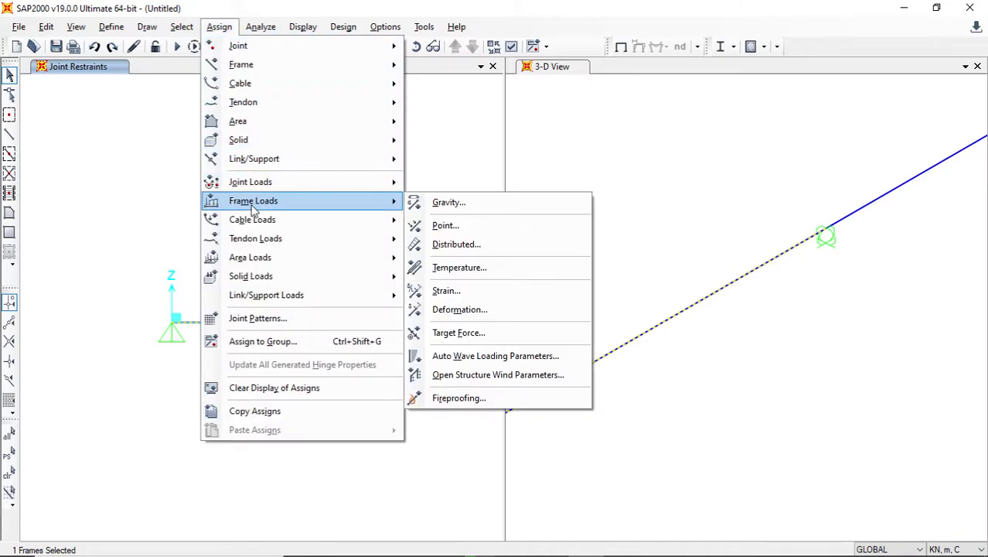
click(445, 225)
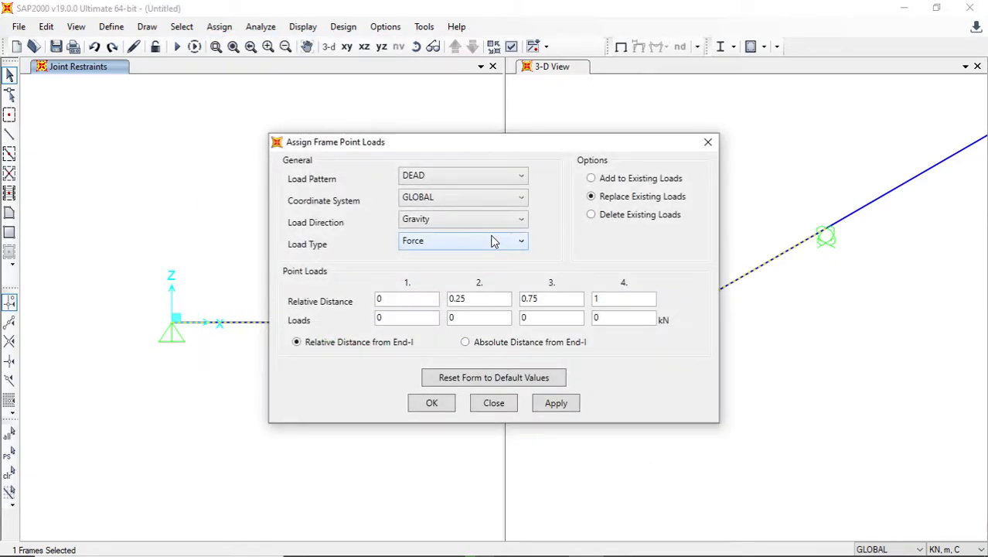
click(438, 198)
click(438, 197)
click(435, 174)
click(434, 174)
drag(417, 143, 752, 124)
- Try the Local coordinate system for the point load and restore GLOBAL
click(753, 177)
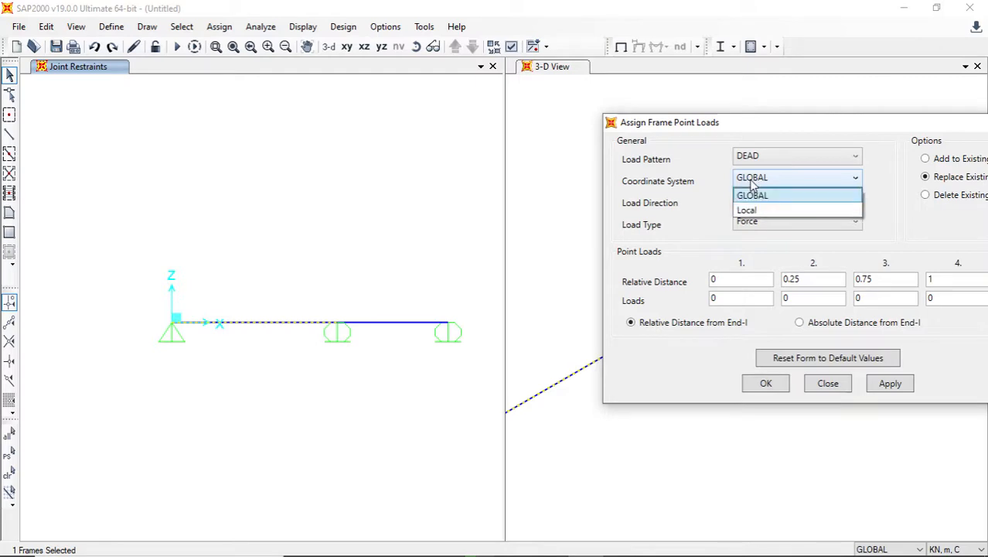
click(754, 210)
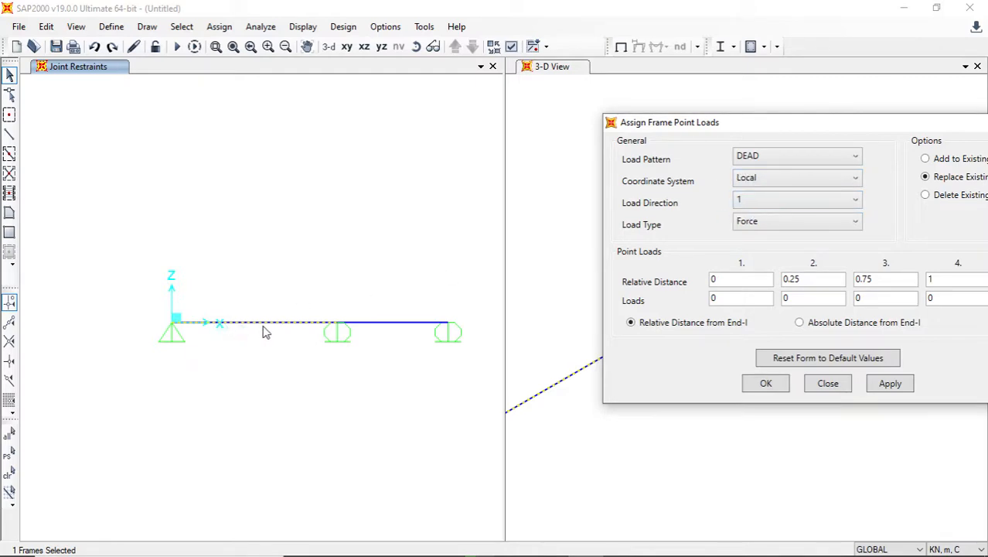
click(783, 182)
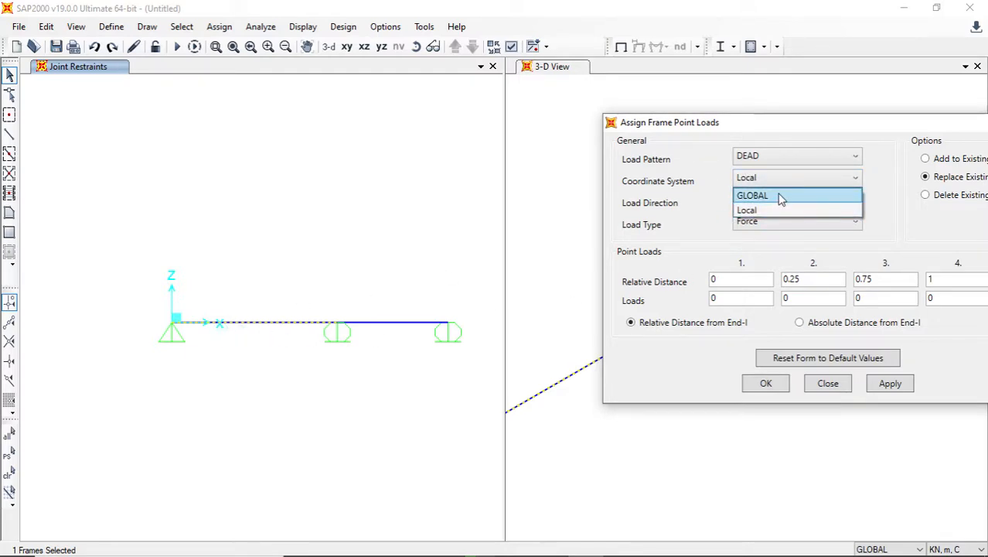
click(779, 195)
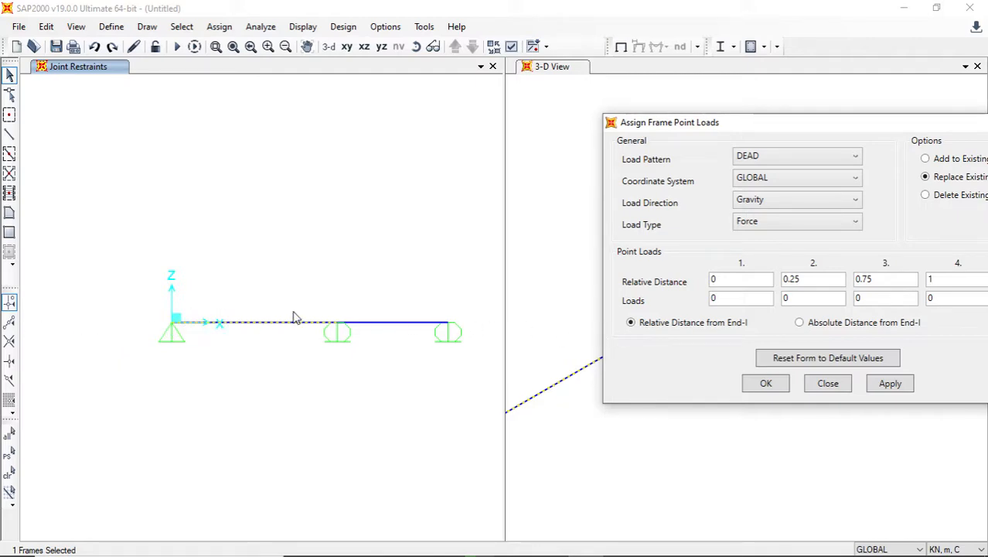
click(749, 224)
click(748, 224)
click(742, 158)
click(739, 175)
click(753, 182)
click(754, 191)
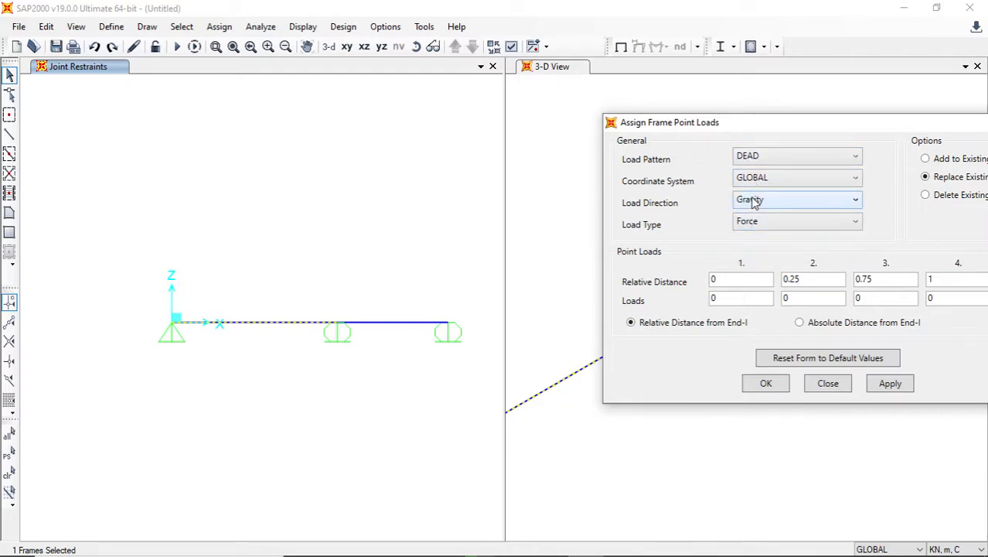
click(753, 199)
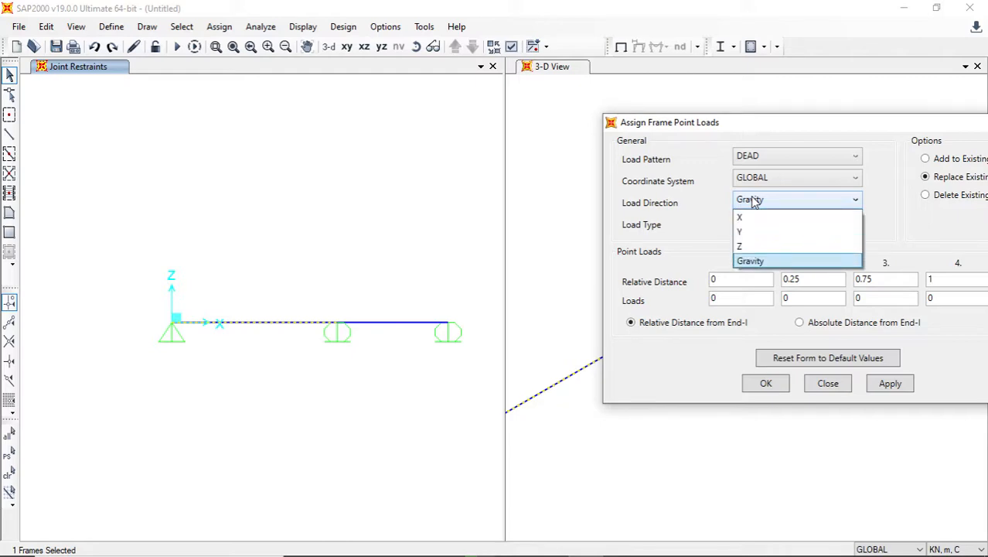
click(754, 200)
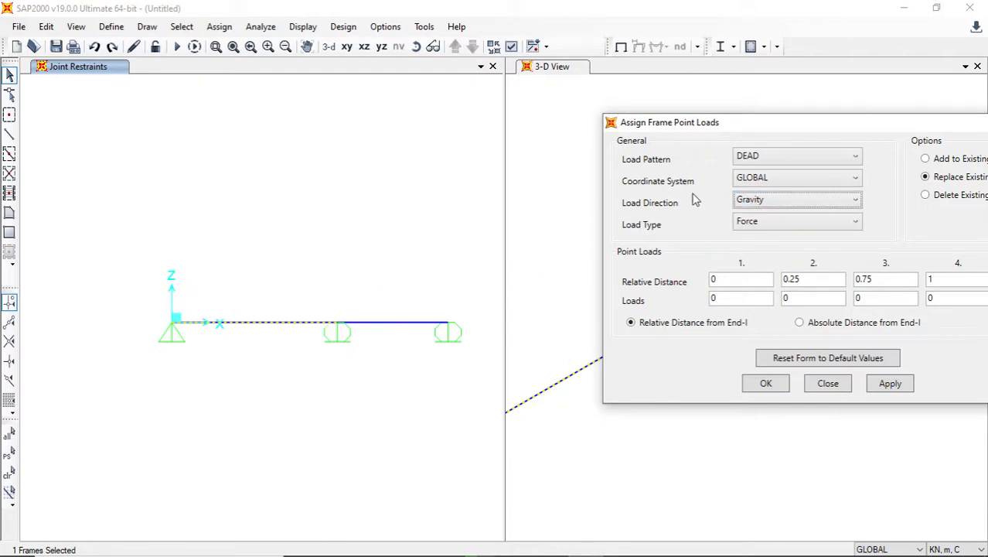
- Try absolute distances from End-I for the point loads and return to relative distances
drag(758, 132, 654, 134)
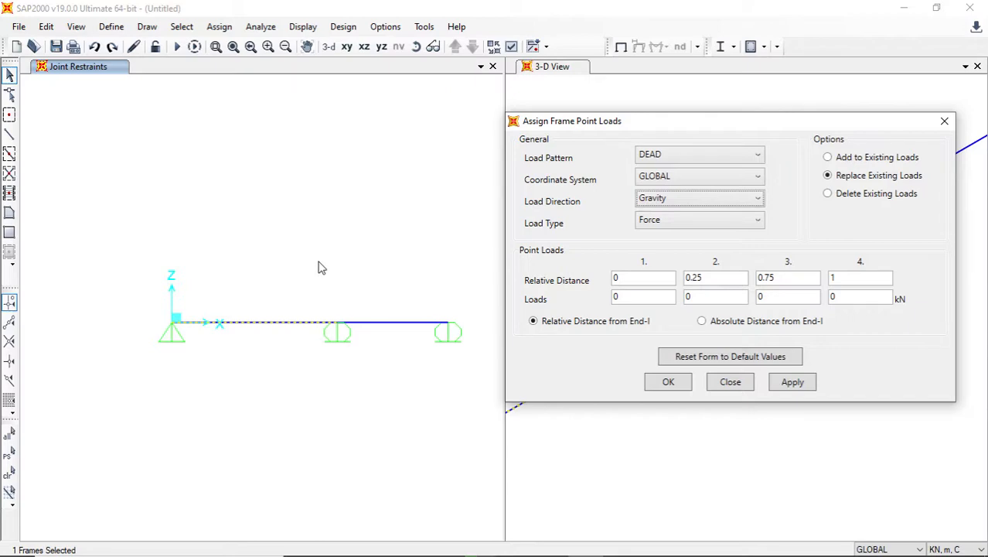
click(701, 321)
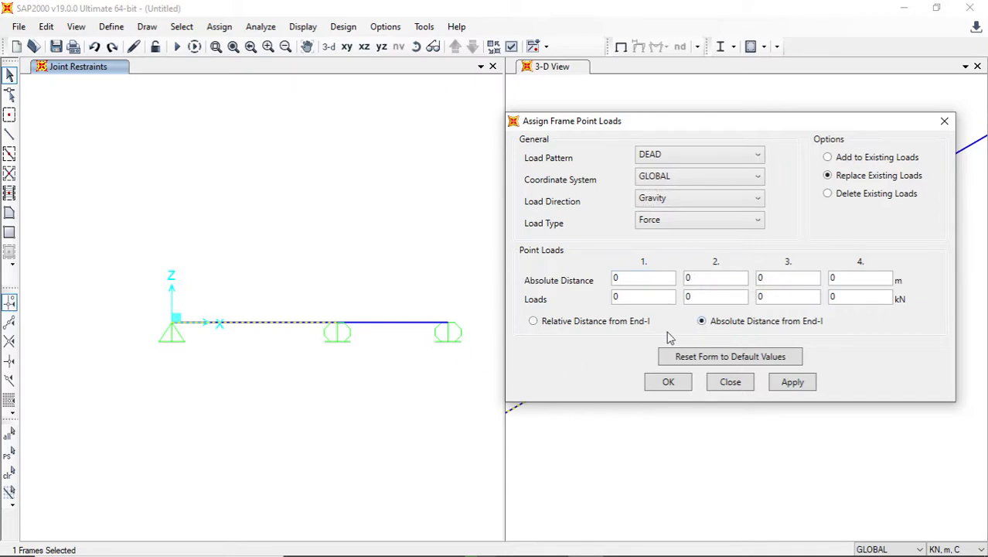
click(534, 321)
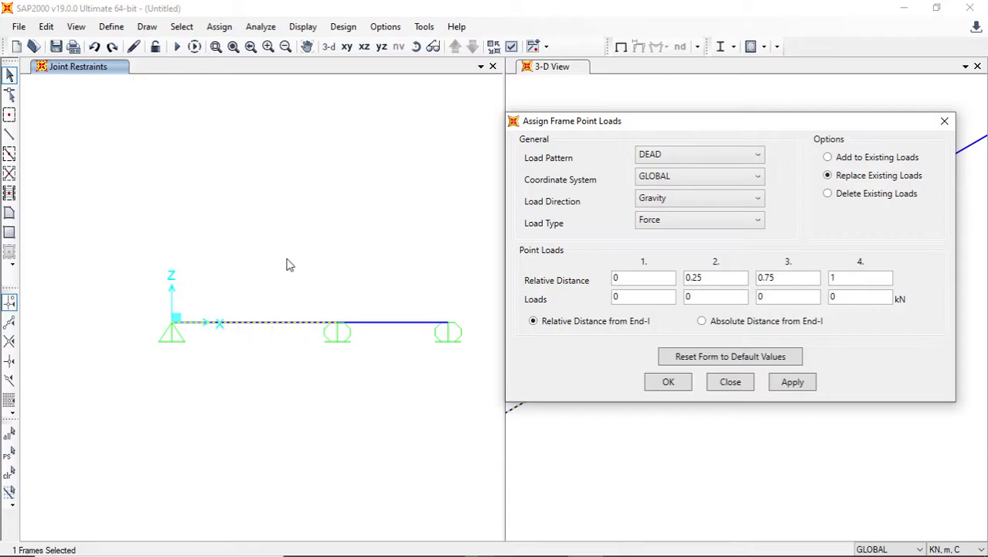
- Try the X and Y load directions for the point load and settle on global Z
click(651, 201)
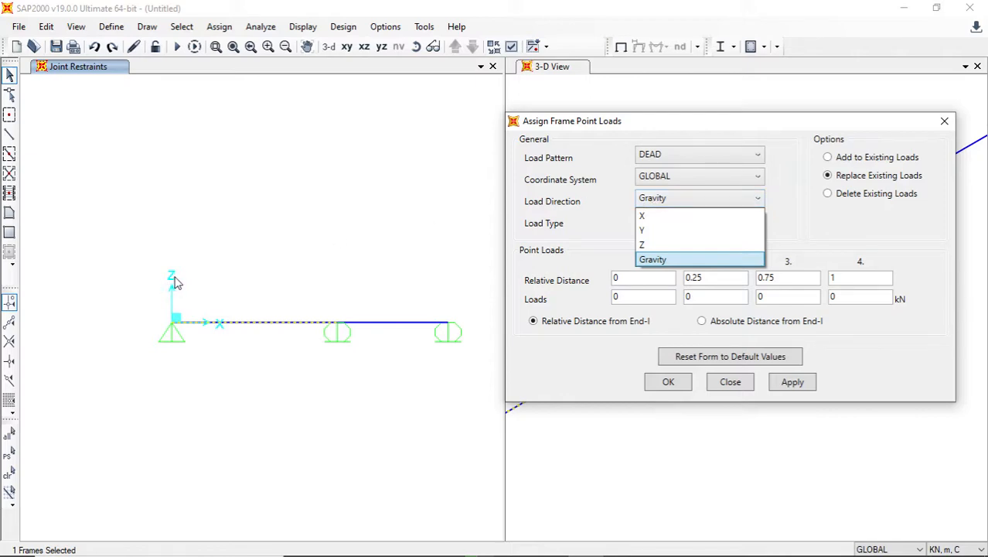
click(674, 246)
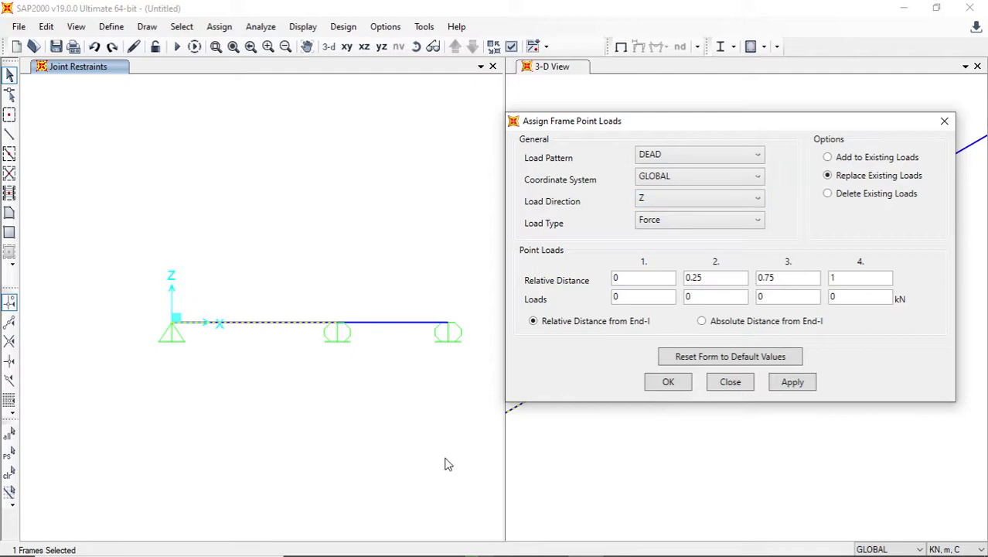
click(662, 202)
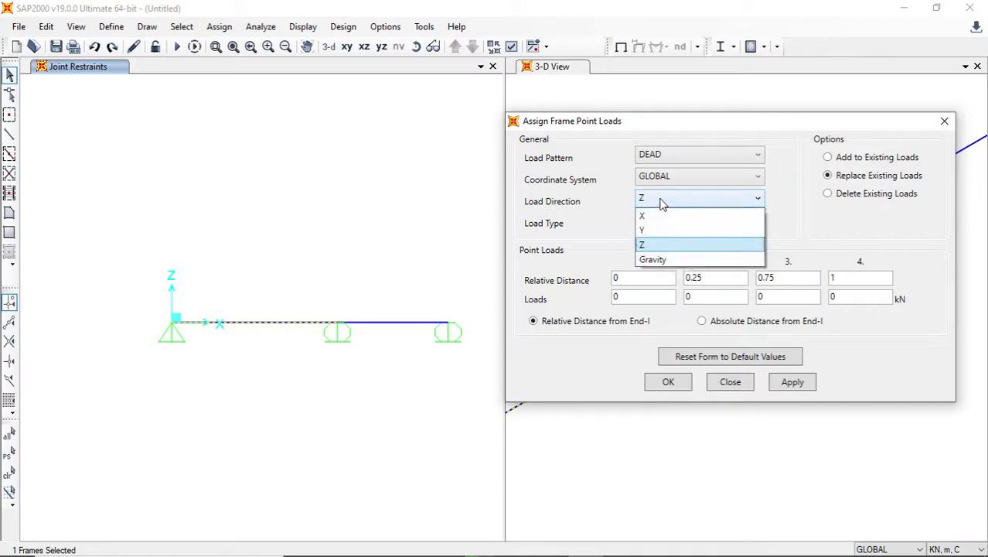
click(653, 217)
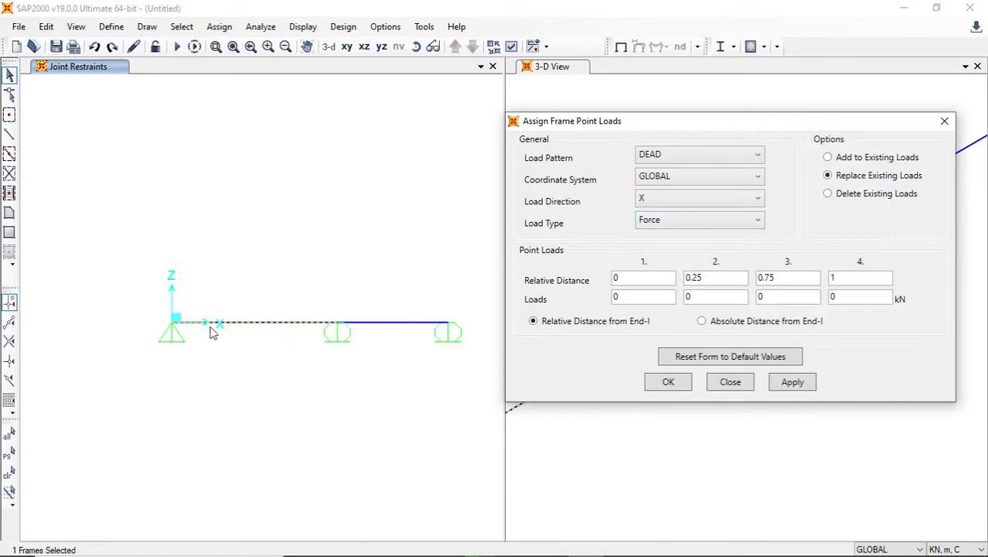
click(669, 201)
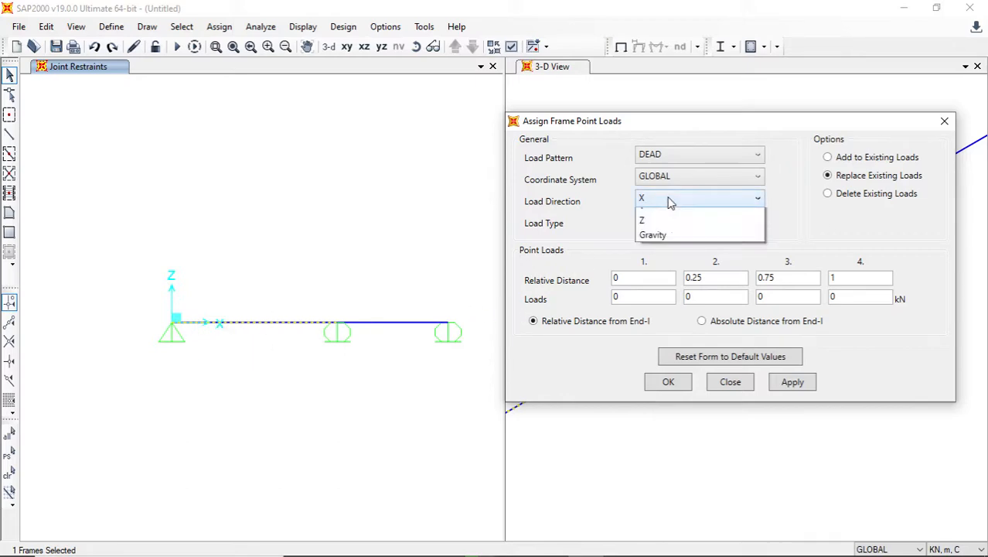
click(655, 229)
click(657, 200)
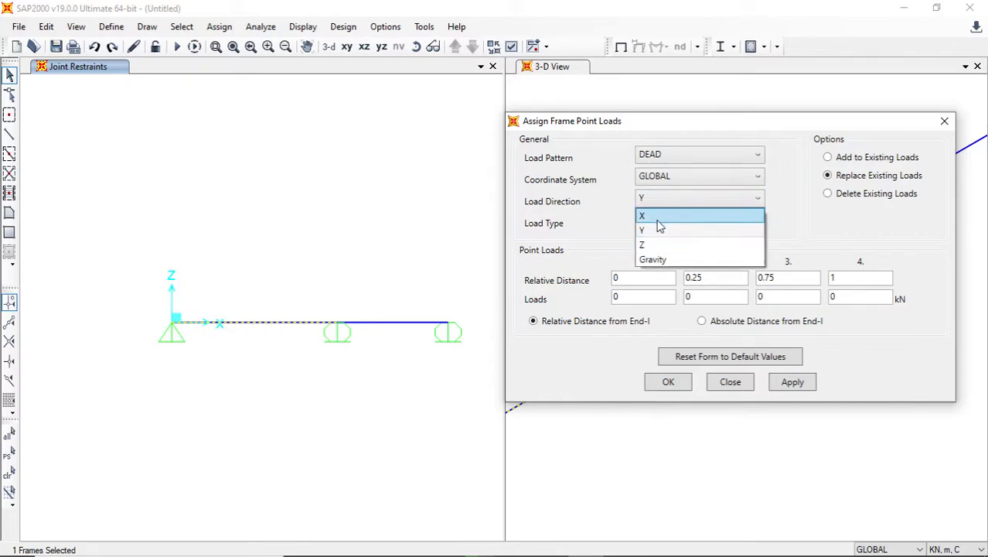
click(654, 242)
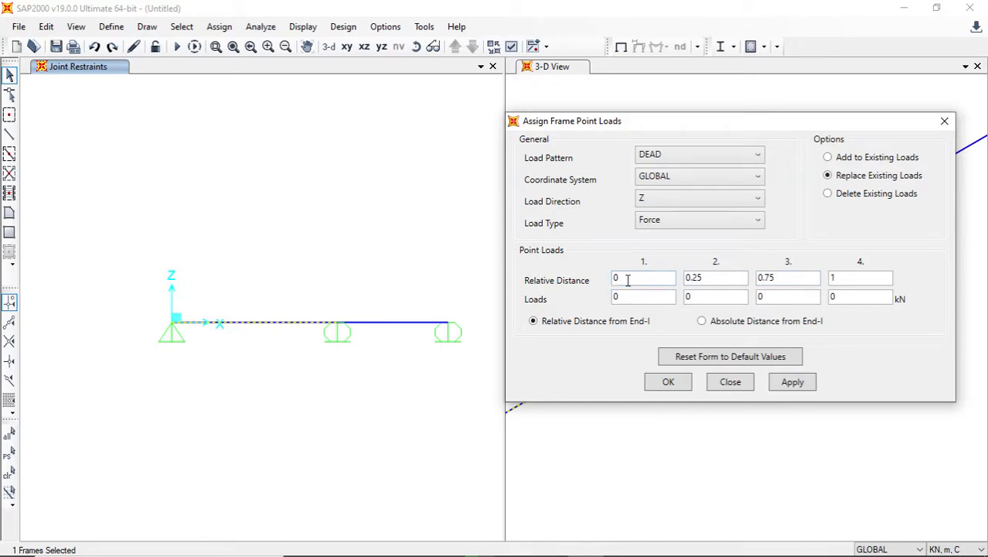
key(Tab)
key(Tab)
click(857, 277)
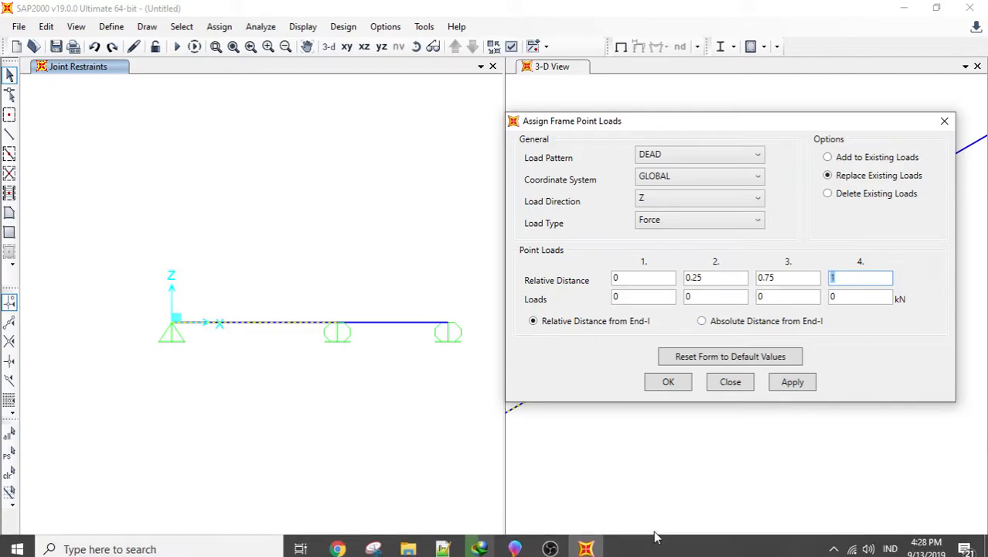
click(549, 542)
click(550, 541)
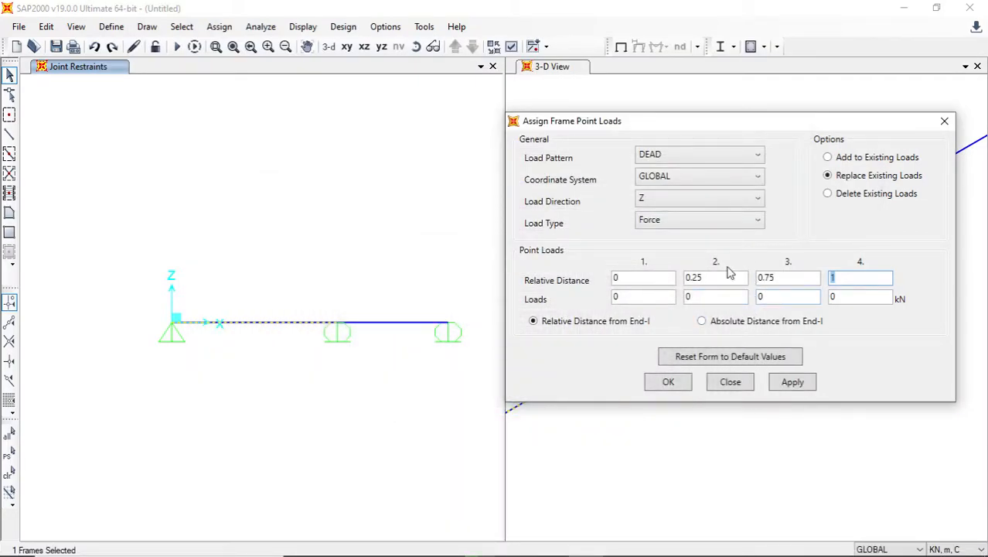
- Switch to absolute distances from End-I and enter a third point load of -100 kN at 4 m
click(702, 322)
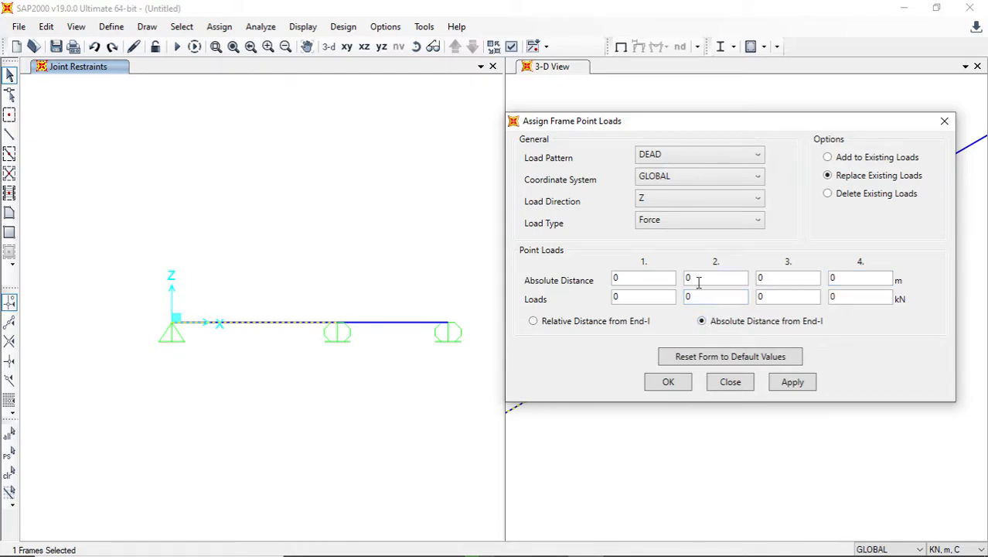
double_click(769, 277)
double_click(796, 295)
text(-100)
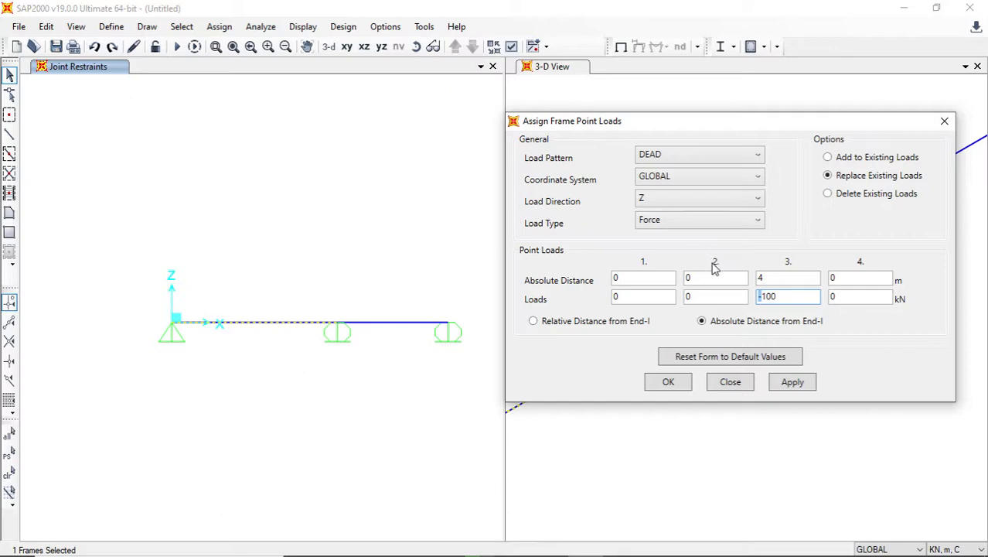
- Try the third point load as a positive 100 kN in the Gravity direction
key(Delete)
click(699, 204)
click(685, 257)
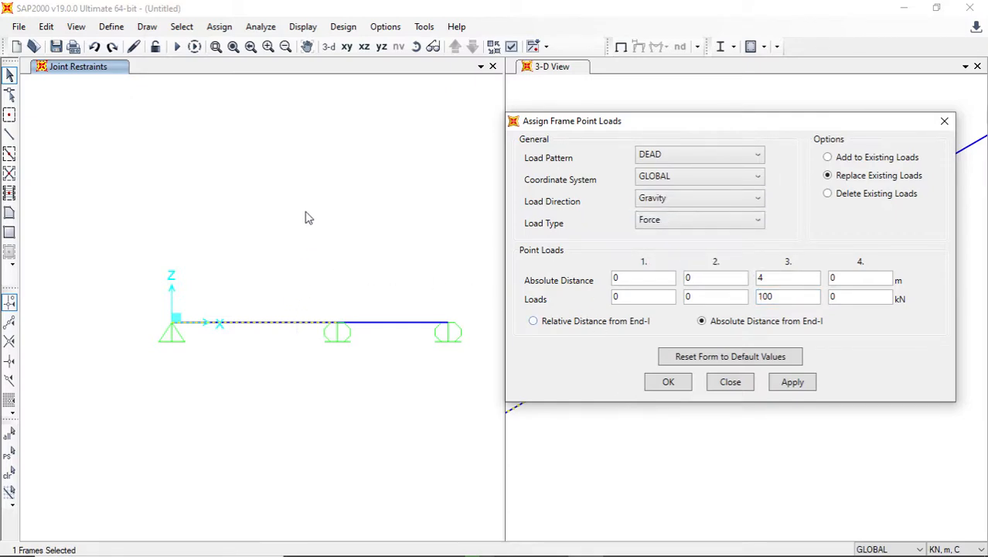
drag(287, 354, 282, 427)
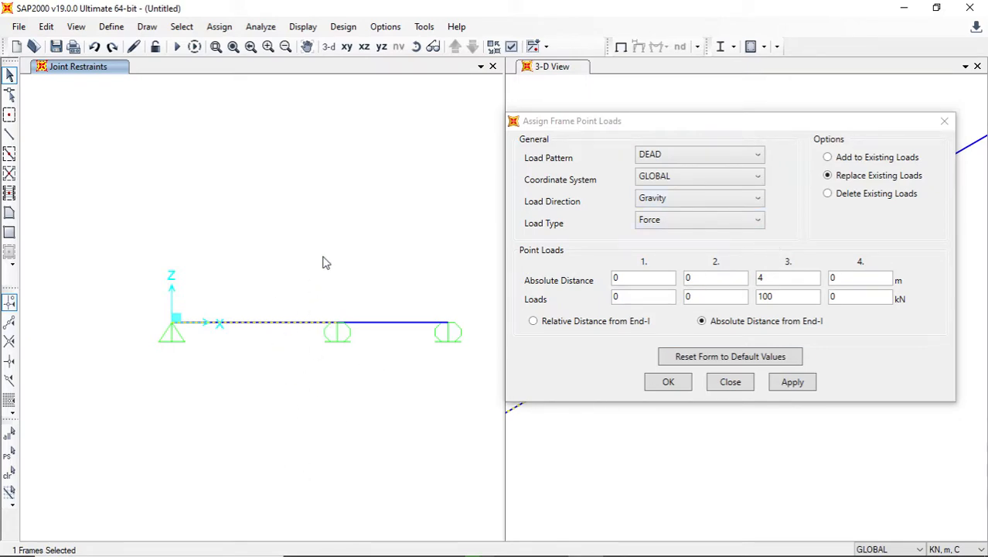
- Set the load direction to Z and the third point load to -100 kN
click(673, 201)
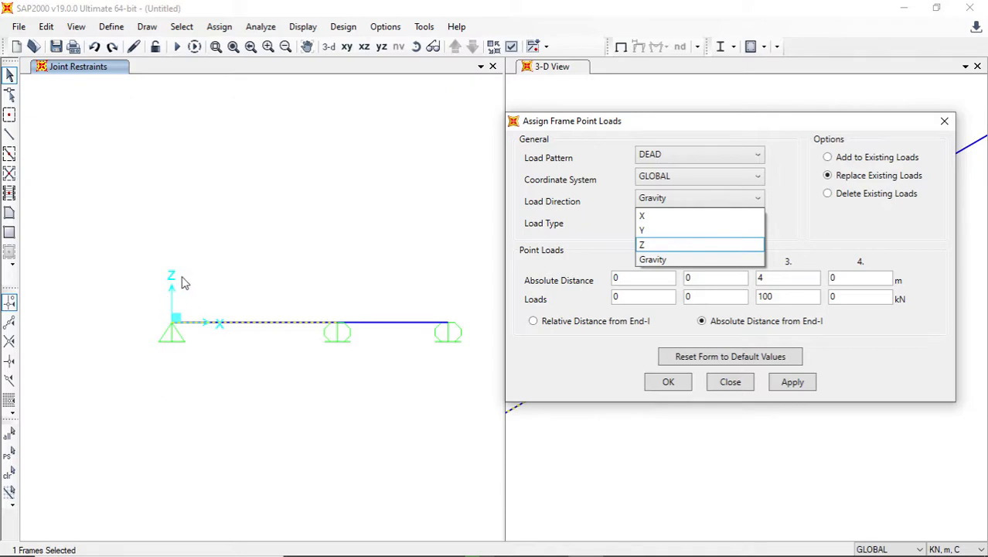
click(658, 245)
click(761, 298)
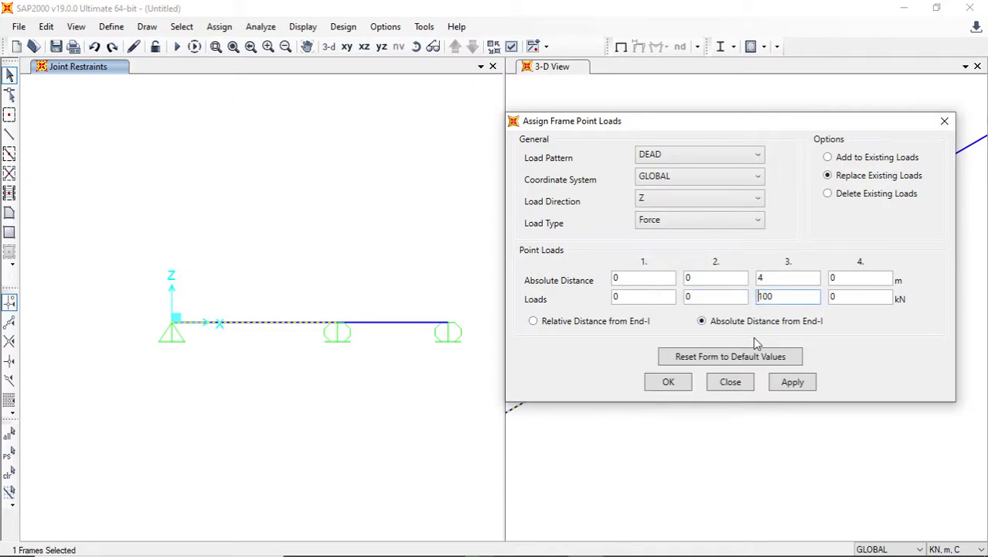
text(-)
click(770, 280)
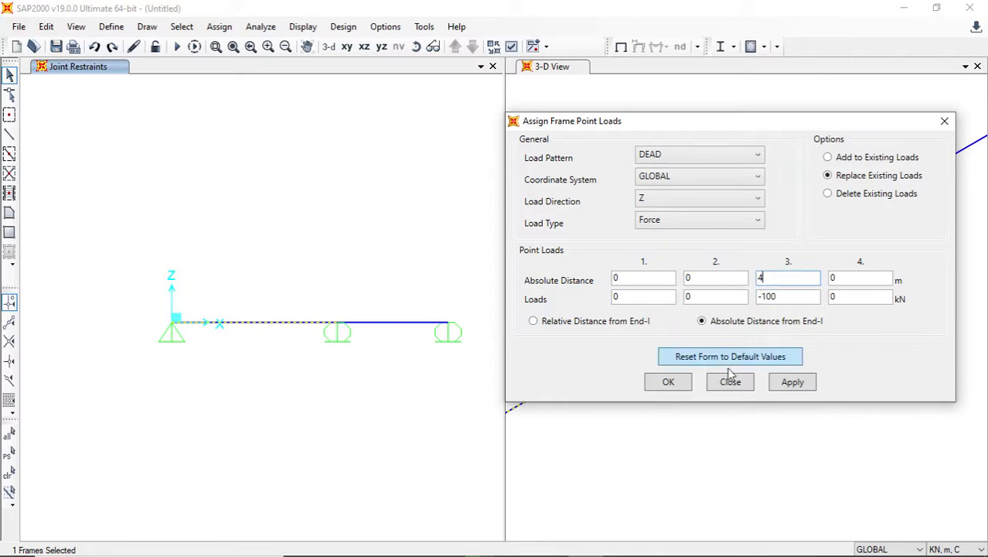
click(790, 278)
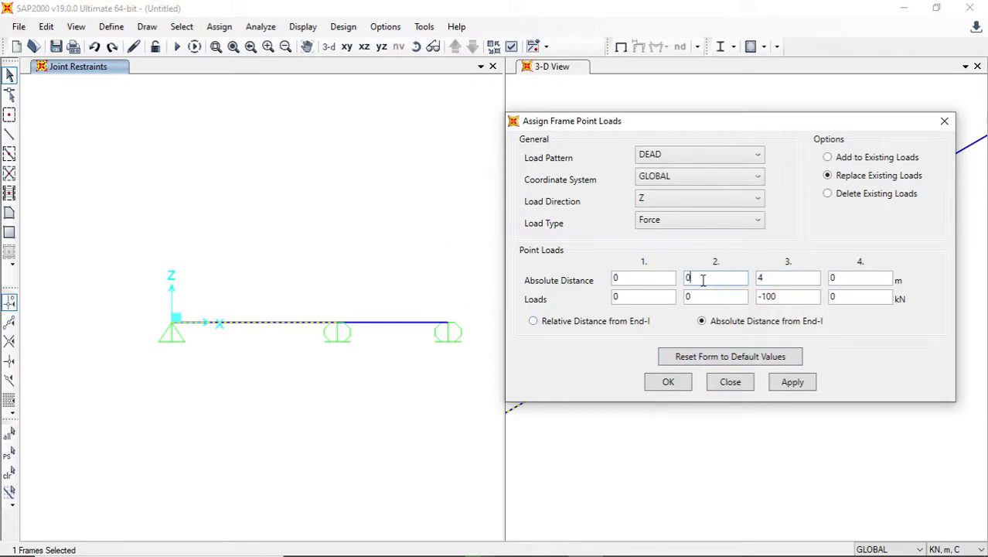
- Reset the third point load's absolute distance and force to 0
click(648, 280)
click(777, 278)
text(0)
click(748, 297)
text(0)
- Enter the first point load as -100 kN at an absolute distance of 4 m and assign it to the span
click(619, 277)
text(444)
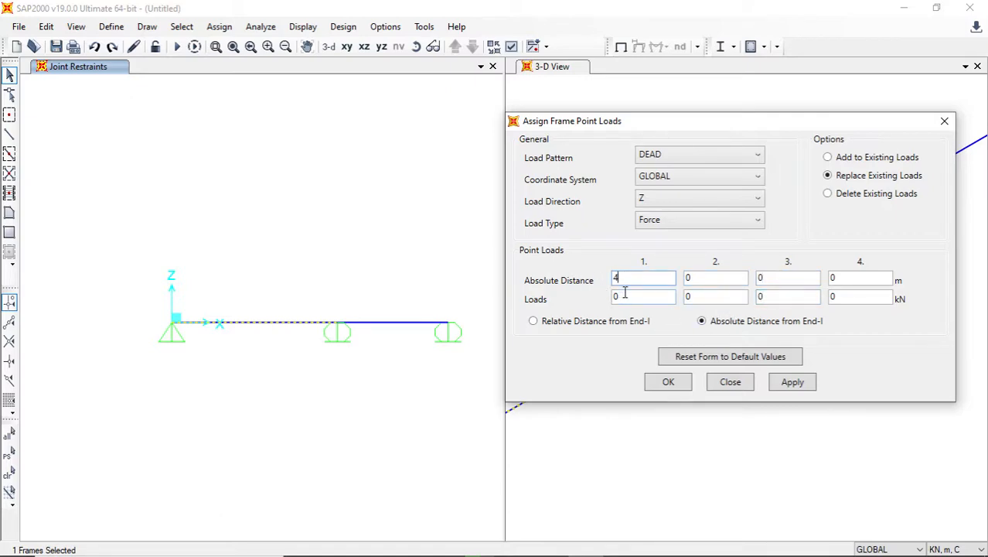
click(624, 295)
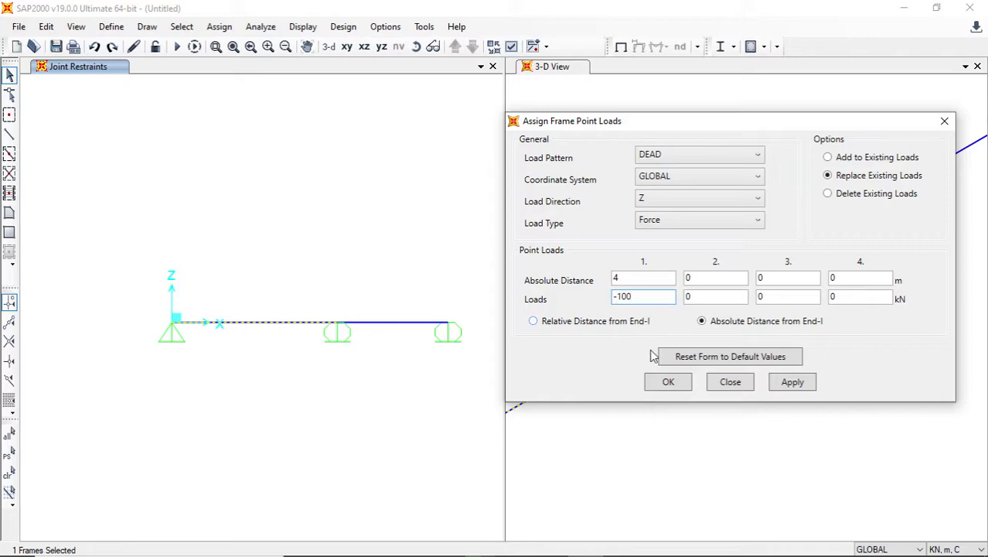
click(784, 386)
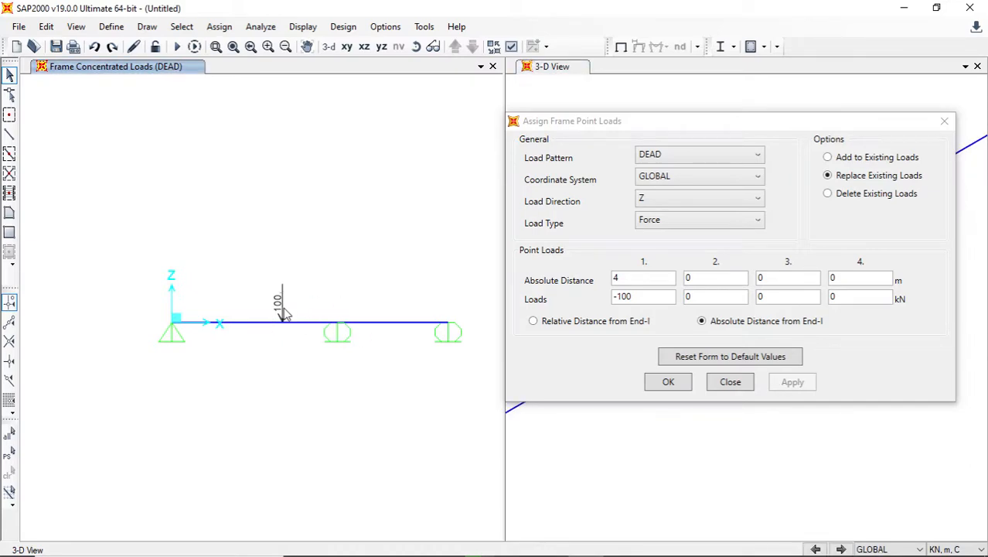
click(669, 382)
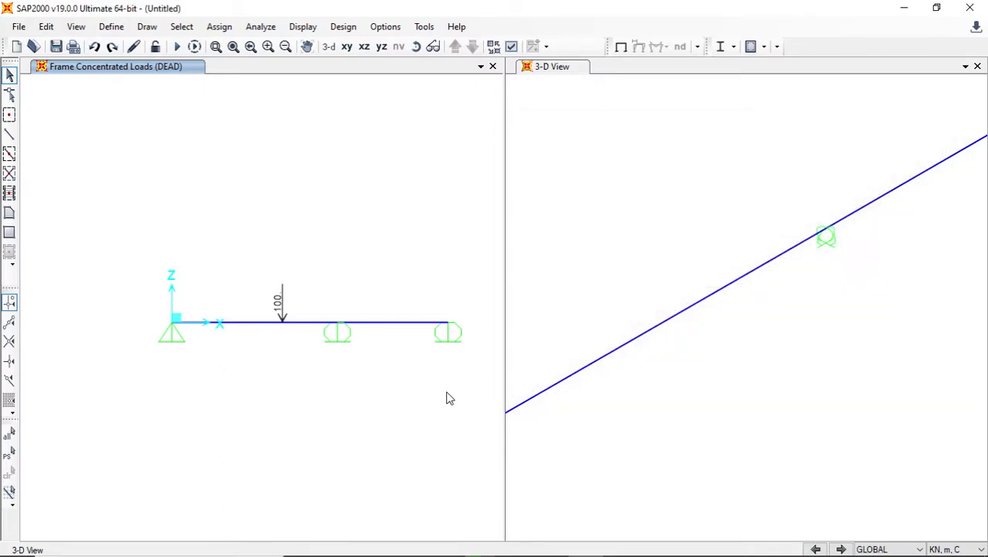
scroll(145, 330, down, 3)
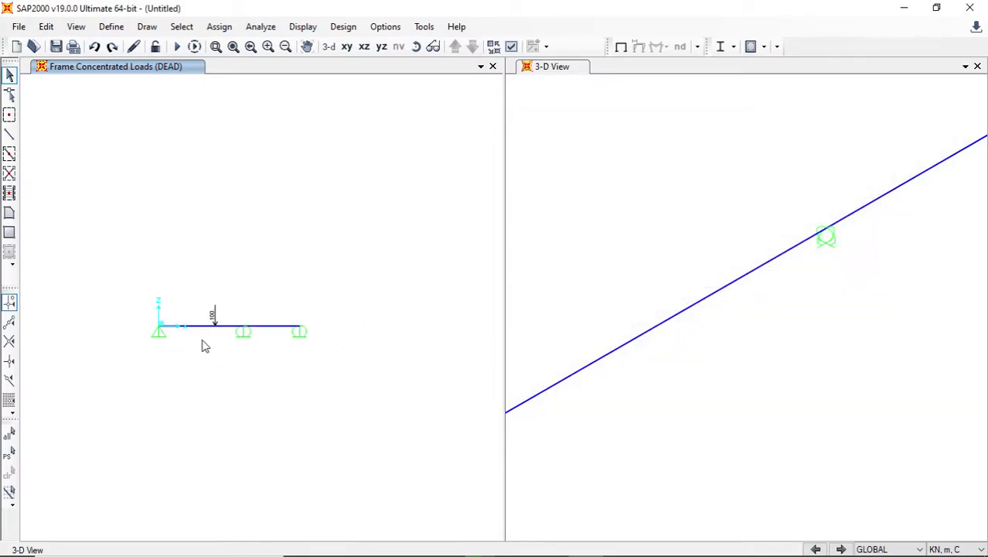
middle_drag(205, 348, 216, 305)
scroll(220, 293, up, 3)
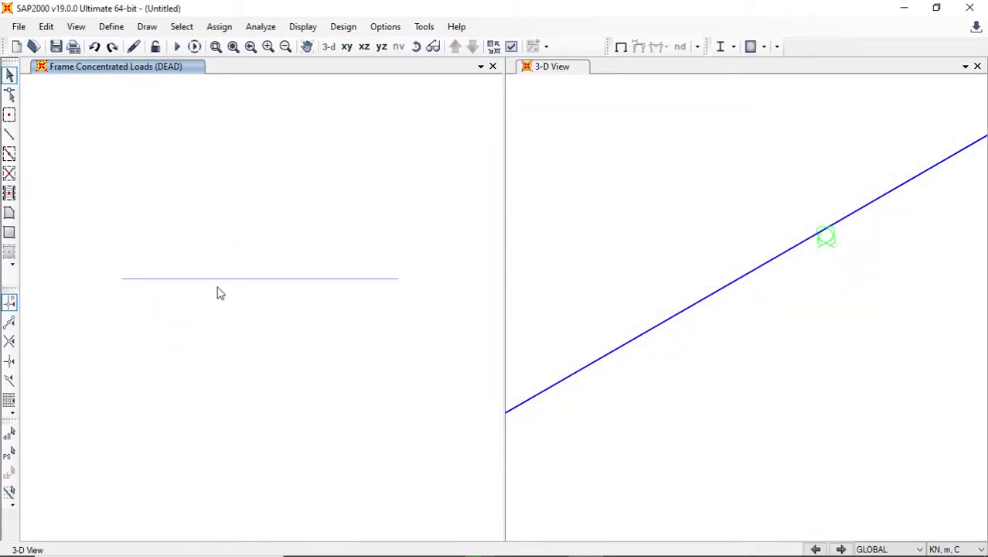
- Check the assigned point load against the annotated beam diagram in Paint 3D and return to SAP2000
scroll(220, 291, up, 3)
scroll(221, 291, down, 3)
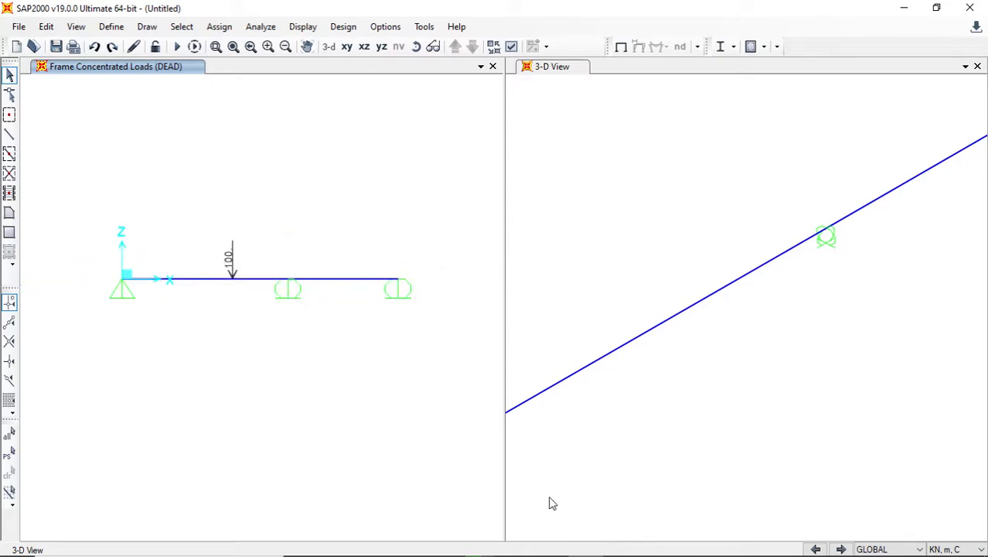
mouse_move(572, 554)
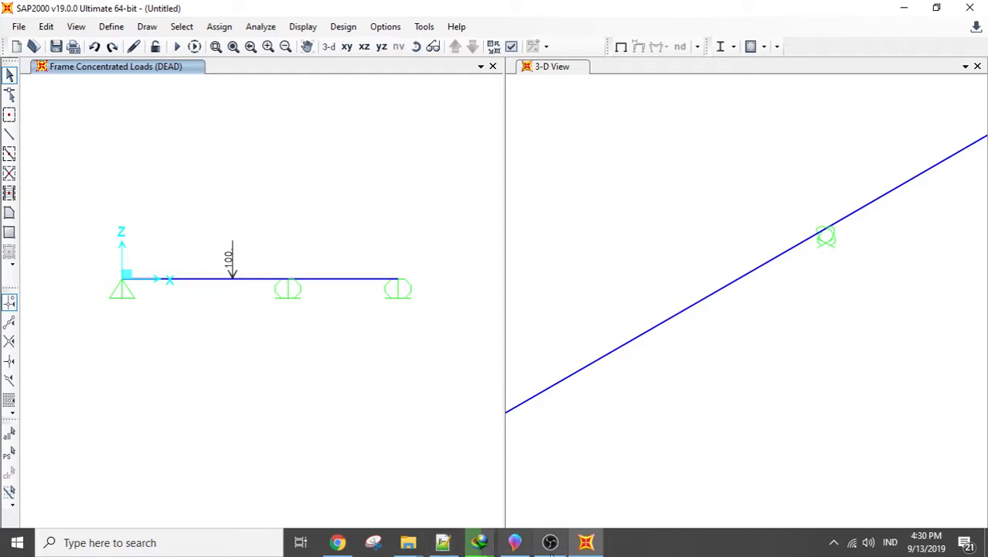
click(515, 542)
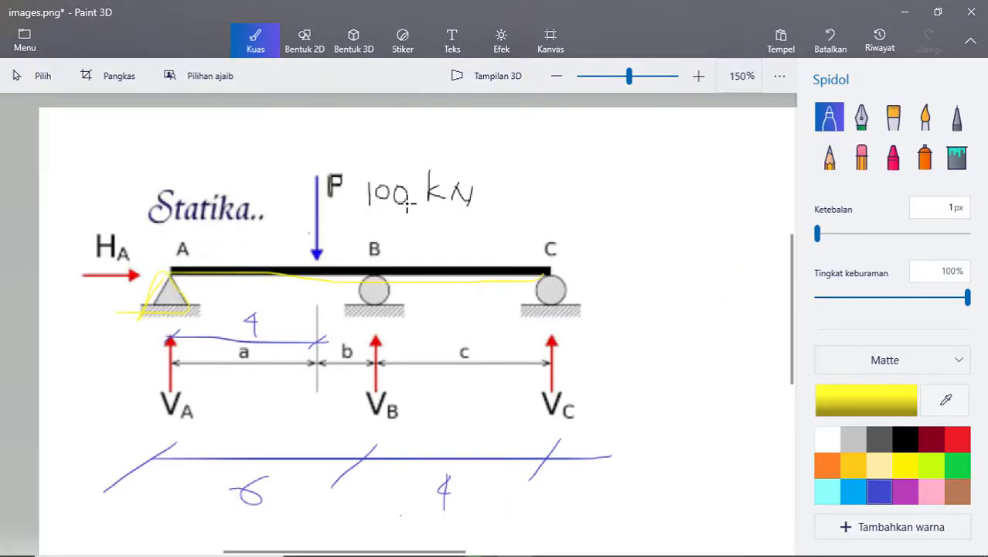
key(alt+Tab)
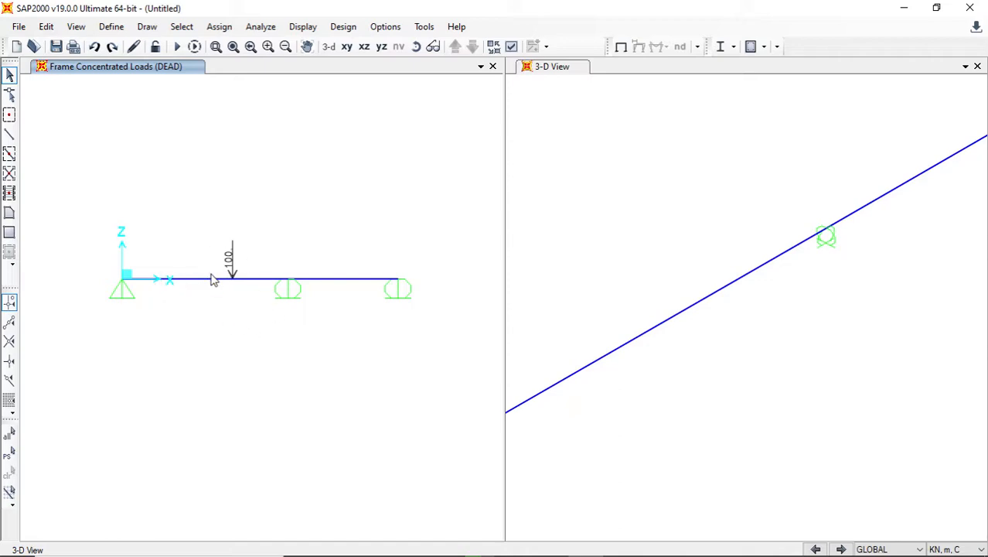
- Prepare the analysis run with the MODAL load case set to Do Not Run
click(263, 27)
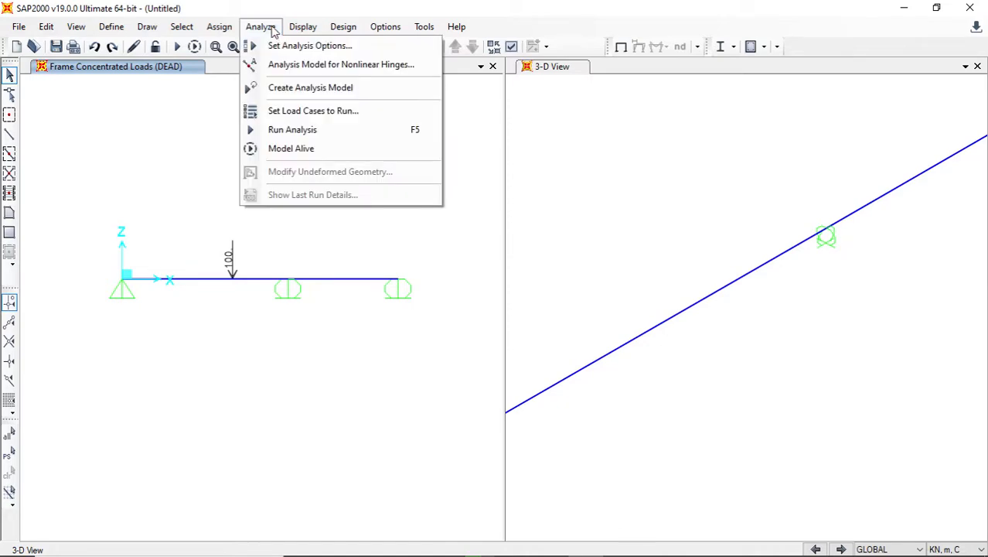
click(280, 136)
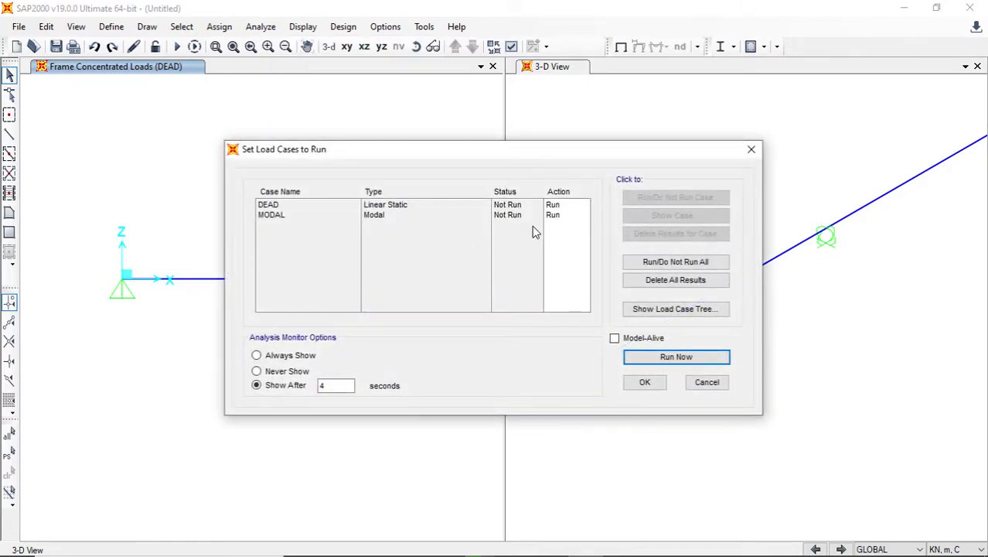
drag(280, 153, 483, 119)
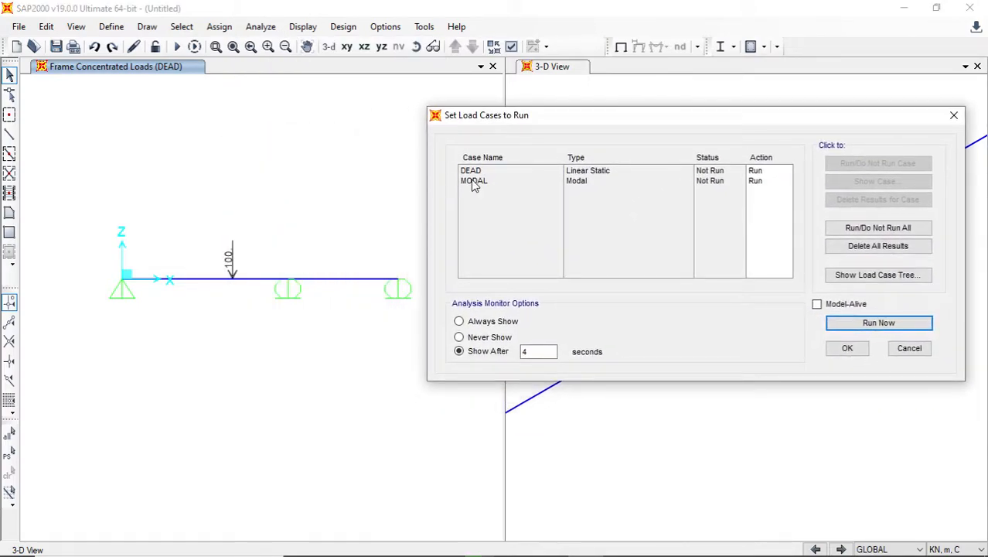
click(474, 183)
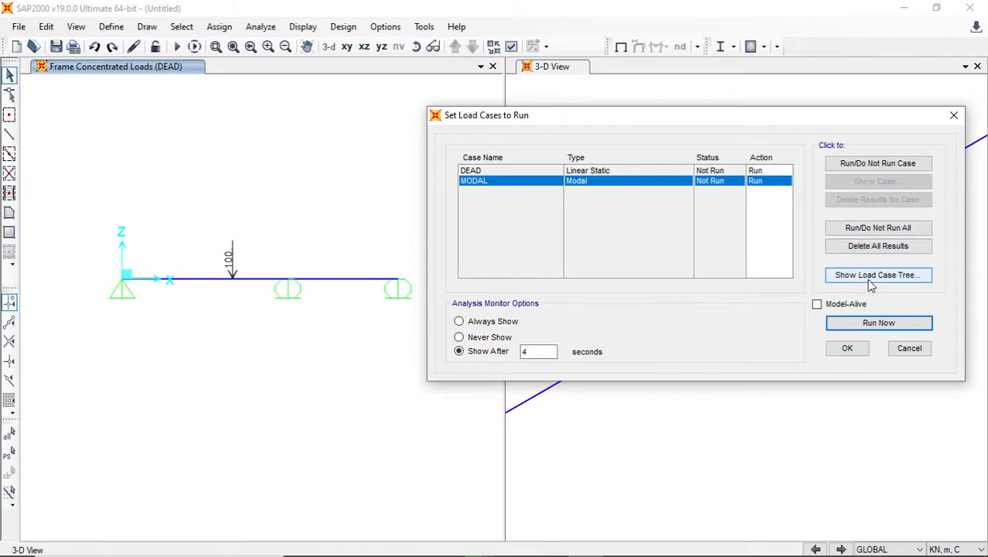
click(843, 171)
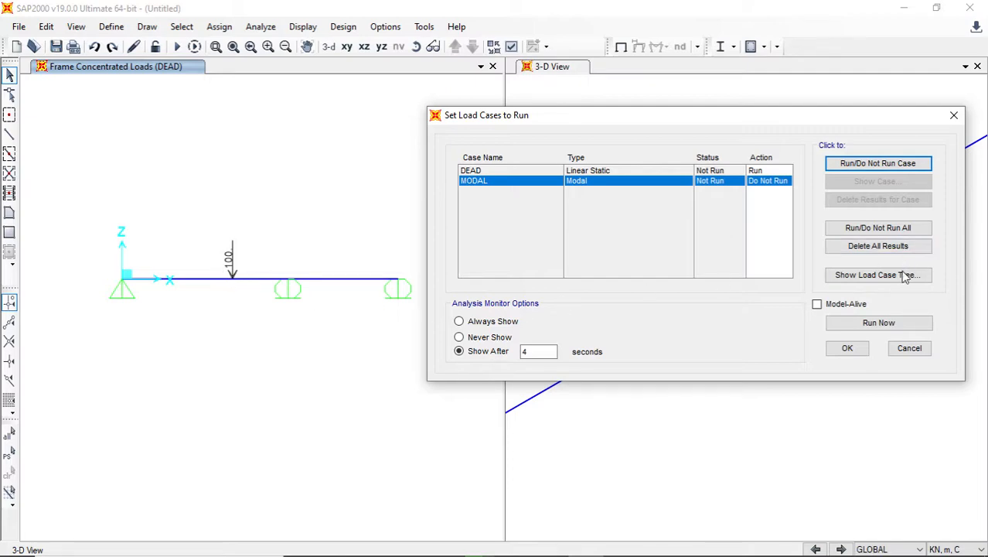
- Run the analysis for the DEAD case, saving the model as LATIHAN1.sdb over the existing file
click(882, 323)
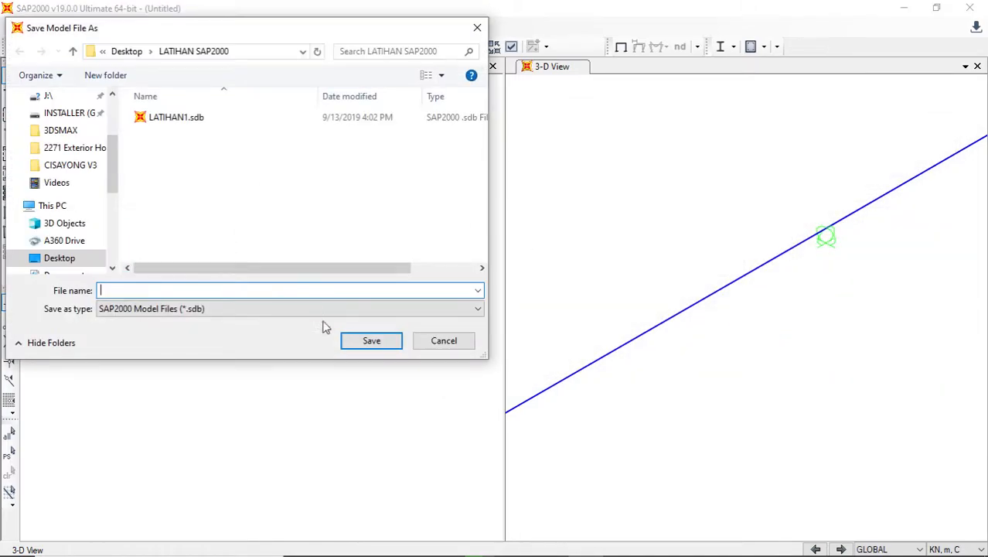
click(178, 117)
click(372, 340)
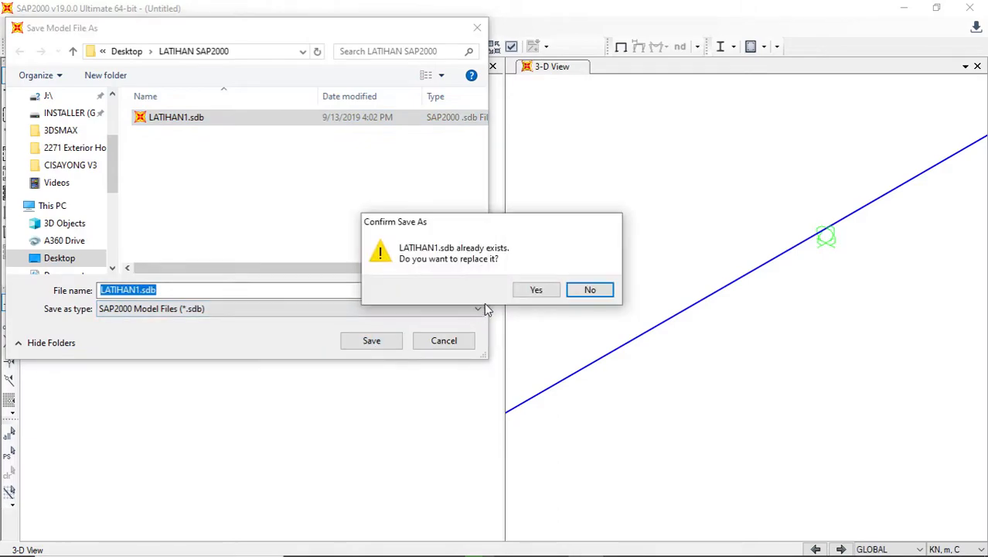
click(536, 291)
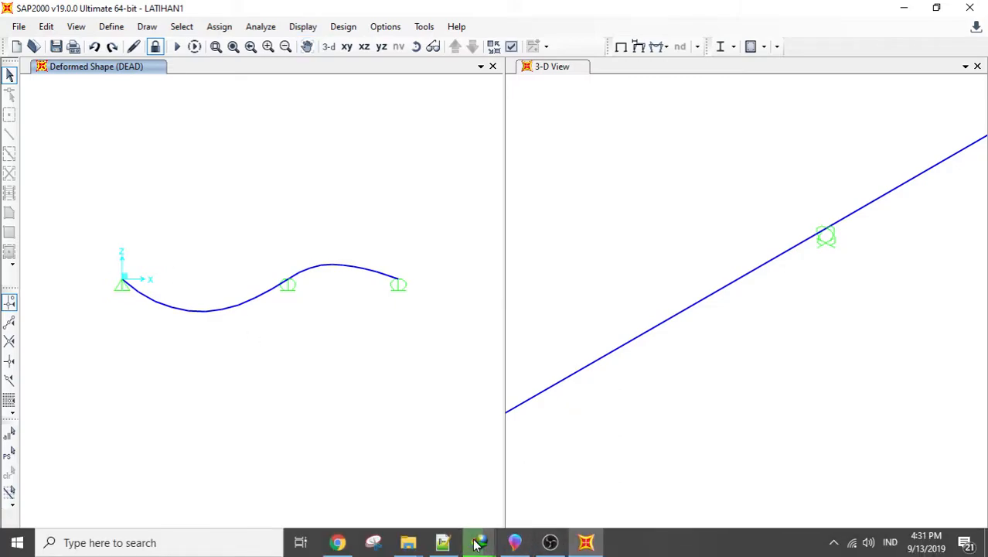
- Switch to Paint 3D and write a yellow "= ?" beside the V_A reaction label
click(515, 542)
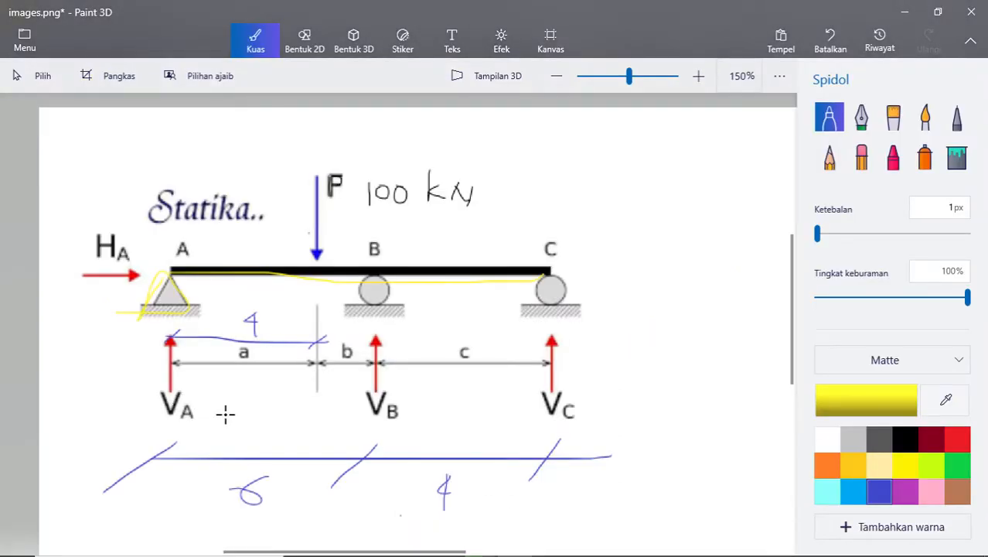
mouse_move(201, 399)
mouse_down()
mouse_move(230, 400)
mouse_move(250, 421)
mouse_up()
click(252, 427)
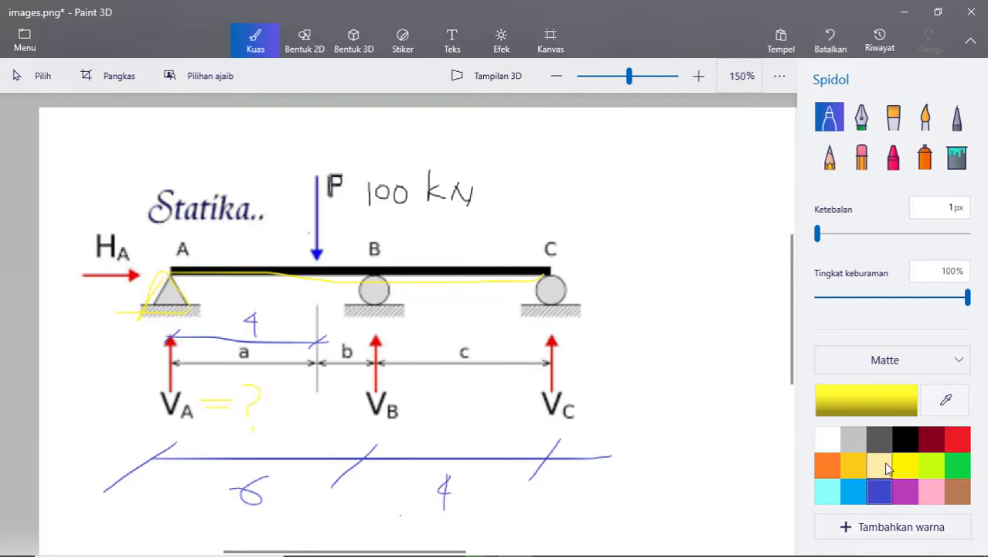
- Write a dark red "= ?" beside the V_B and V_C reaction labels and set the marker thickness to 3 px
click(931, 439)
drag(417, 401, 432, 400)
drag(417, 408, 440, 416)
click(445, 426)
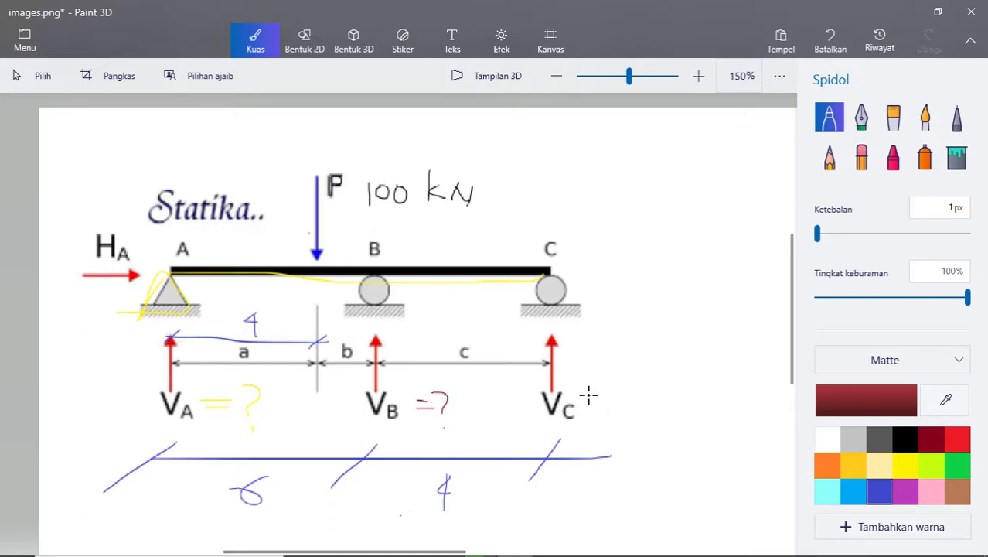
drag(590, 393, 598, 411)
drag(579, 412, 586, 412)
drag(817, 233, 820, 233)
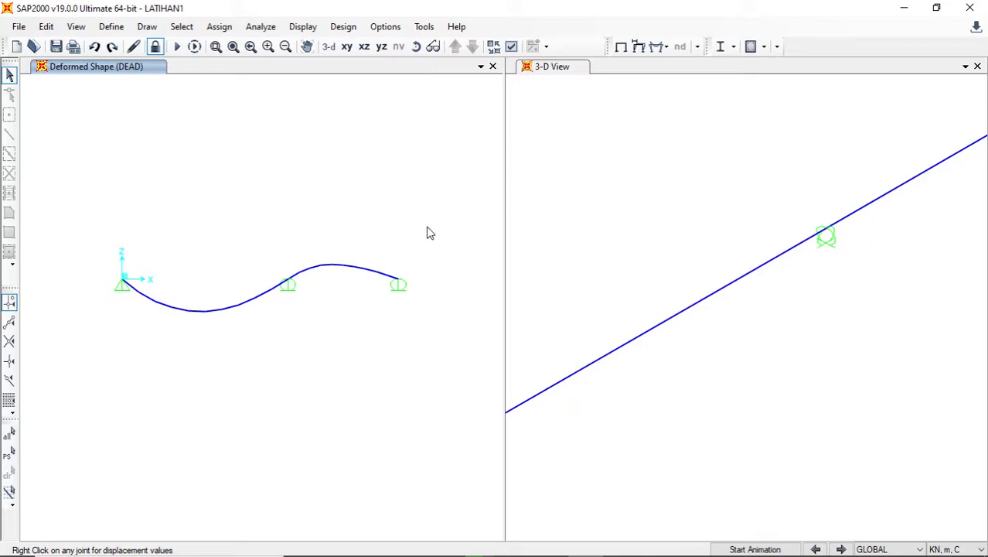
click(666, 47)
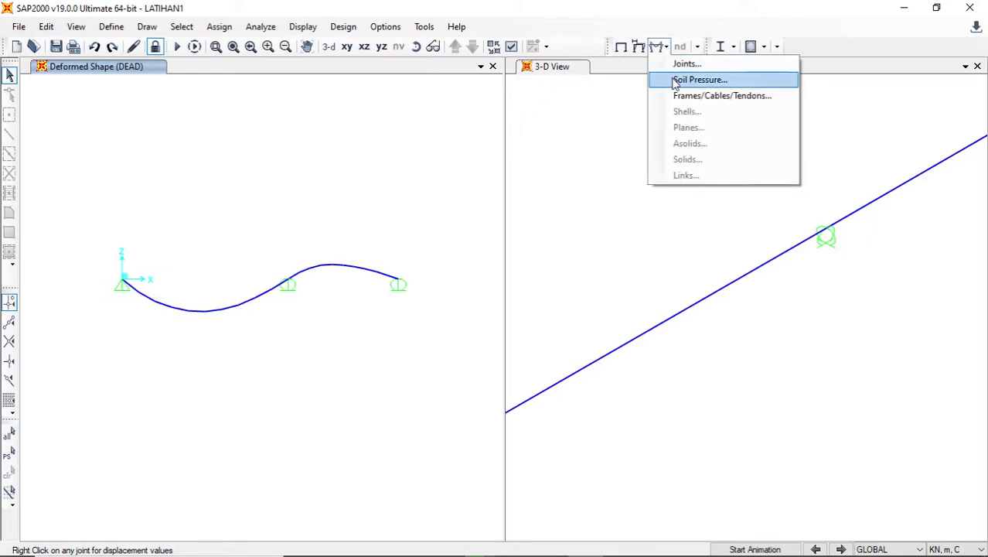
click(304, 28)
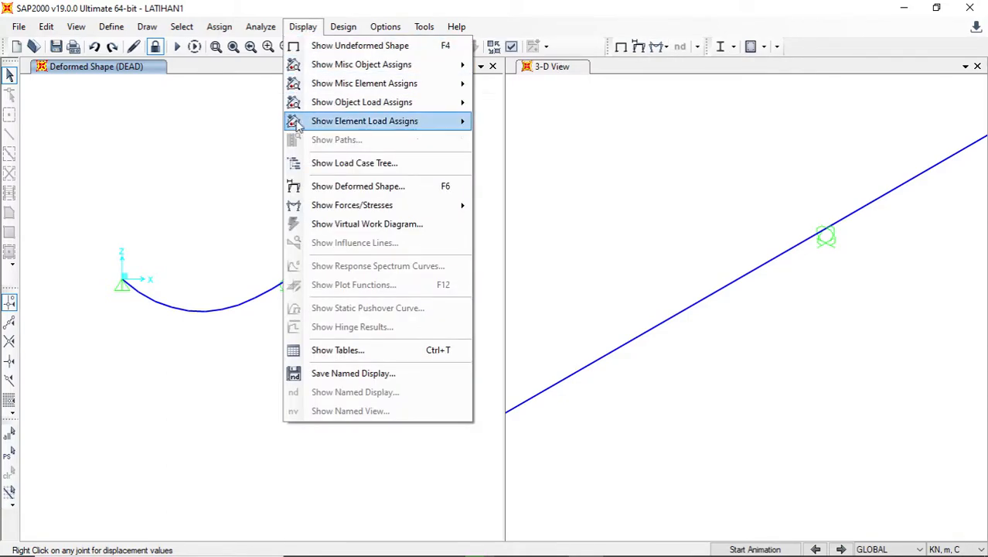
mouse_move(371, 205)
click(516, 206)
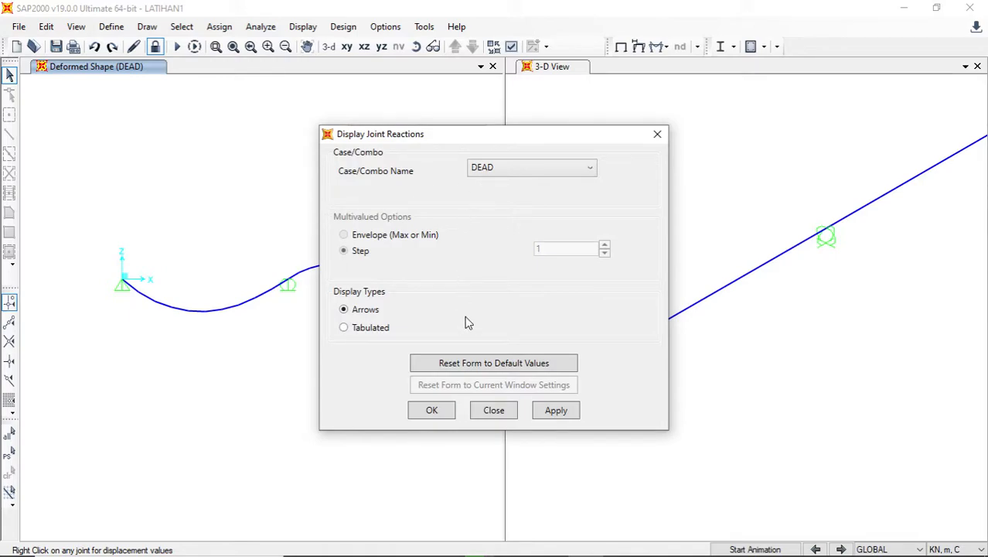
click(657, 134)
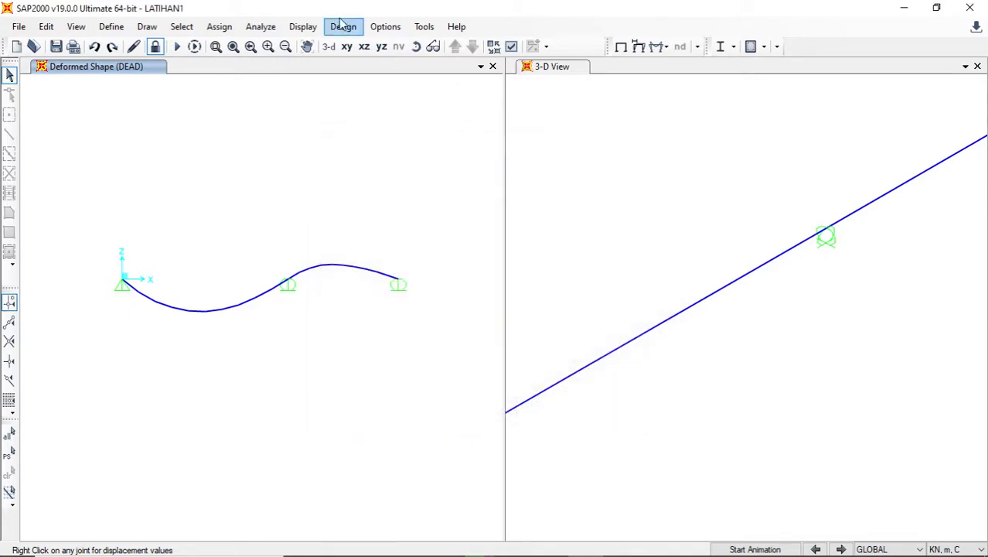
click(300, 27)
mouse_move(331, 205)
key(F7)
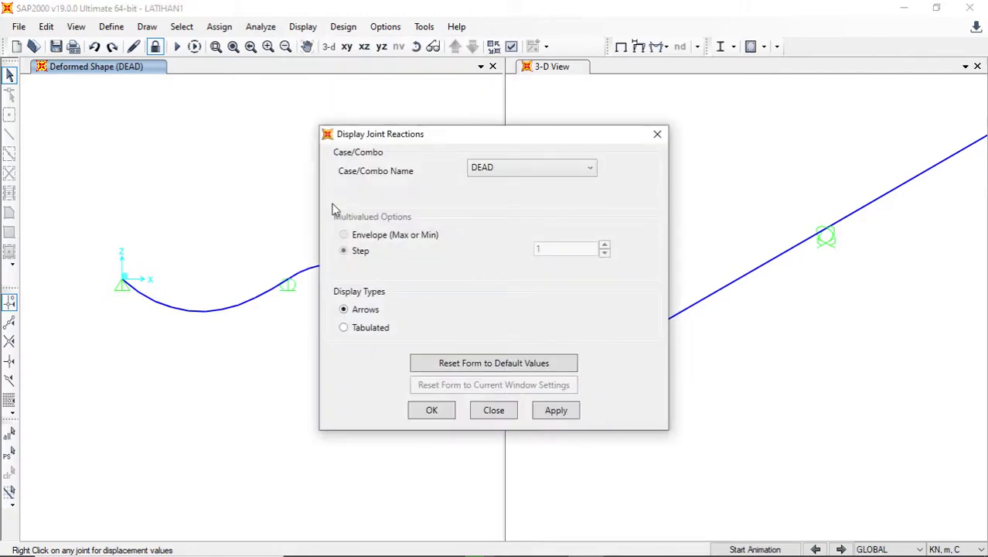
click(499, 412)
- Display the joint reactions for the DEAD case as arrows on the beam
click(303, 27)
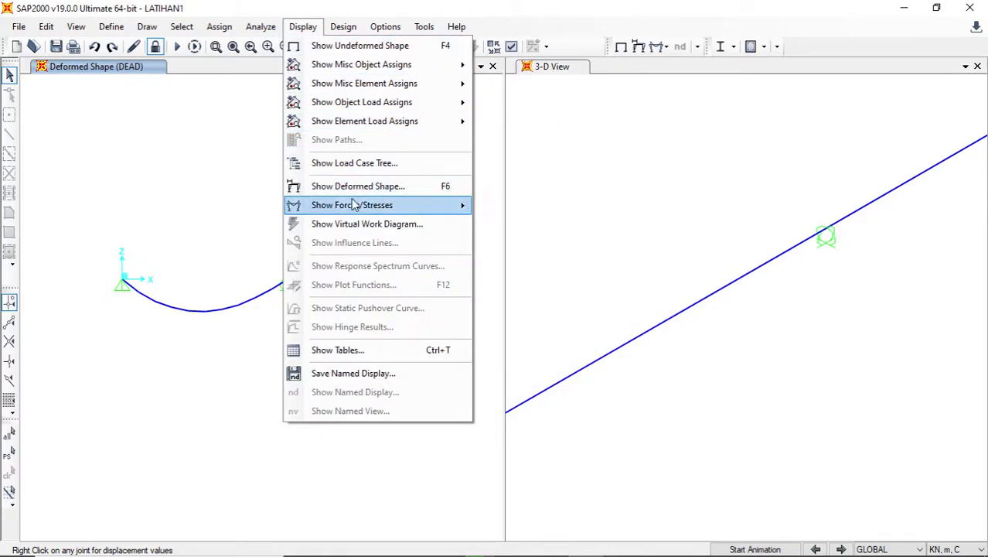
mouse_move(373, 208)
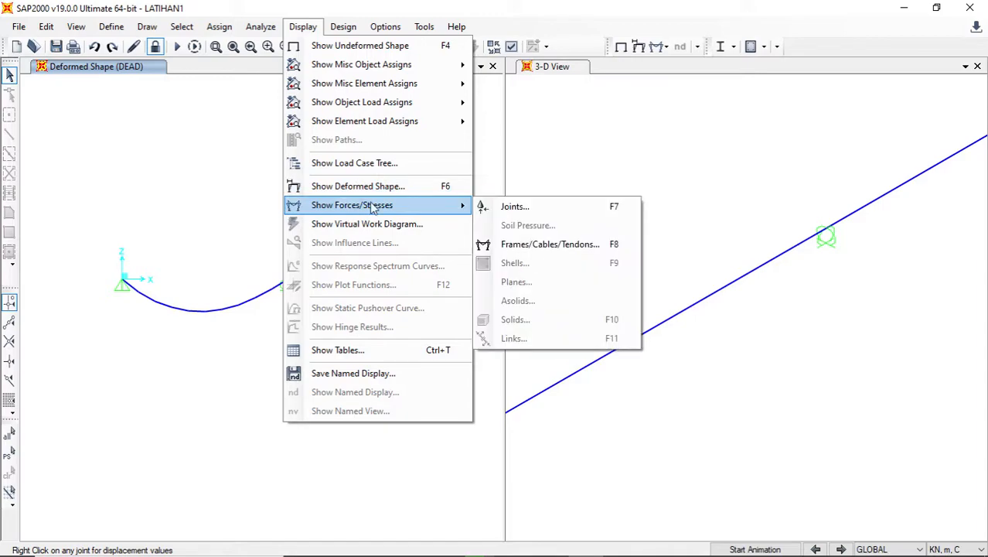
click(503, 208)
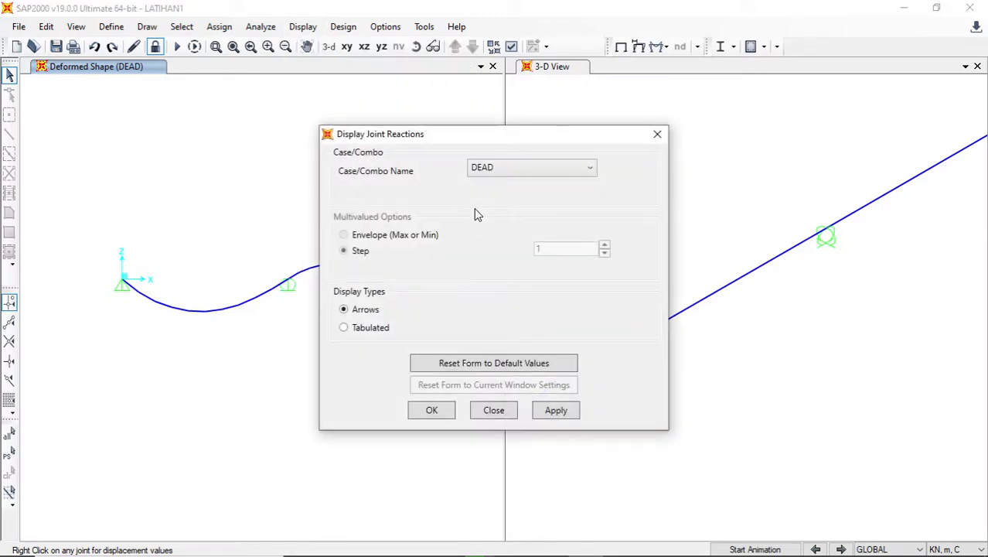
click(485, 169)
click(495, 185)
click(562, 417)
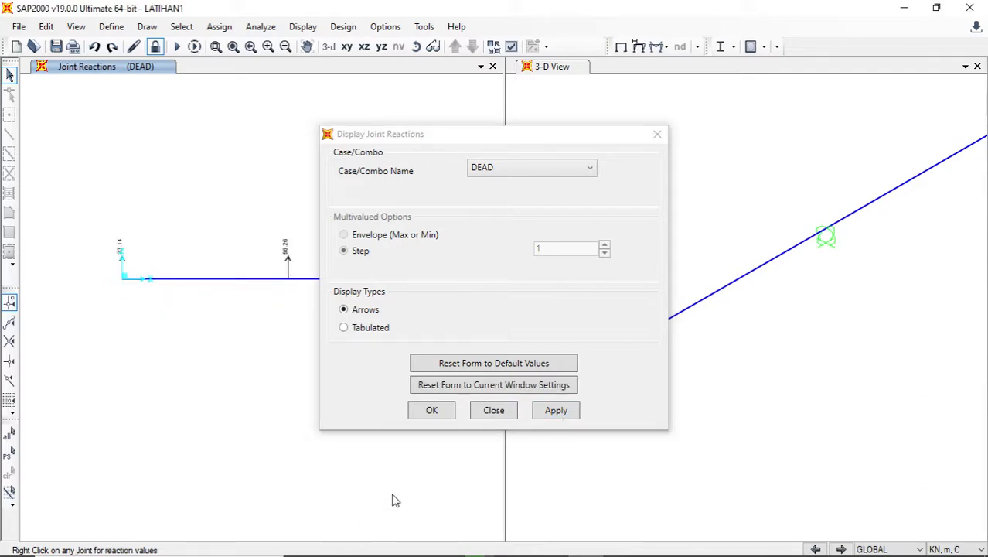
click(433, 411)
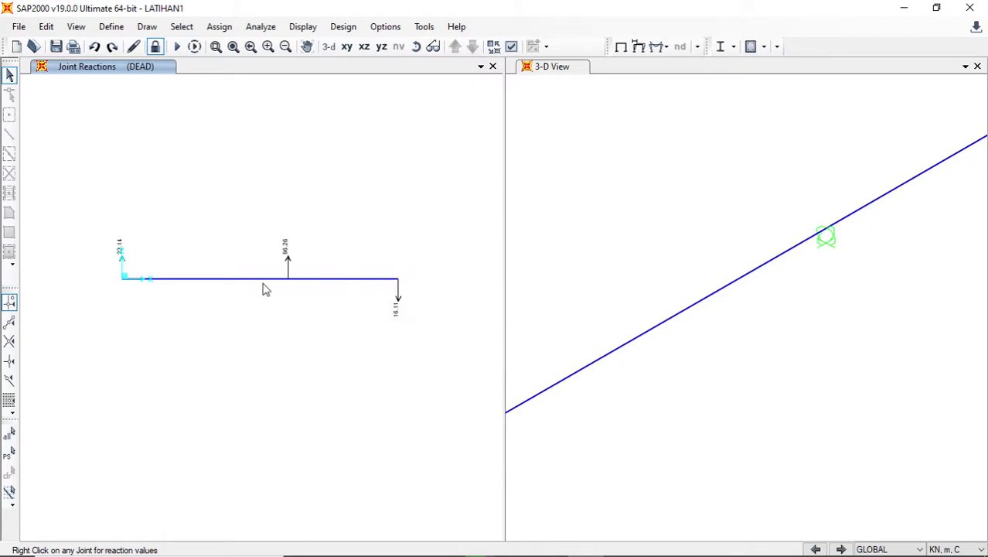
- Examine the reaction values and arrow directions at the three supports
scroll(263, 279, up, 4)
scroll(264, 281, down, 4)
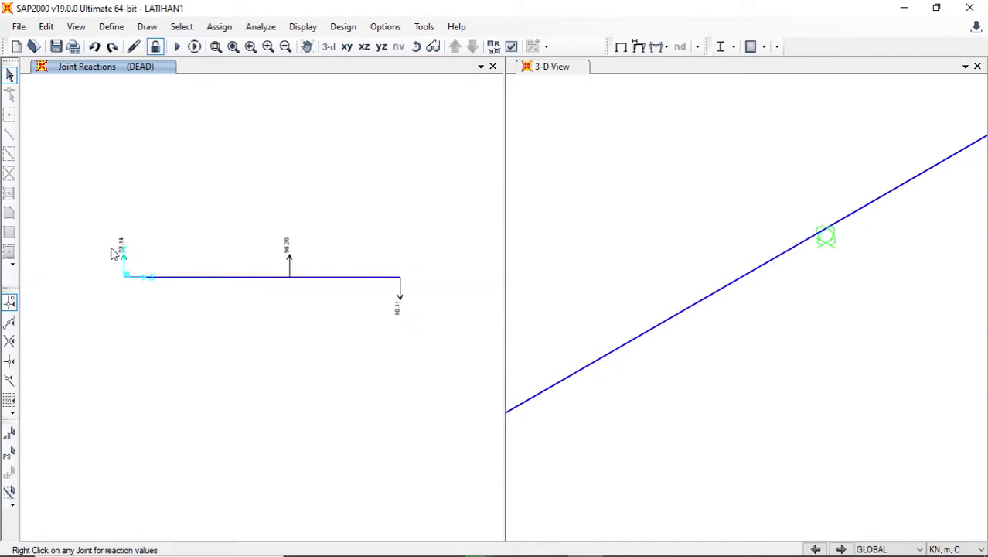
scroll(114, 256, up, 3)
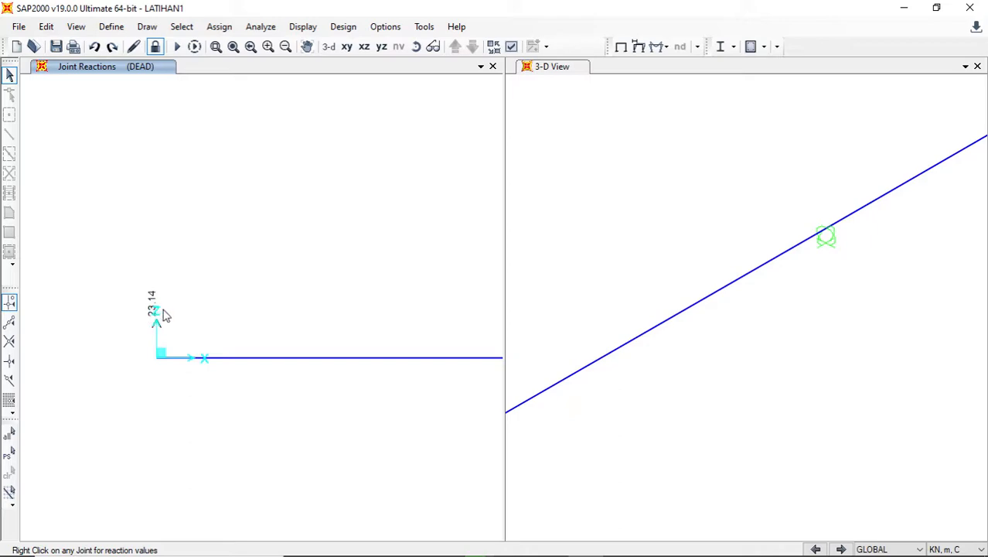
scroll(63, 307, down, 3)
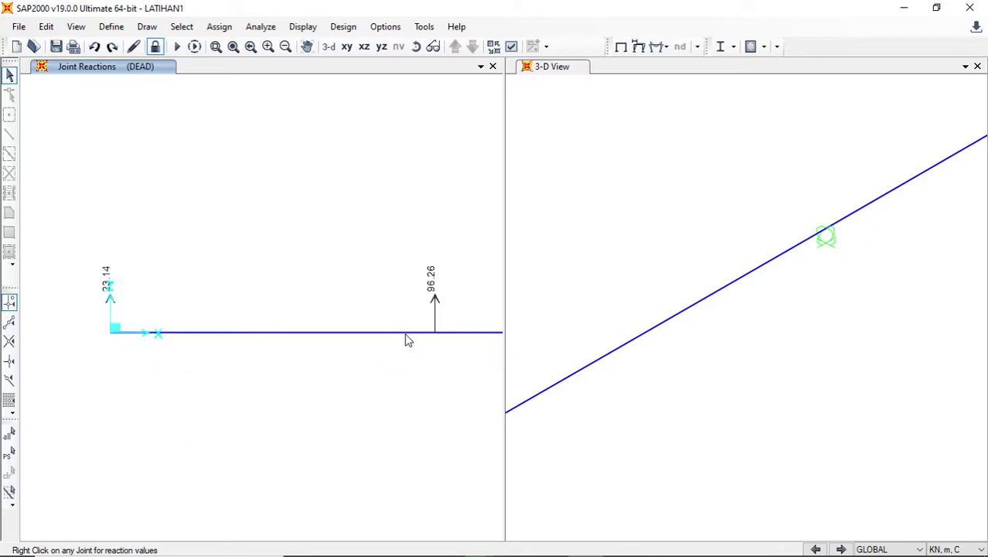
middle_drag(406, 333, 170, 326)
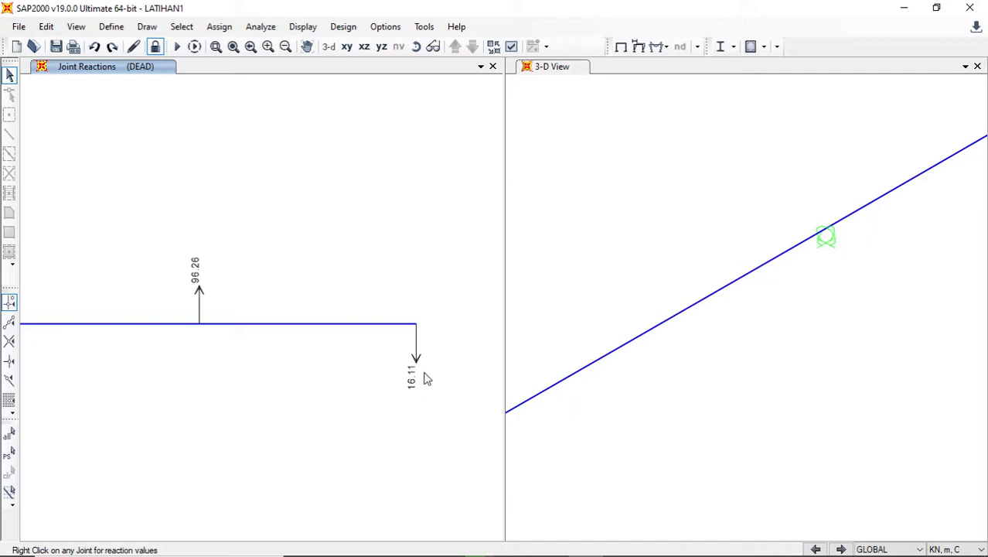
scroll(419, 360, down, 4)
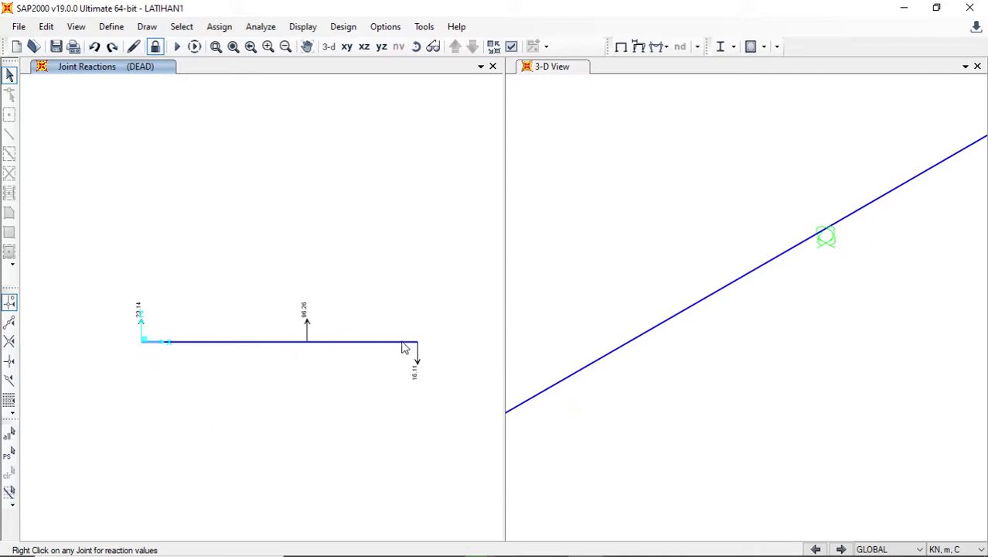
- Switch to Paint 3D and sketch the deflected shape from A to C with the 6 px dark red pencil, sagging before B and rising beyond it
mouse_move(446, 545)
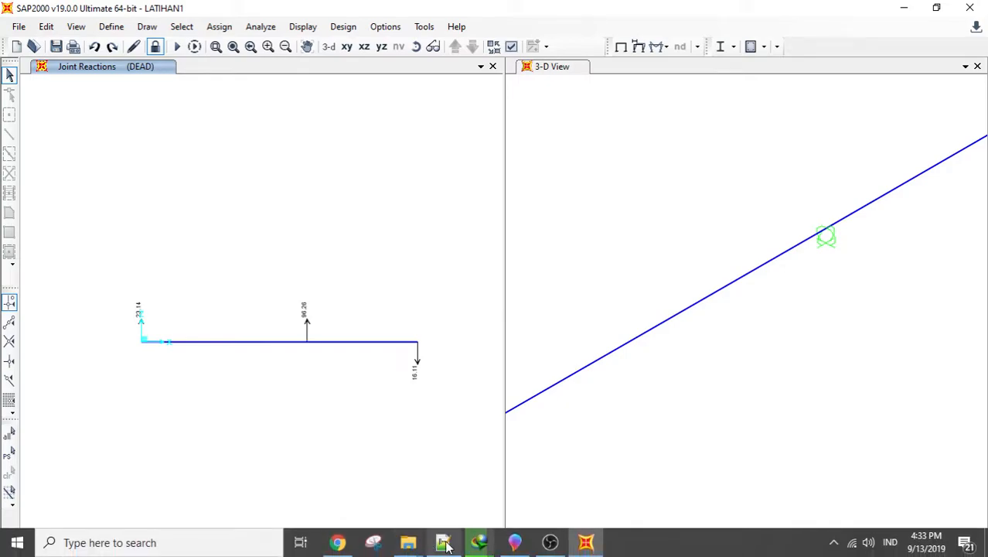
click(514, 547)
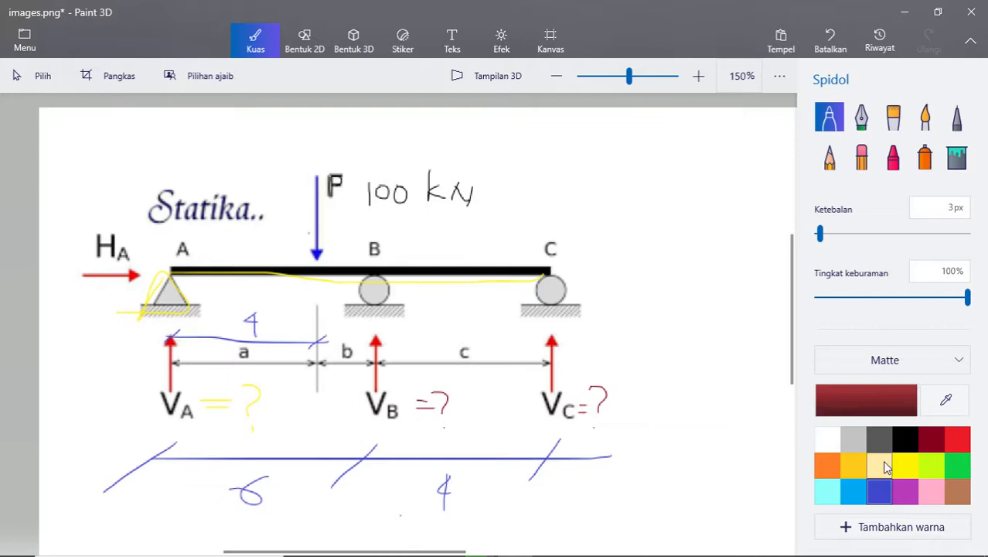
click(830, 156)
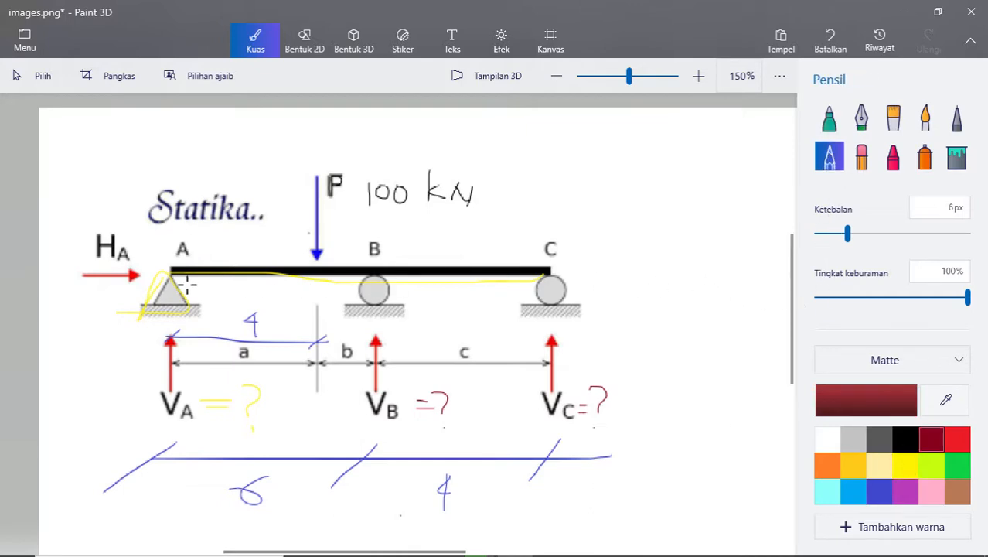
mouse_move(166, 271)
mouse_down()
mouse_move(278, 299)
mouse_move(424, 257)
mouse_move(542, 269)
mouse_up()
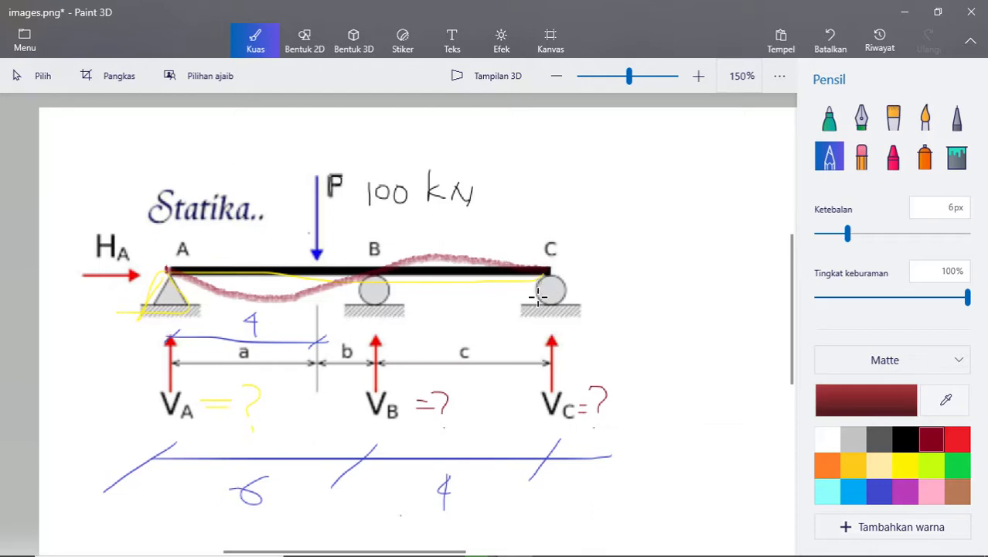
drag(548, 181, 551, 271)
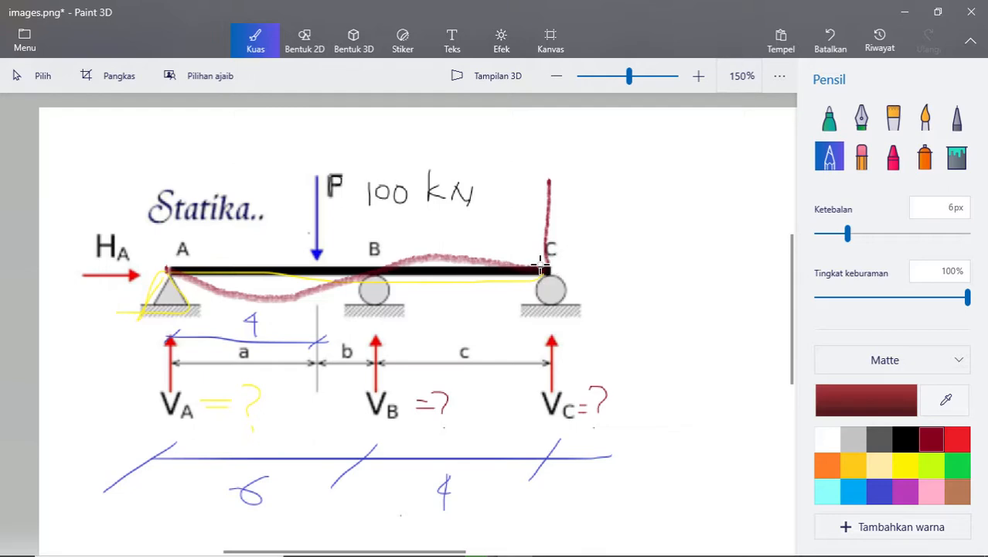
key(ctrl+z)
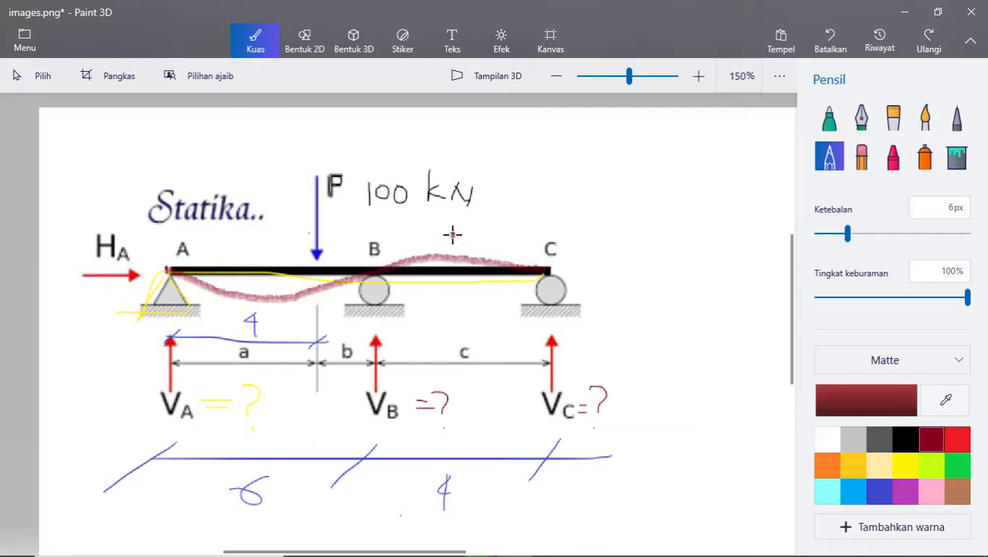
mouse_move(453, 233)
mouse_down()
mouse_move(555, 203)
mouse_move(551, 183)
mouse_move(538, 202)
mouse_up()
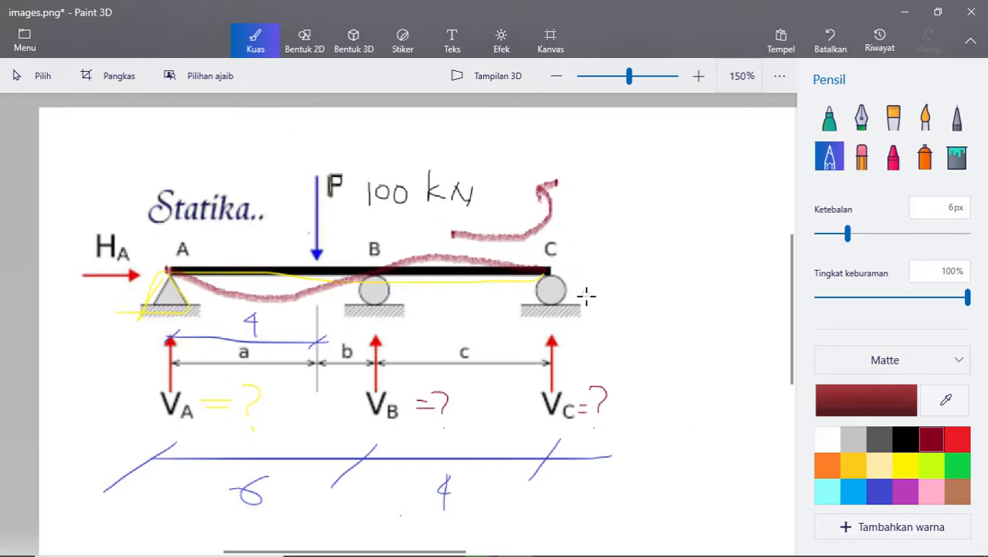
mouse_move(589, 303)
mouse_down()
mouse_move(592, 256)
mouse_move(602, 271)
mouse_up()
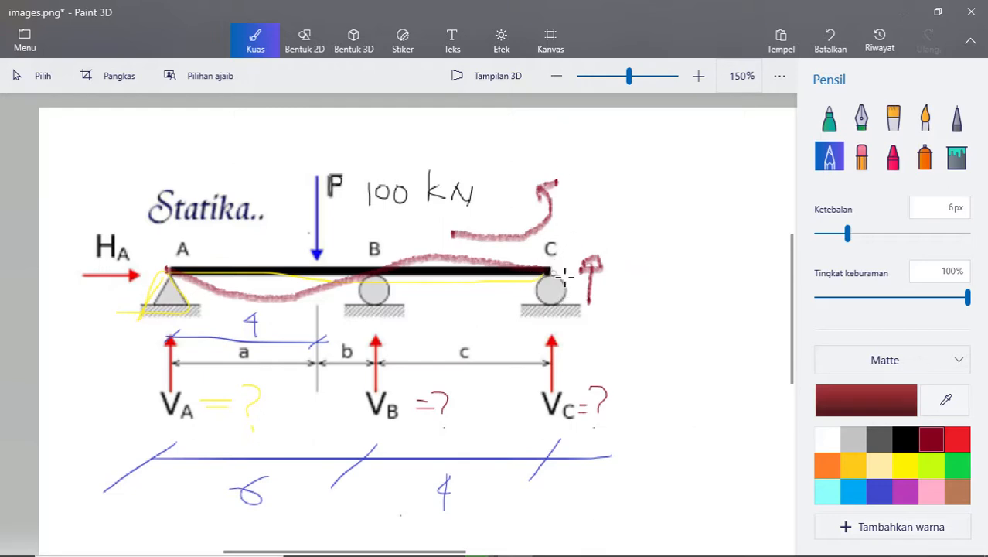
key(ctrl+z)
key(ctrl+z)
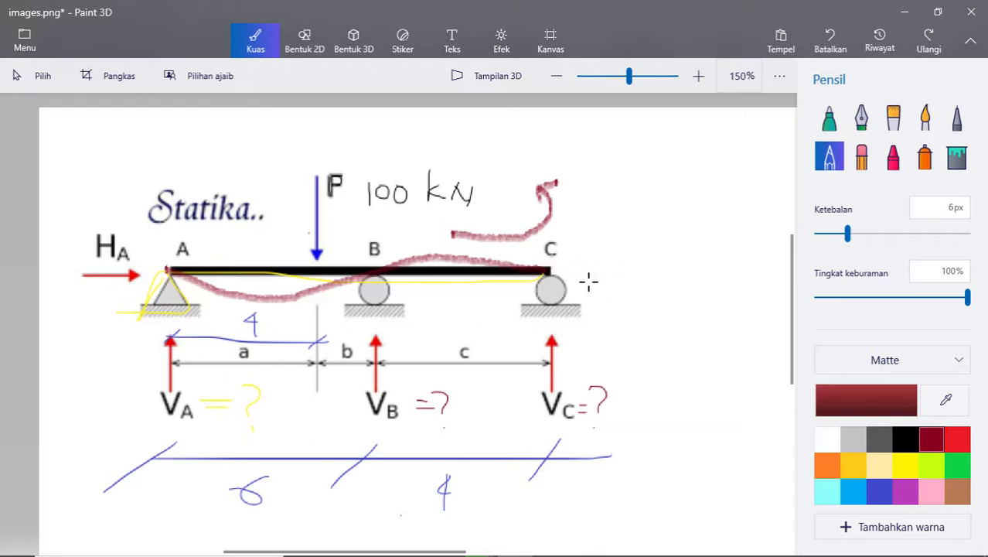
key(ctrl+z)
key(ctrl+z)
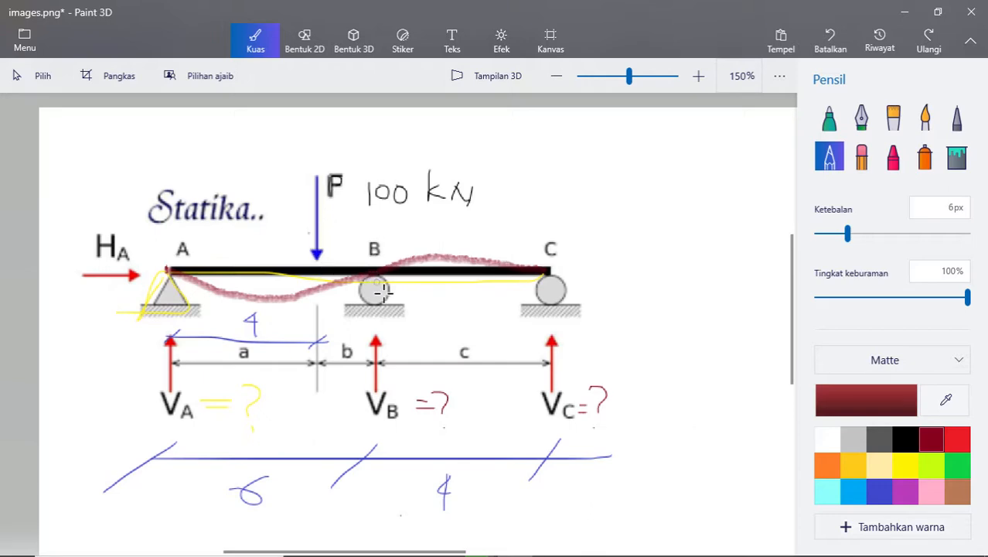
- Write a dark red V_B under support B, then sketch a downward arrow beside it and an upward arrow beside support C
mouse_move(368, 308)
mouse_down()
mouse_move(373, 320)
mouse_move(380, 307)
mouse_up()
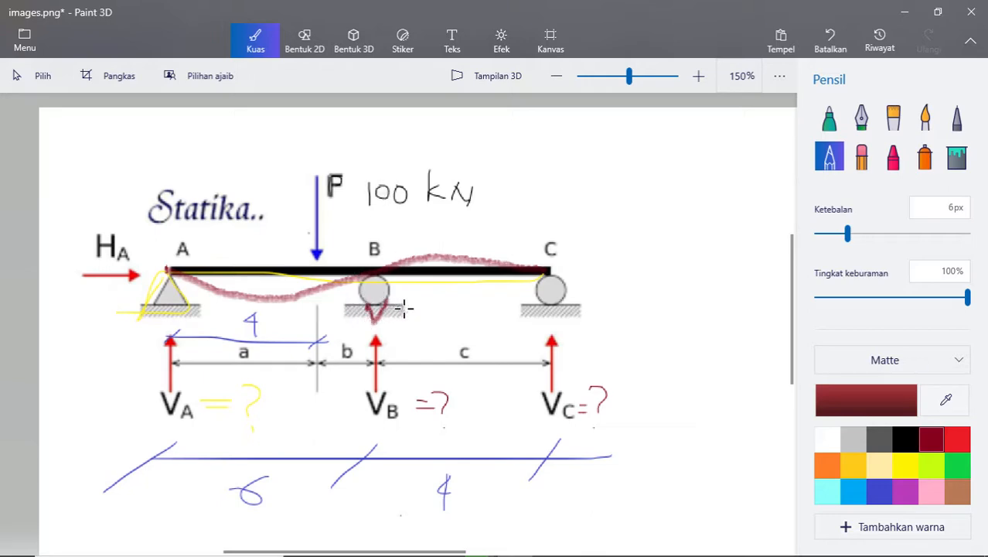
drag(391, 312, 392, 325)
mouse_move(435, 289)
mouse_down()
mouse_move(435, 343)
mouse_move(427, 335)
mouse_up()
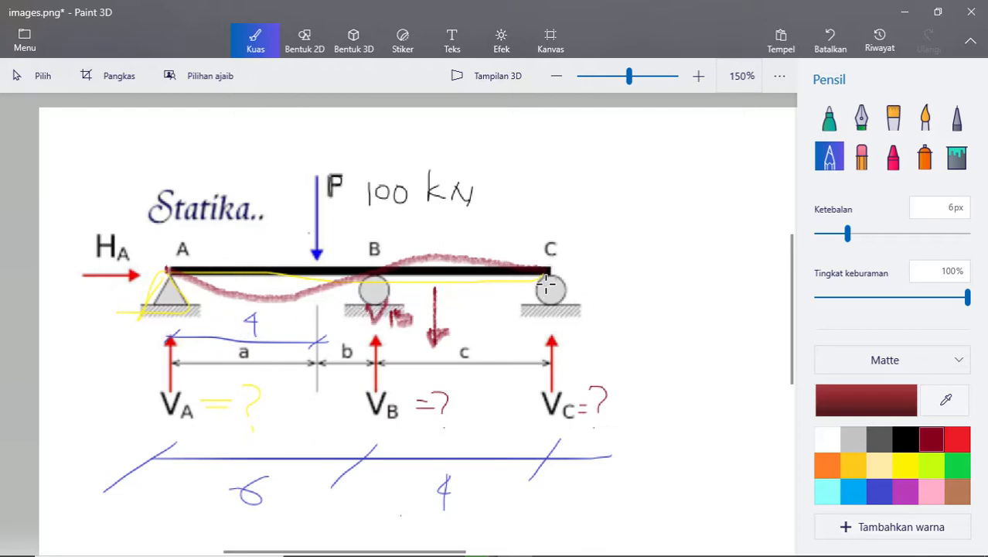
mouse_move(591, 317)
mouse_down()
mouse_move(591, 255)
mouse_move(578, 270)
mouse_move(600, 273)
mouse_up()
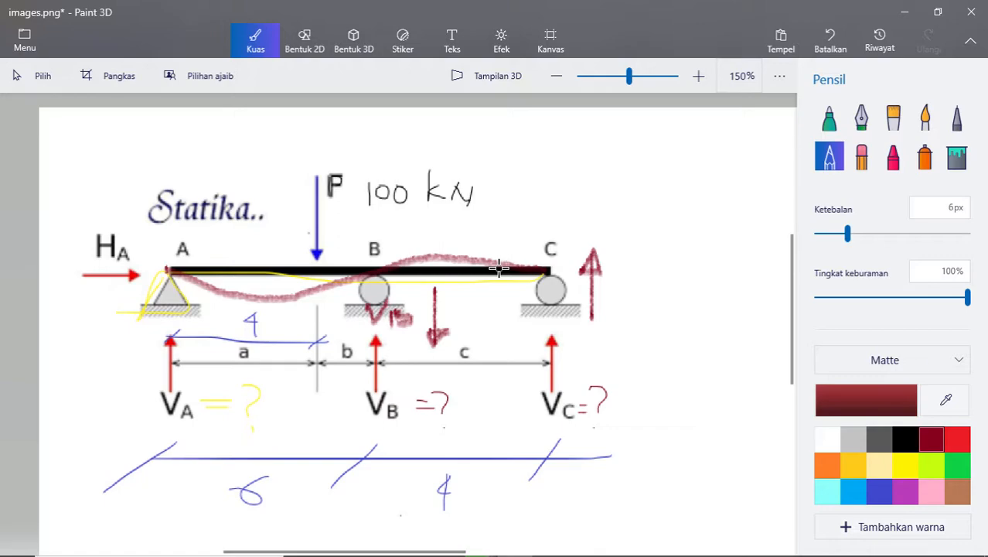
- Switch to SAP2000 and compare the reaction values and arrow directions at the three supports with the Paint 3D sketch
key(alt+Tab)
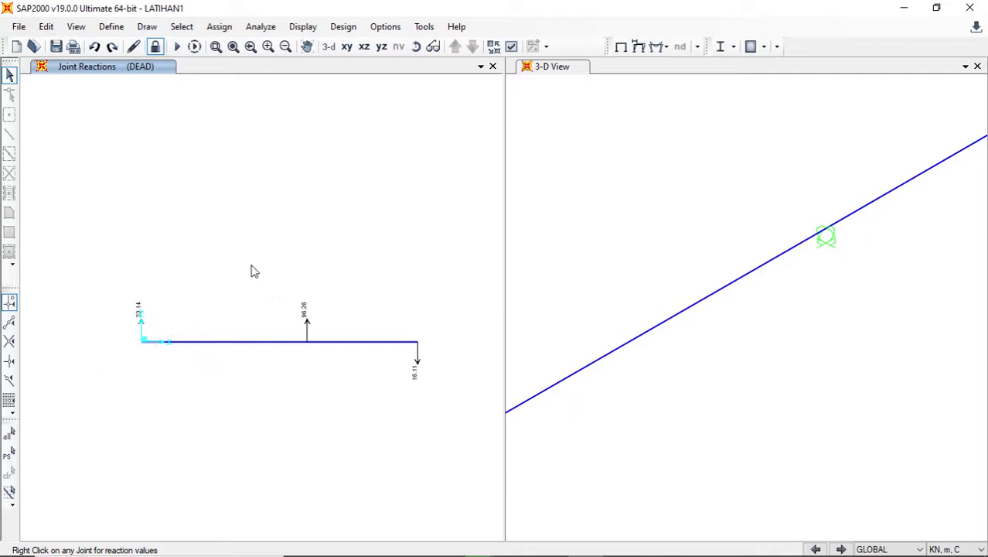
key(alt+Tab)
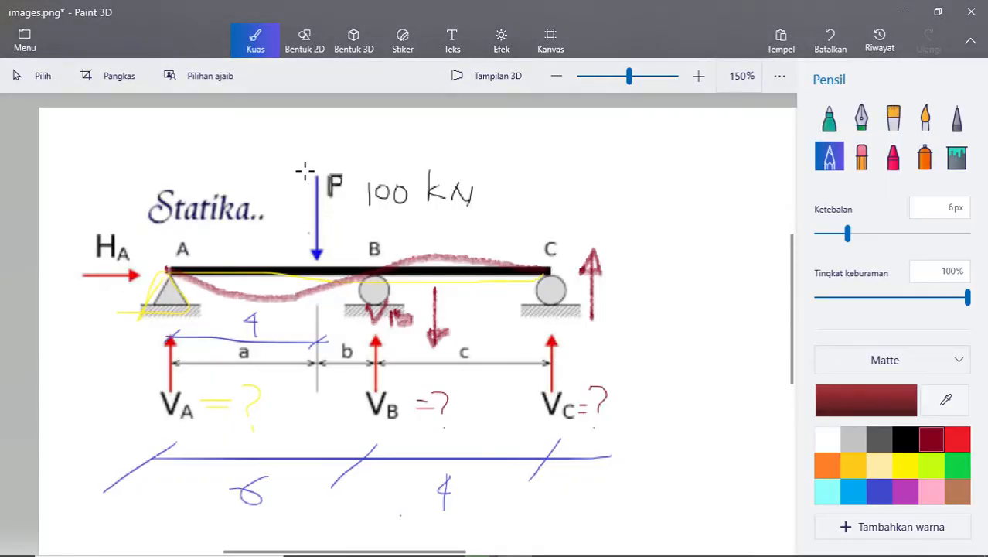
key(alt+Tab)
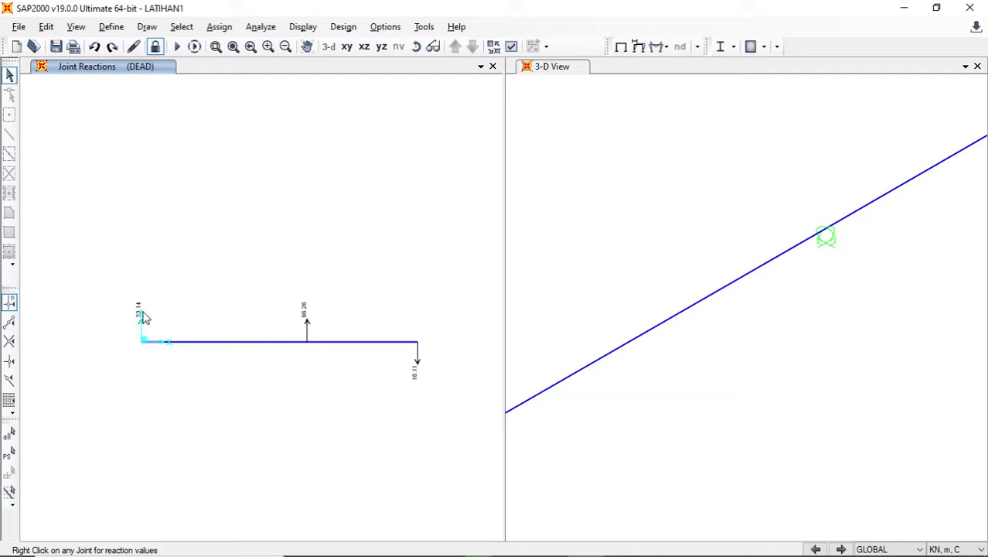
scroll(138, 325, up, 2)
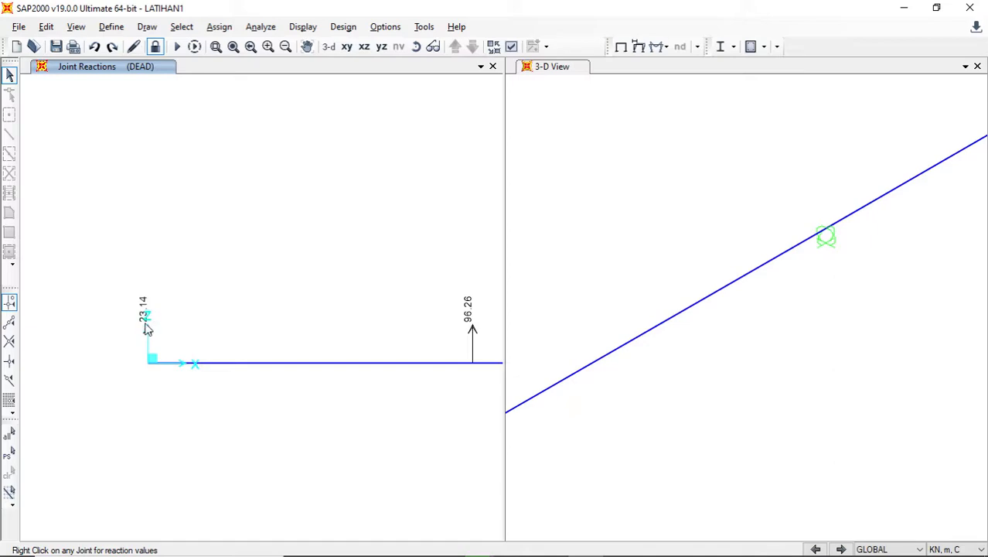
scroll(122, 336, down, 2)
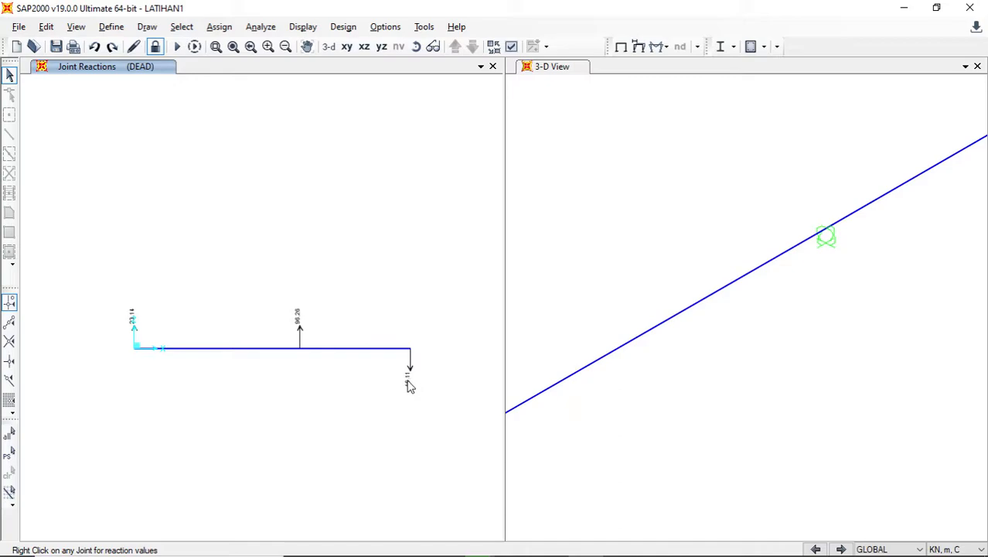
- Mark beam end C with a dark red dot in Paint 3D and check the reaction at that end in SAP2000
key(alt+Tab)
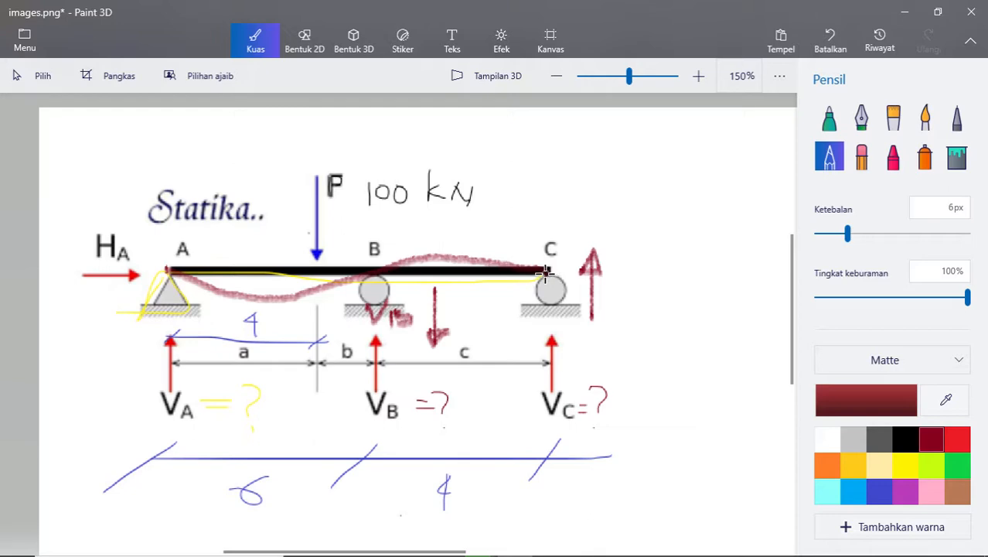
drag(546, 276, 548, 274)
key(alt+Tab)
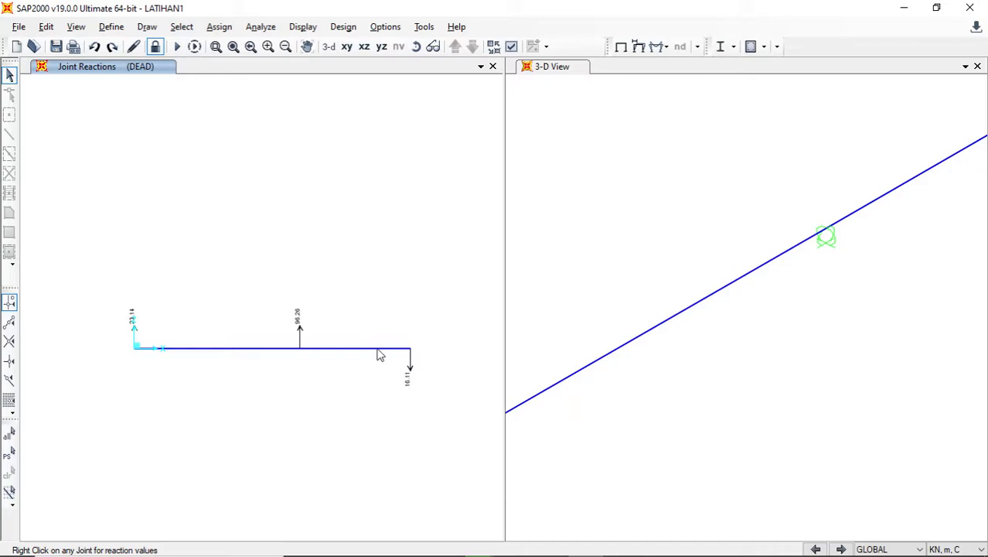
key(alt+Tab)
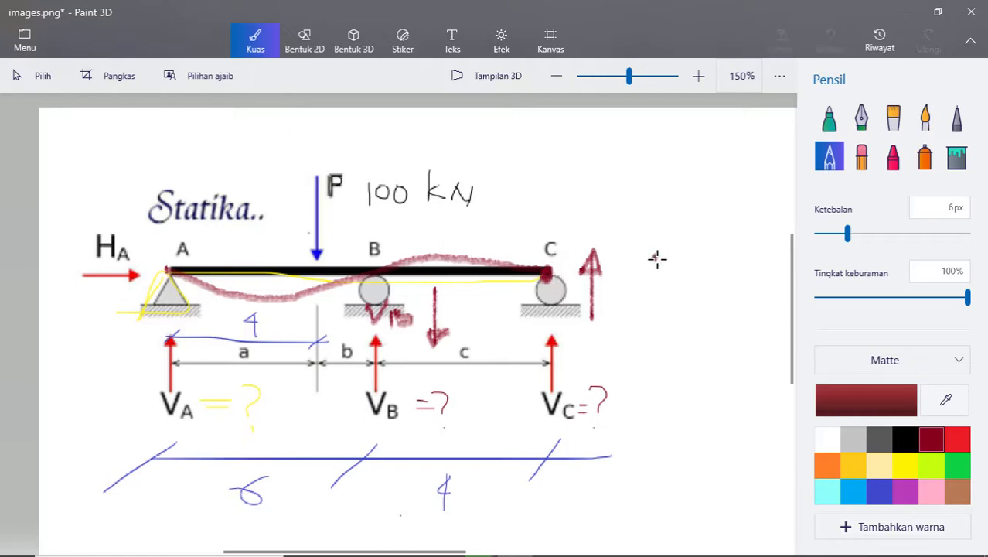
- Sketch a dark red vertical line beyond support C with two horizontal lines running into it, above and below the beam end
drag(655, 258, 648, 373)
key(ctrl+z)
drag(662, 230, 661, 347)
drag(500, 230, 661, 232)
drag(494, 283, 663, 289)
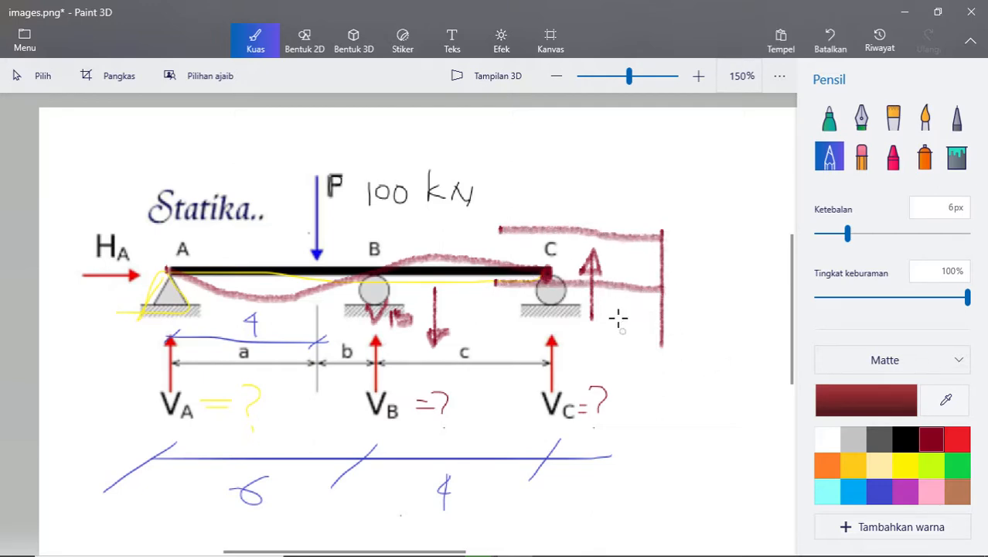
- Draw a dark red upward arrow beyond the vertical line near C and write "16,11 kN" beside it, checking the value in SAP2000
mouse_move(704, 300)
mouse_down()
mouse_move(712, 220)
mouse_move(705, 228)
mouse_move(727, 235)
mouse_up()
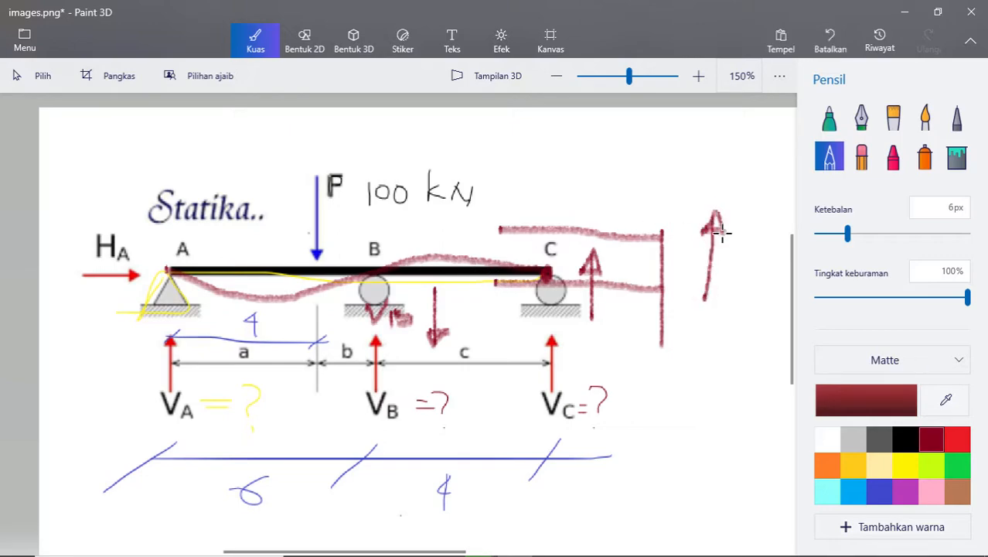
key(alt+Tab)
key(alt+Tab)
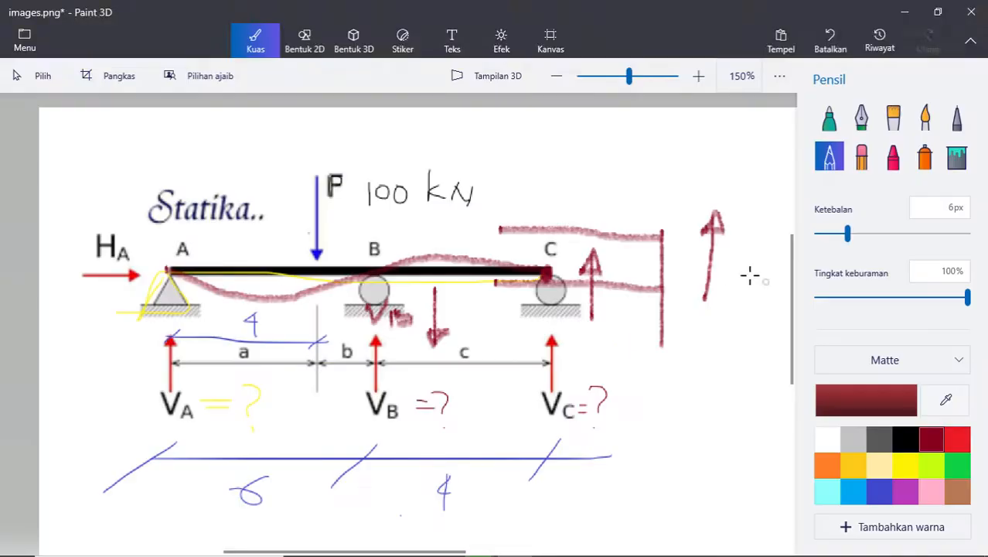
mouse_move(727, 257)
mouse_down()
mouse_move(730, 297)
mouse_move(743, 297)
mouse_up()
drag(763, 287, 760, 300)
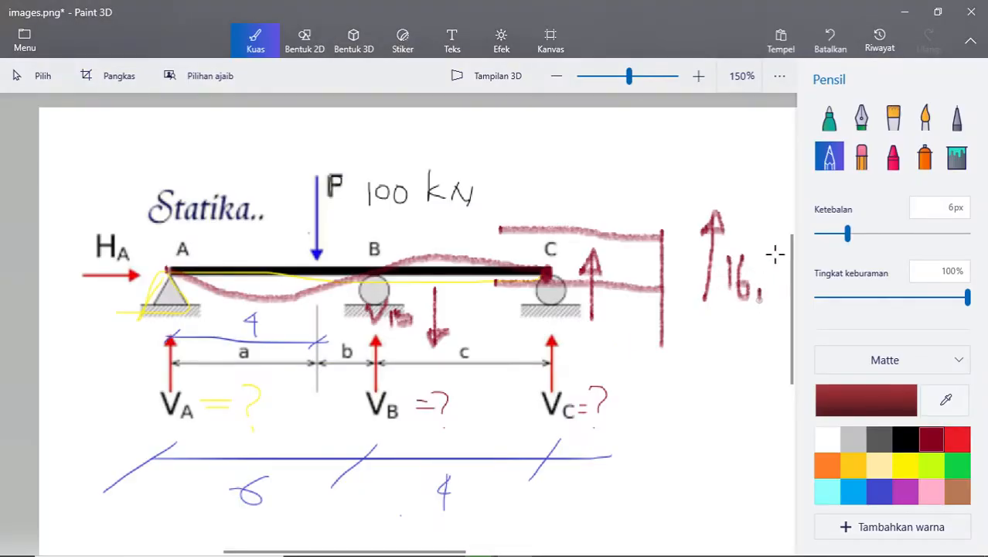
drag(774, 256, 774, 277)
ctrl+scroll(514, 373, down, 1)
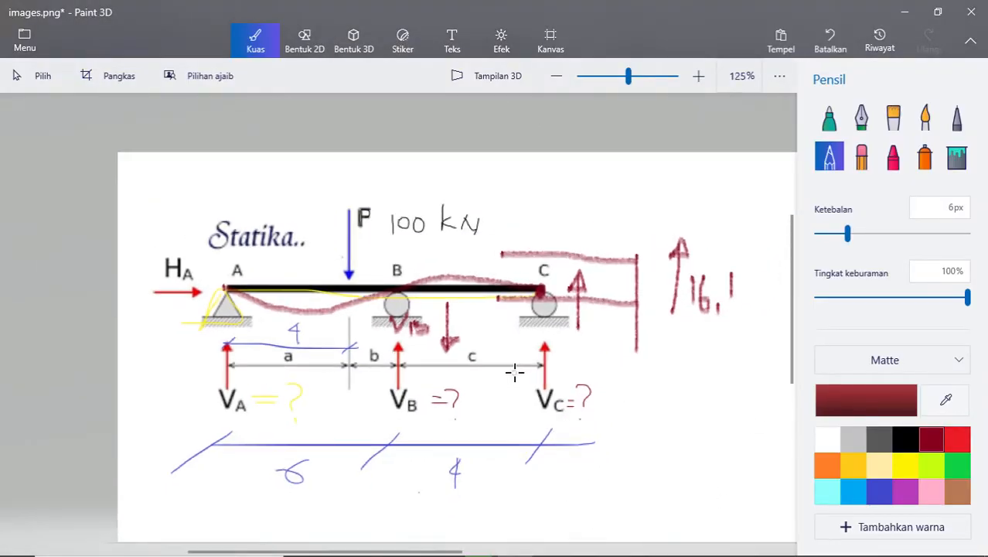
drag(742, 272, 741, 303)
mouse_move(763, 258)
mouse_down()
mouse_move(761, 303)
mouse_move(773, 275)
mouse_move(776, 303)
mouse_up()
ctrl+scroll(657, 346, down, 1)
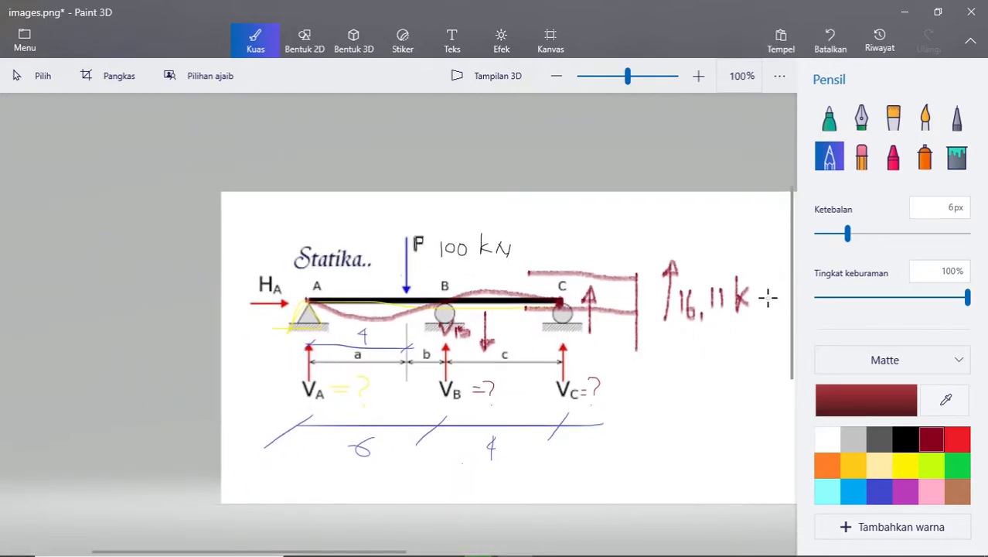
ctrl+scroll(302, 356, down, 1)
ctrl+scroll(637, 294, up, 1)
ctrl+scroll(664, 278, up, 1)
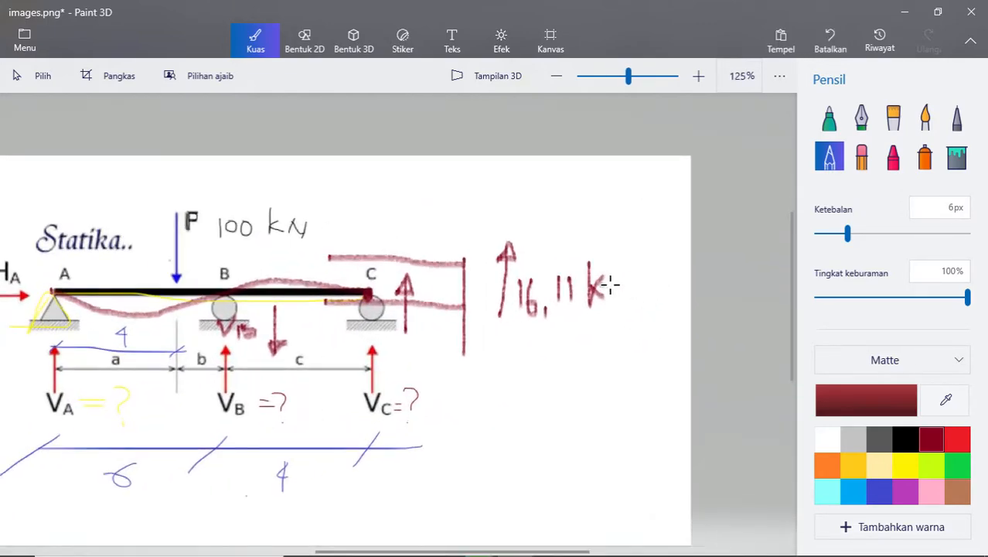
mouse_move(620, 309)
mouse_down()
mouse_move(622, 272)
mouse_move(644, 282)
mouse_move(646, 311)
mouse_up()
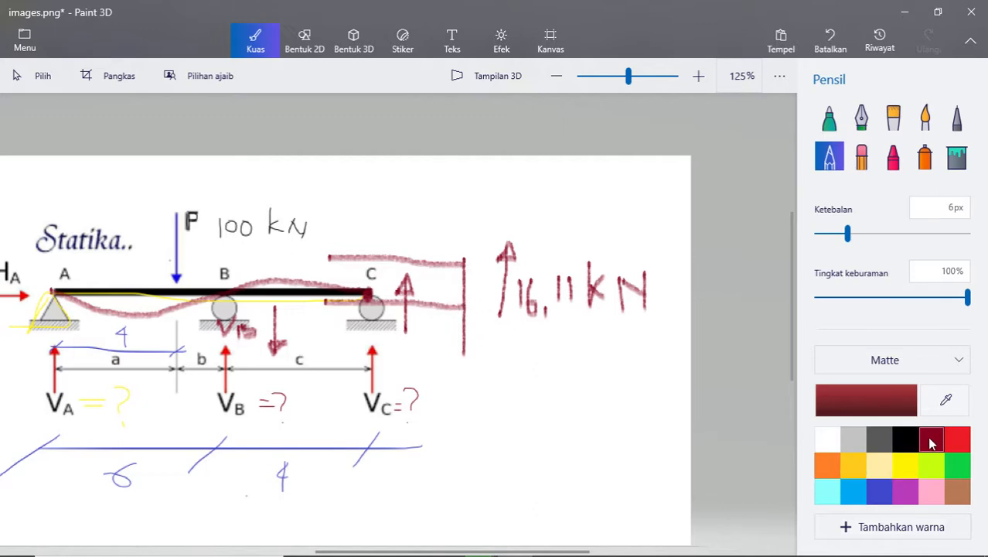
- Change the pencil color to green, trace over the vertical line beyond C and draw a box around support B
click(956, 466)
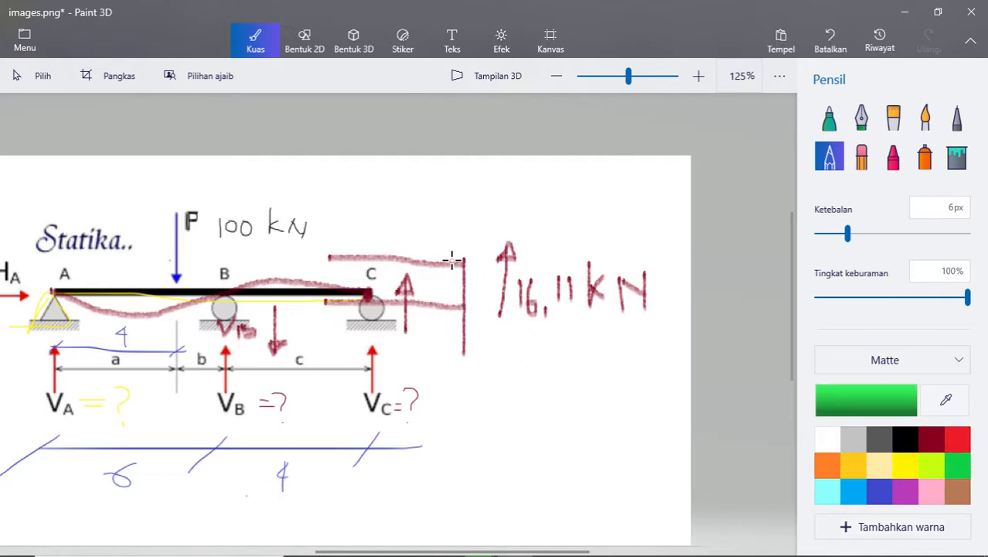
mouse_move(464, 261)
mouse_down()
mouse_move(465, 348)
mouse_move(464, 260)
mouse_up()
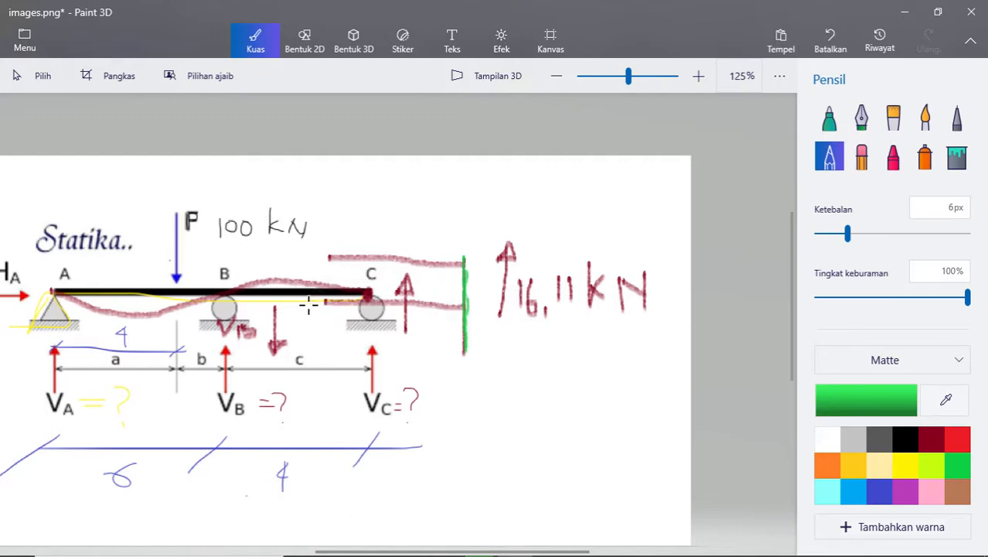
mouse_move(207, 296)
mouse_down()
mouse_move(241, 300)
mouse_move(241, 332)
mouse_move(207, 333)
mouse_move(206, 299)
mouse_up()
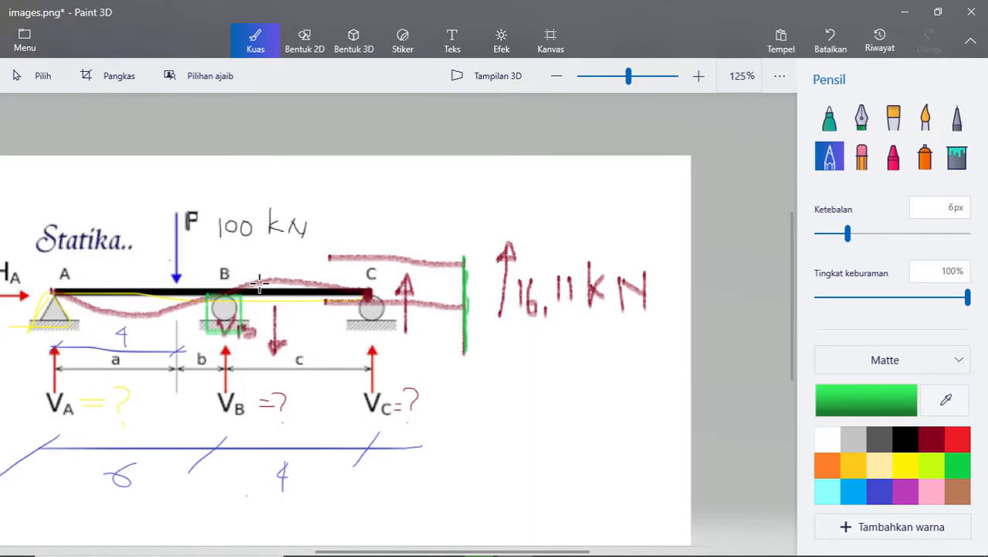
- Look up the reaction at B in SAP2000, write "96,26 kN" in green beside the V_B label and close the download notice
key(alt+Tab)
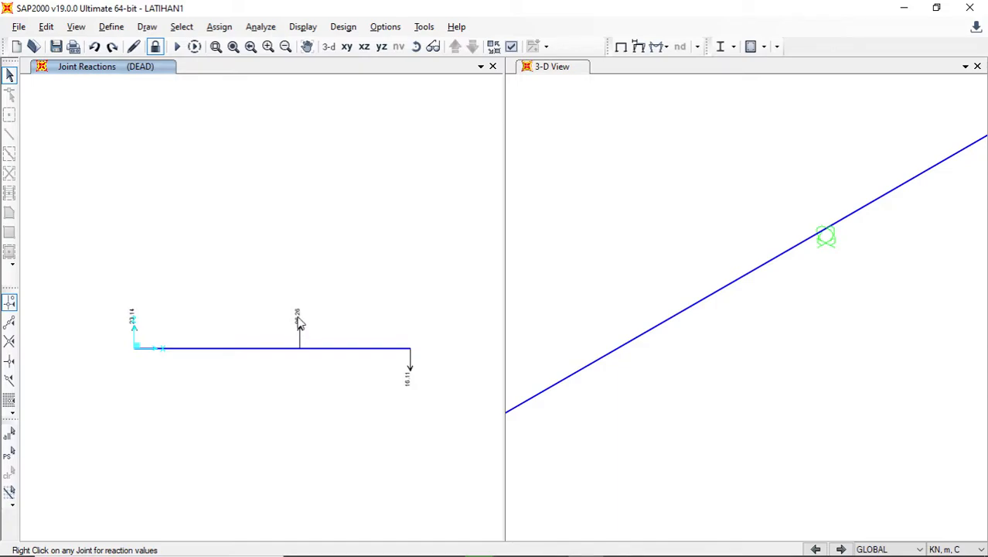
key(alt+Tab)
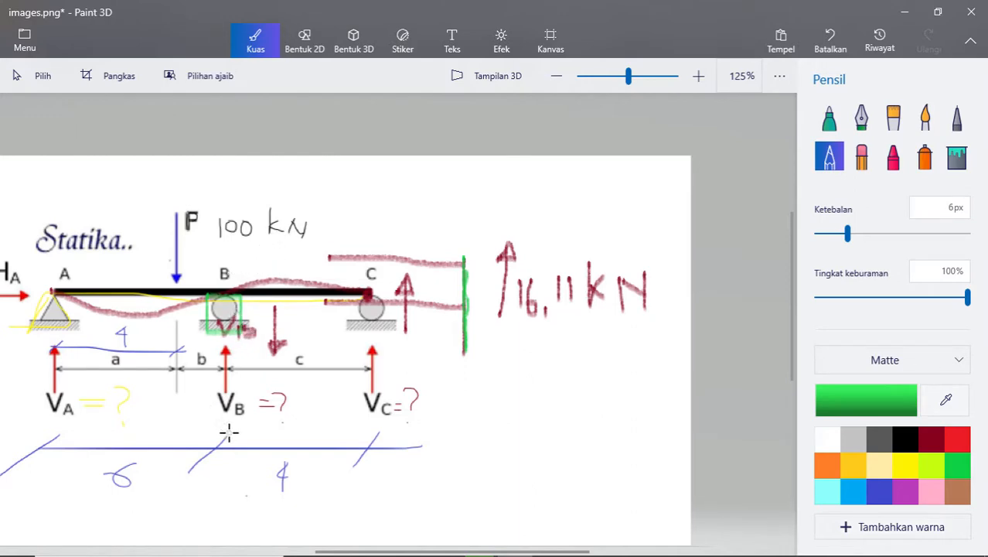
mouse_move(291, 396)
mouse_down()
mouse_move(304, 413)
mouse_move(323, 413)
mouse_move(324, 384)
mouse_move(342, 402)
mouse_move(357, 373)
mouse_move(368, 386)
mouse_move(388, 367)
mouse_move(395, 373)
mouse_up()
key(alt+Tab)
key(alt+Tab)
drag(391, 348, 396, 376)
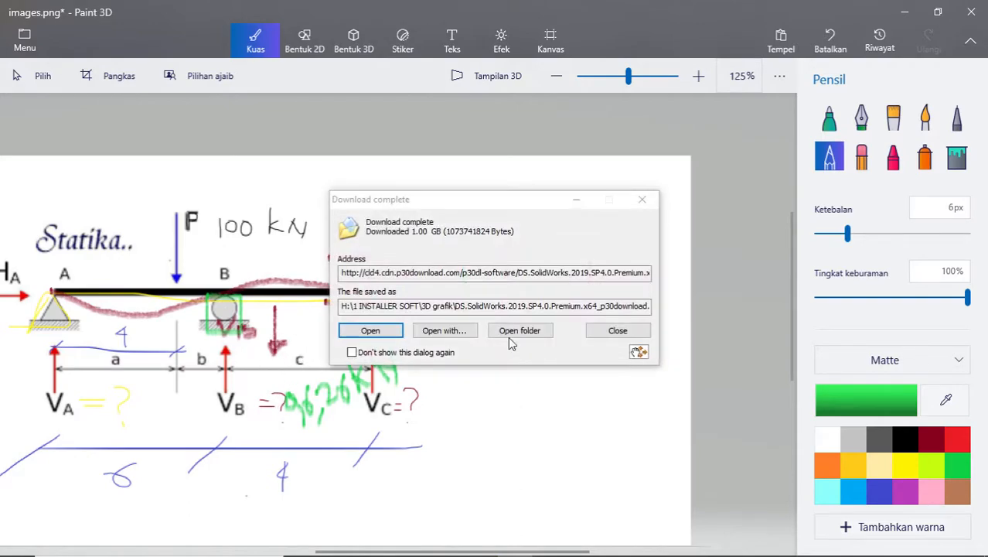
click(618, 330)
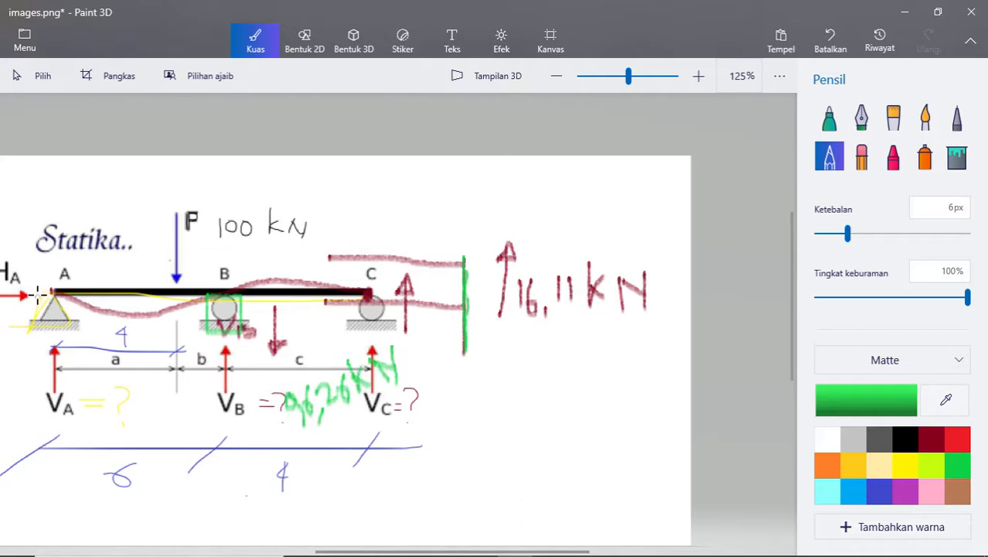
- Draw a green box around support A, check its reaction in SAP2000 and write "23,14 kN" in green above the beam near A
mouse_move(37, 294)
mouse_down()
mouse_move(31, 311)
mouse_move(58, 333)
mouse_move(81, 325)
mouse_move(47, 292)
mouse_move(82, 309)
mouse_move(75, 331)
mouse_up()
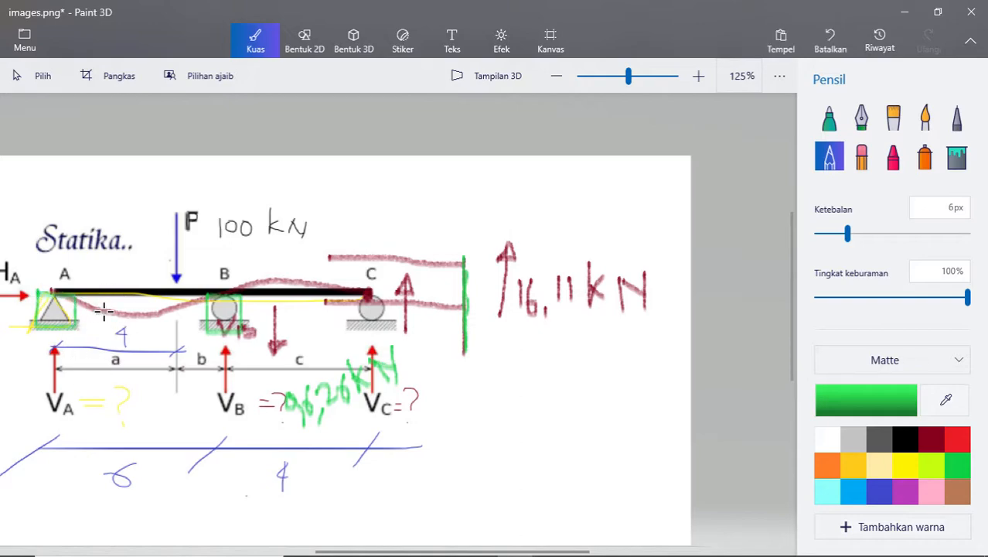
key(alt+Tab)
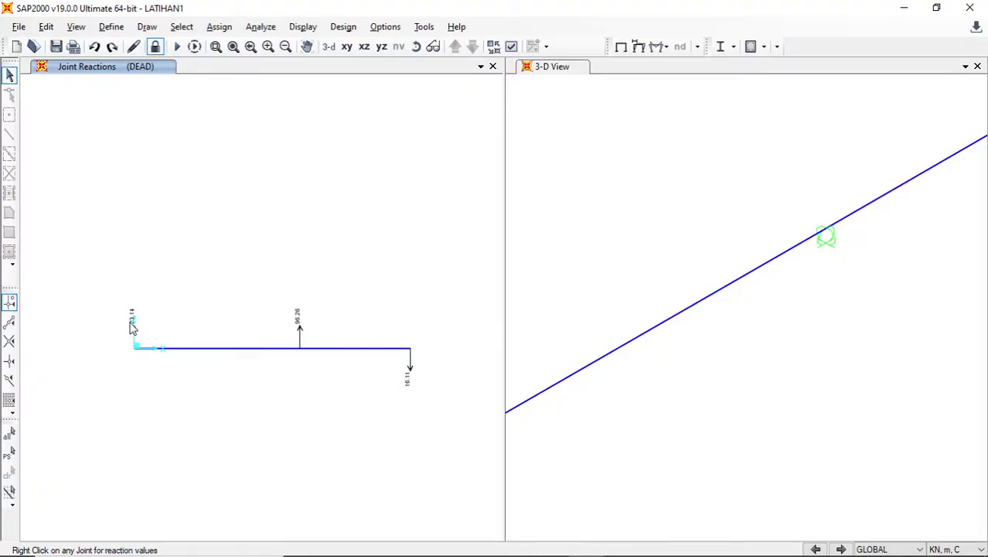
key(alt+Tab)
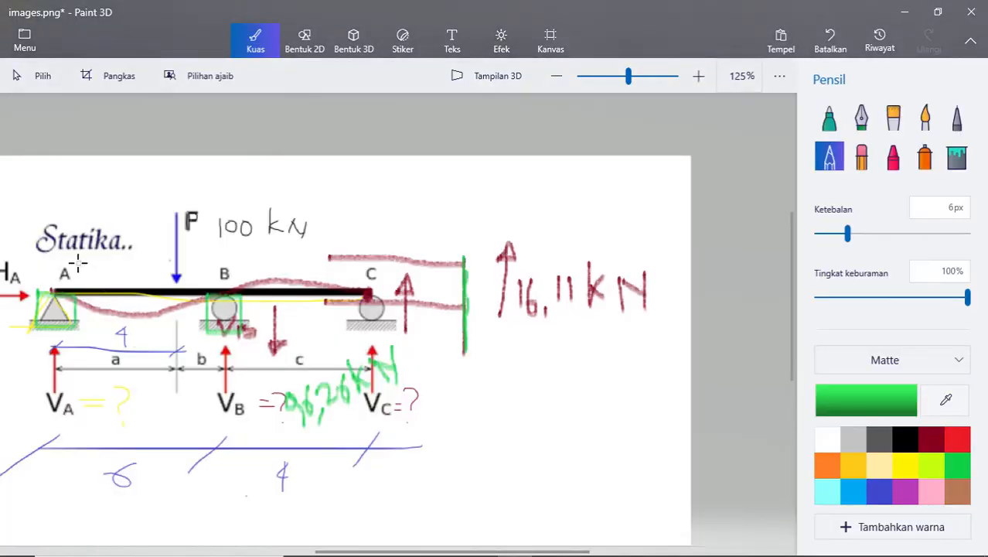
mouse_move(79, 265)
mouse_down()
mouse_move(88, 279)
mouse_move(119, 267)
mouse_move(111, 280)
mouse_move(124, 280)
mouse_move(138, 257)
mouse_move(142, 276)
mouse_move(158, 268)
mouse_move(153, 280)
mouse_move(179, 247)
mouse_move(191, 276)
mouse_move(214, 266)
mouse_up()
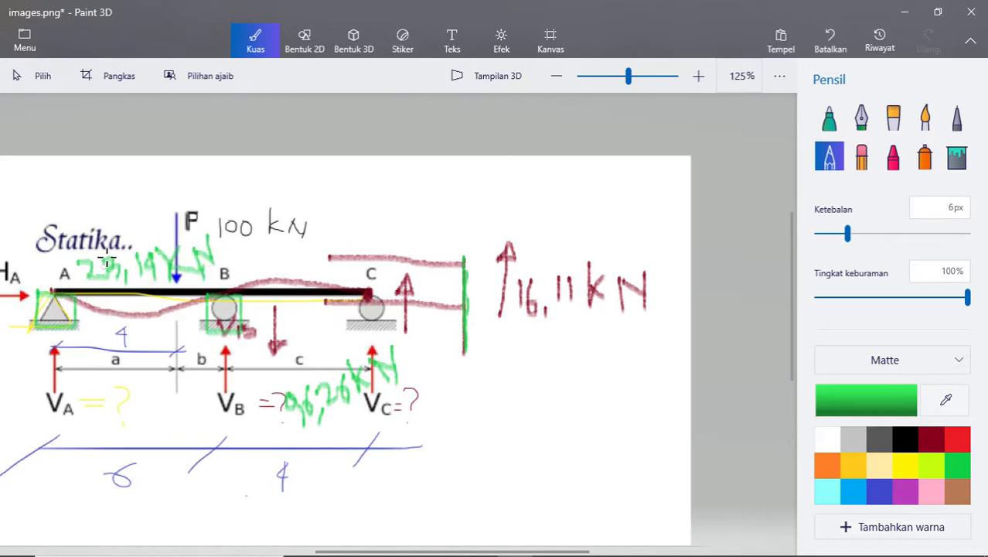
key(alt+Tab)
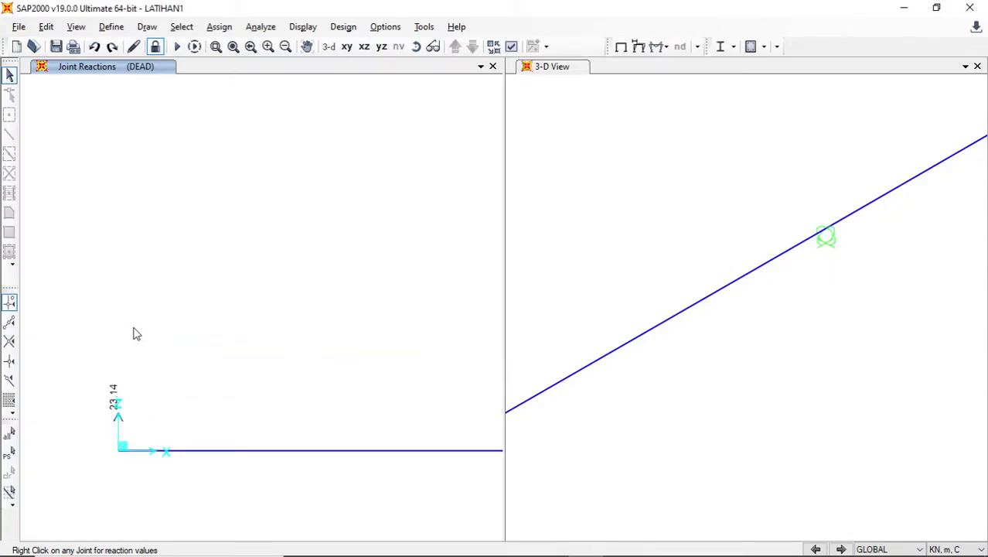
key(alt+Tab)
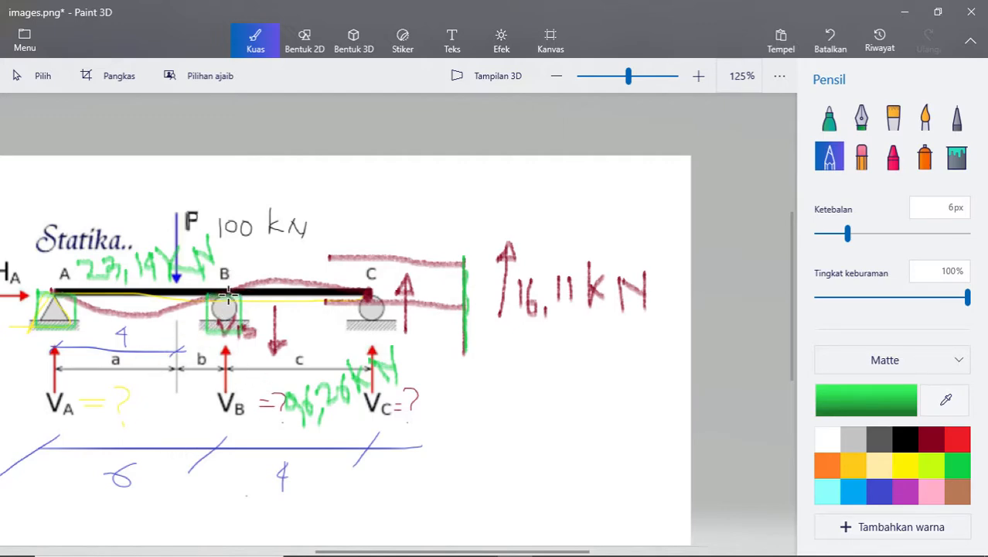
- Shade the green boxes at supports A and B and extend each one downward as a column outline
mouse_move(222, 308)
mouse_down()
mouse_move(232, 297)
mouse_move(207, 313)
mouse_move(236, 325)
mouse_move(205, 294)
mouse_up()
mouse_move(56, 294)
mouse_down()
mouse_move(47, 309)
mouse_move(66, 296)
mouse_move(58, 321)
mouse_move(75, 313)
mouse_up()
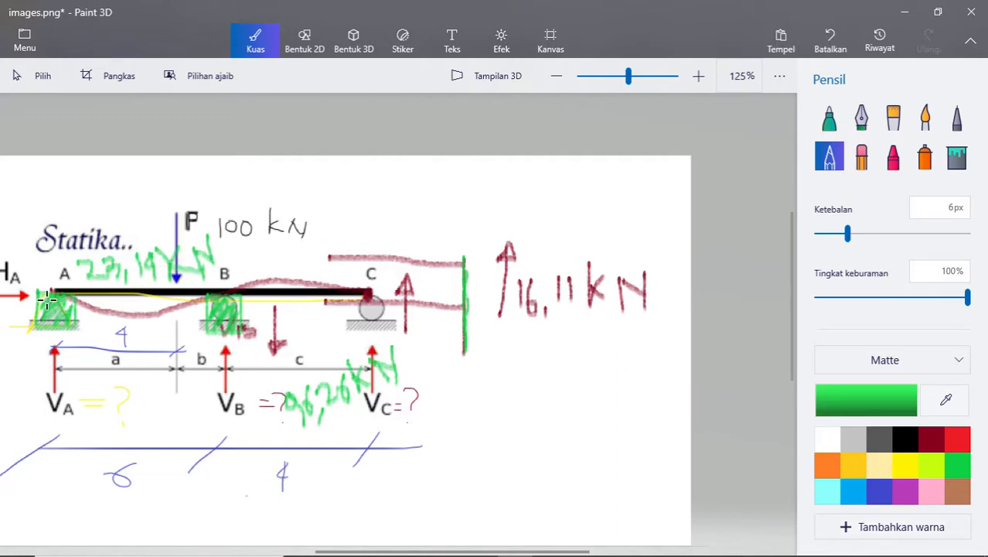
mouse_move(46, 311)
mouse_down()
mouse_move(42, 298)
mouse_move(54, 363)
mouse_move(77, 309)
mouse_move(79, 363)
mouse_up()
mouse_move(208, 309)
mouse_down()
mouse_move(206, 325)
mouse_move(246, 309)
mouse_move(240, 387)
mouse_up()
drag(221, 310, 216, 372)
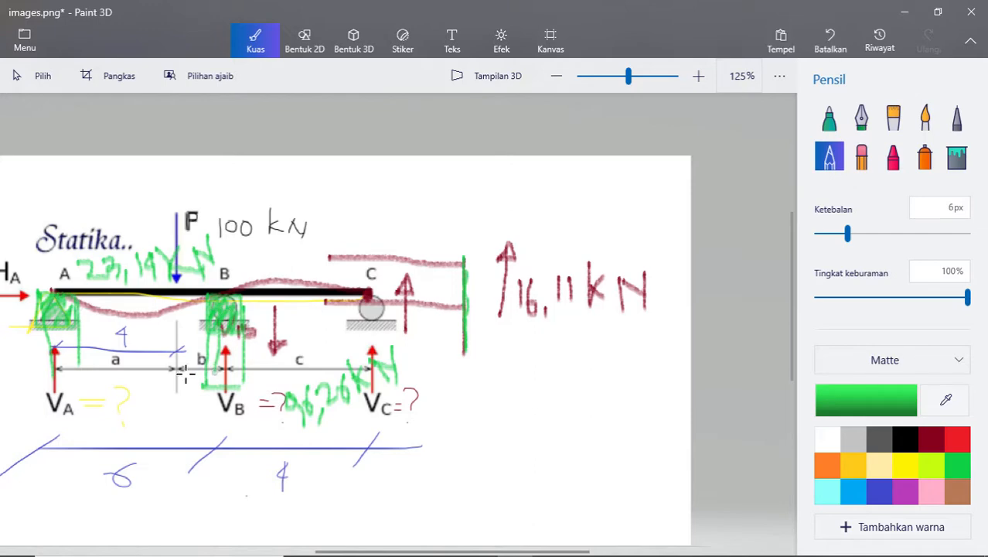
mouse_move(34, 323)
mouse_down()
mouse_move(43, 291)
mouse_move(31, 368)
mouse_move(78, 366)
mouse_up()
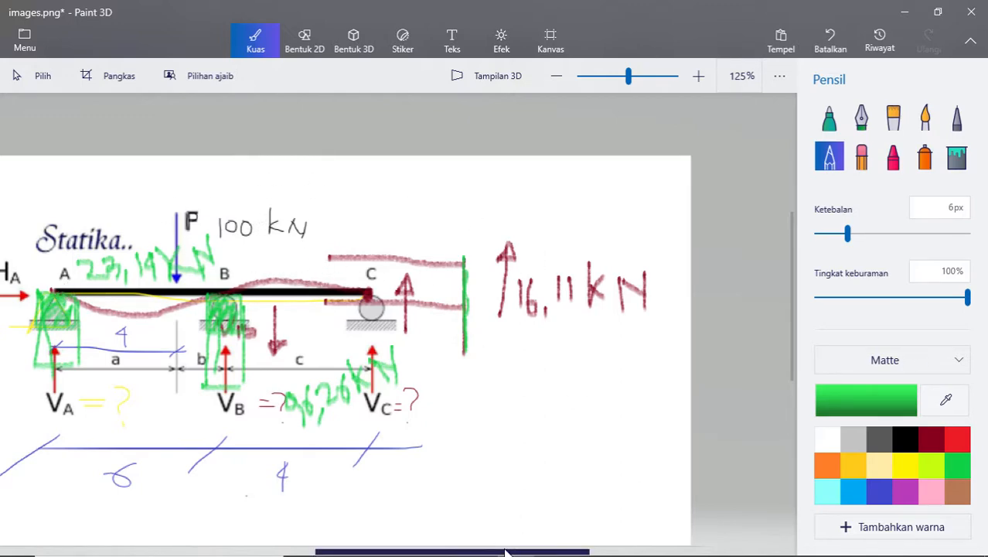
mouse_move(654, 549)
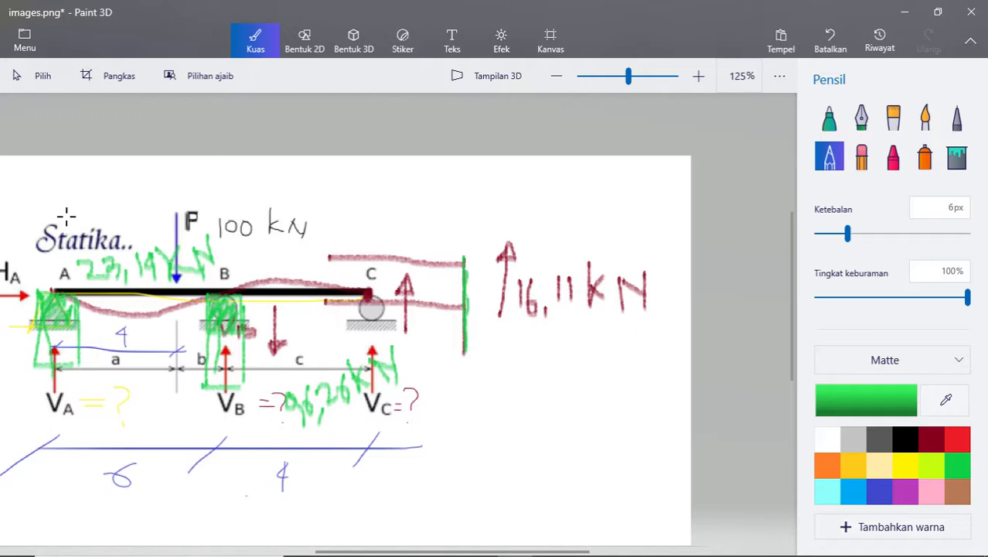
mouse_move(127, 257)
mouse_down()
mouse_move(271, 261)
mouse_move(297, 280)
mouse_up()
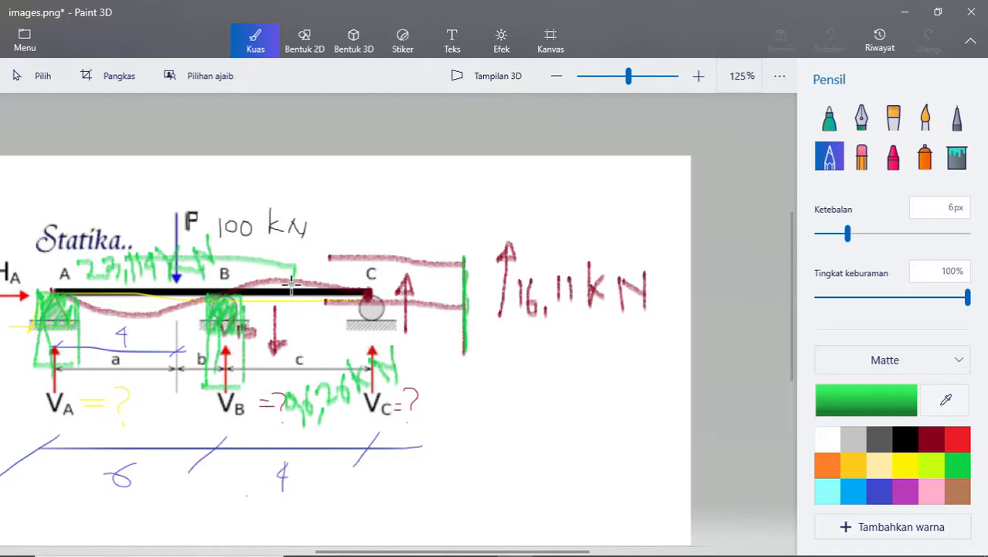
mouse_move(140, 266)
mouse_down()
mouse_move(194, 255)
mouse_move(263, 290)
mouse_up()
key(ctrl+z)
key(ctrl+z)
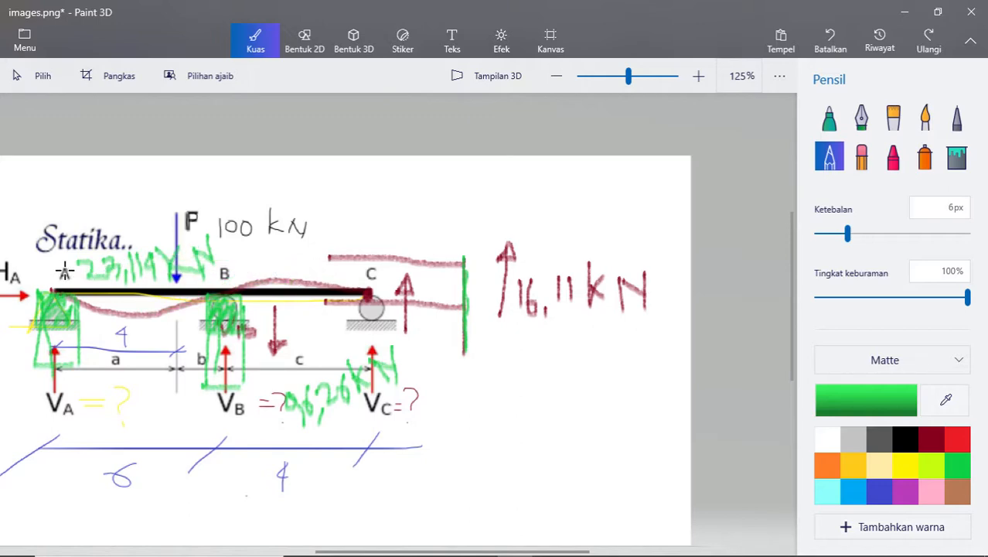
drag(122, 260, 331, 241)
key(ctrl+z)
- Sketch a hatched green load strip on top of the beam across support B and write "q =" above it
mouse_move(133, 258)
mouse_down()
mouse_move(309, 261)
mouse_move(306, 284)
mouse_move(269, 292)
mouse_move(182, 264)
mouse_move(144, 276)
mouse_up()
drag(144, 268, 148, 287)
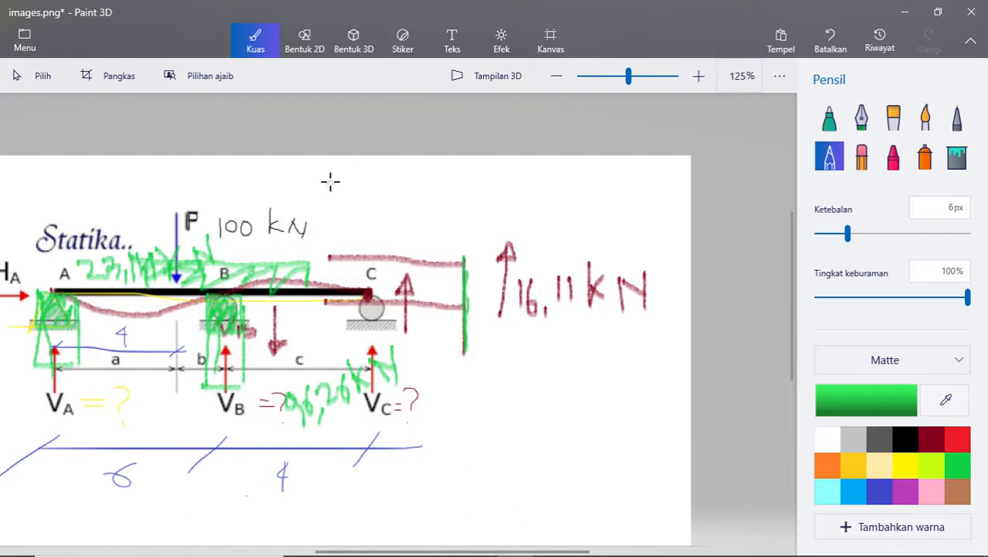
mouse_move(331, 181)
mouse_down()
mouse_move(321, 187)
mouse_move(331, 202)
mouse_move(361, 199)
mouse_up()
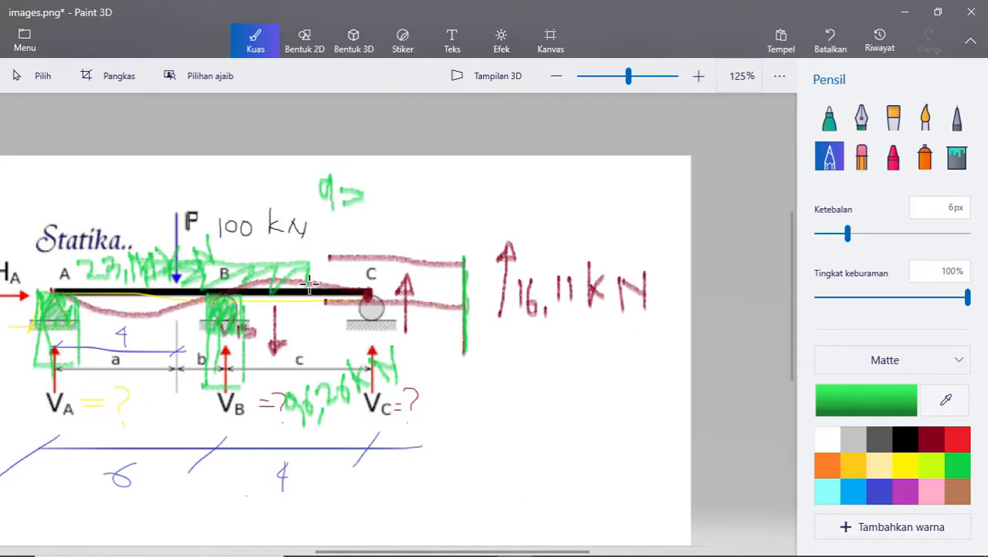
scroll(359, 286, down, 2)
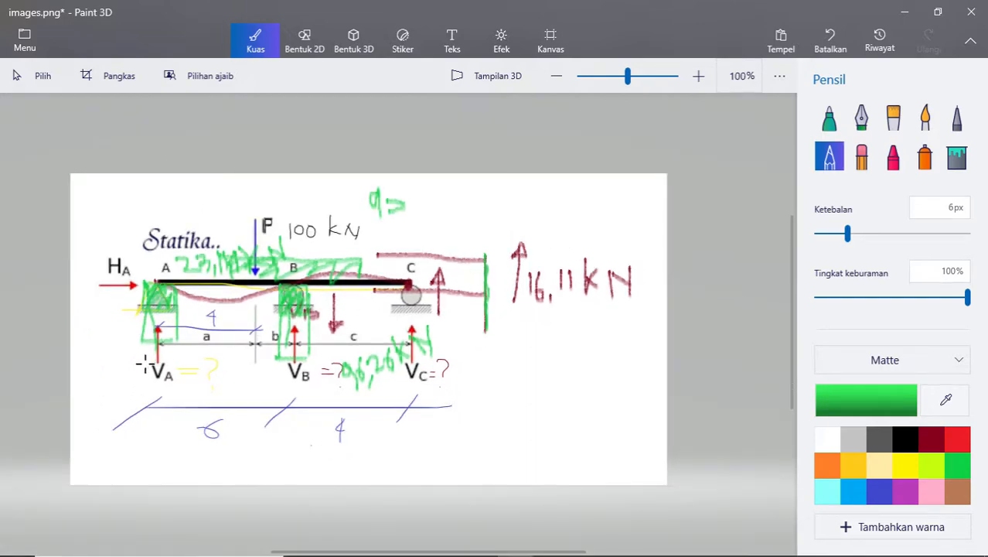
scroll(178, 333, up, 2)
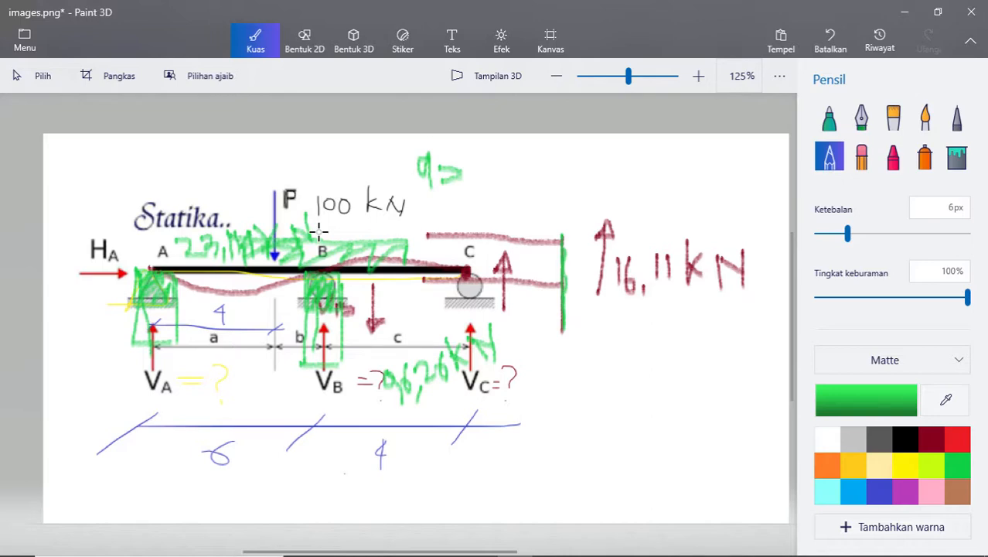
mouse_move(429, 551)
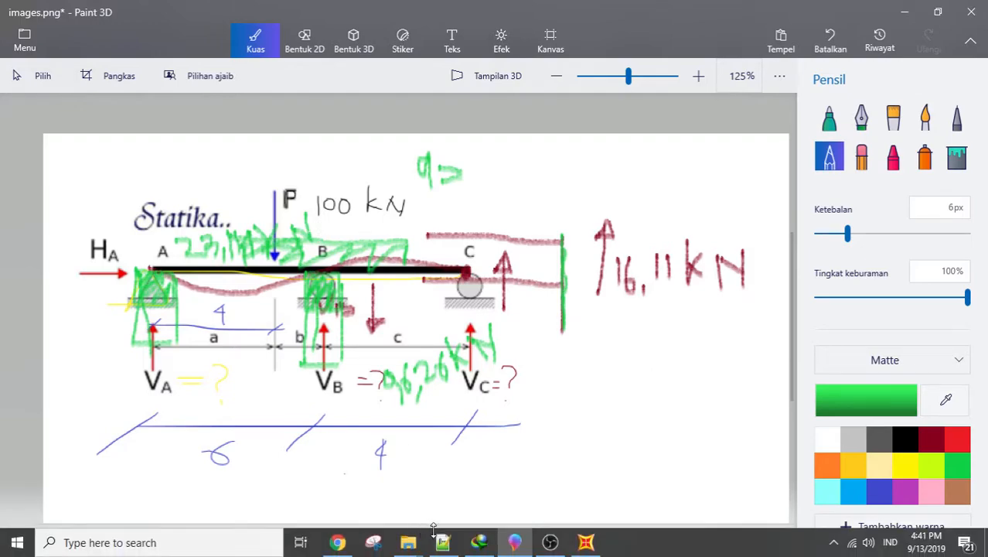
click(564, 546)
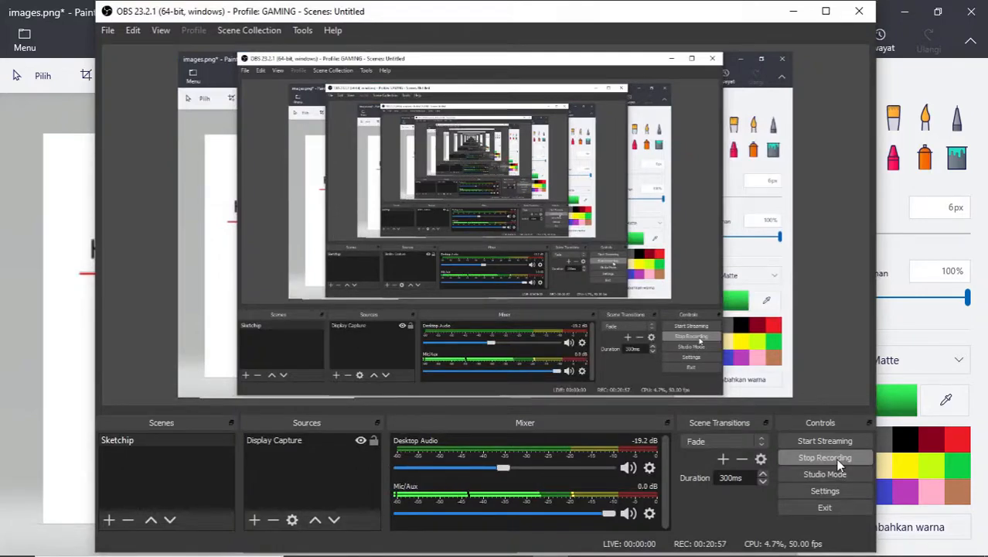